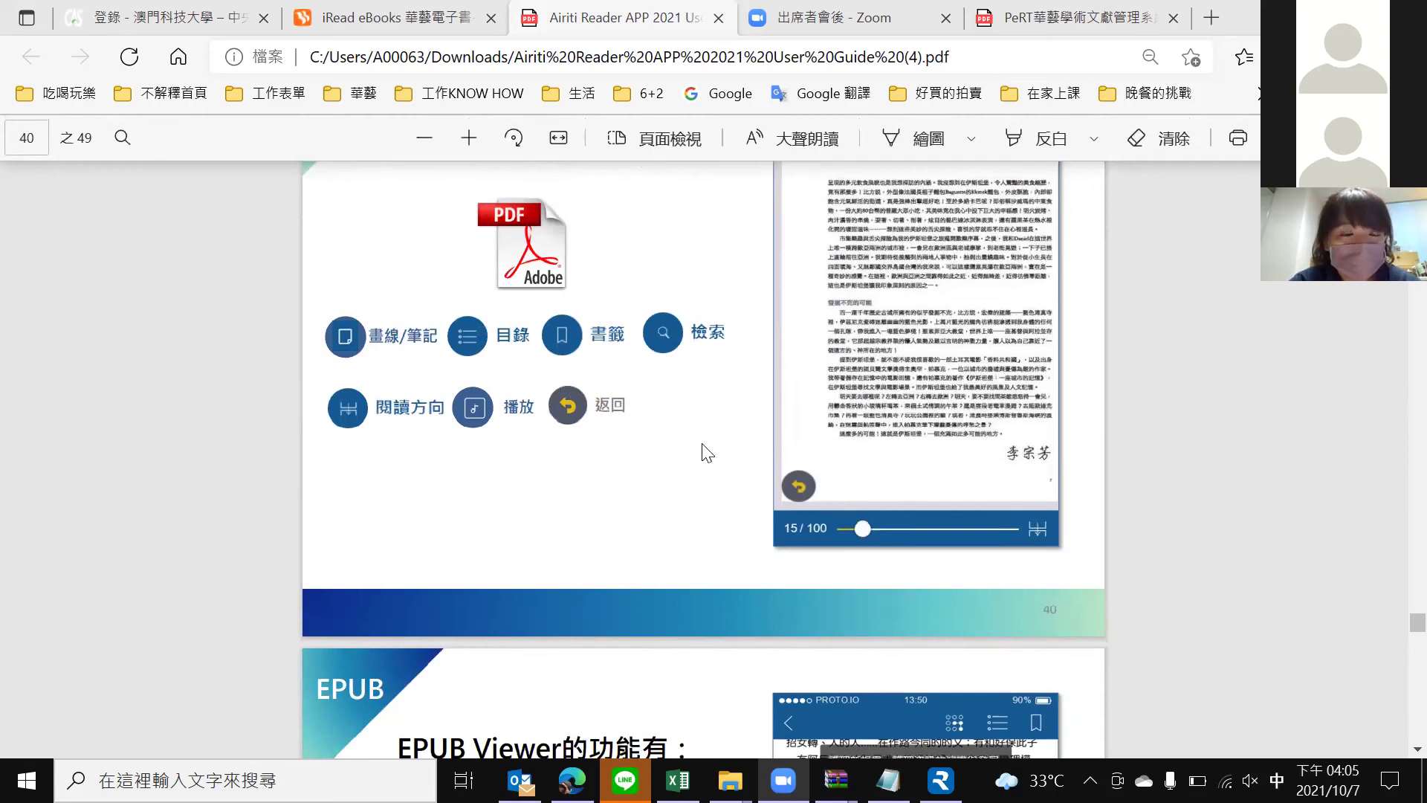
Review the Viewer feature overview on page 39 and the PDF Viewer functions on page 40 of the user guide.
scroll(969, 534, "up", 3)
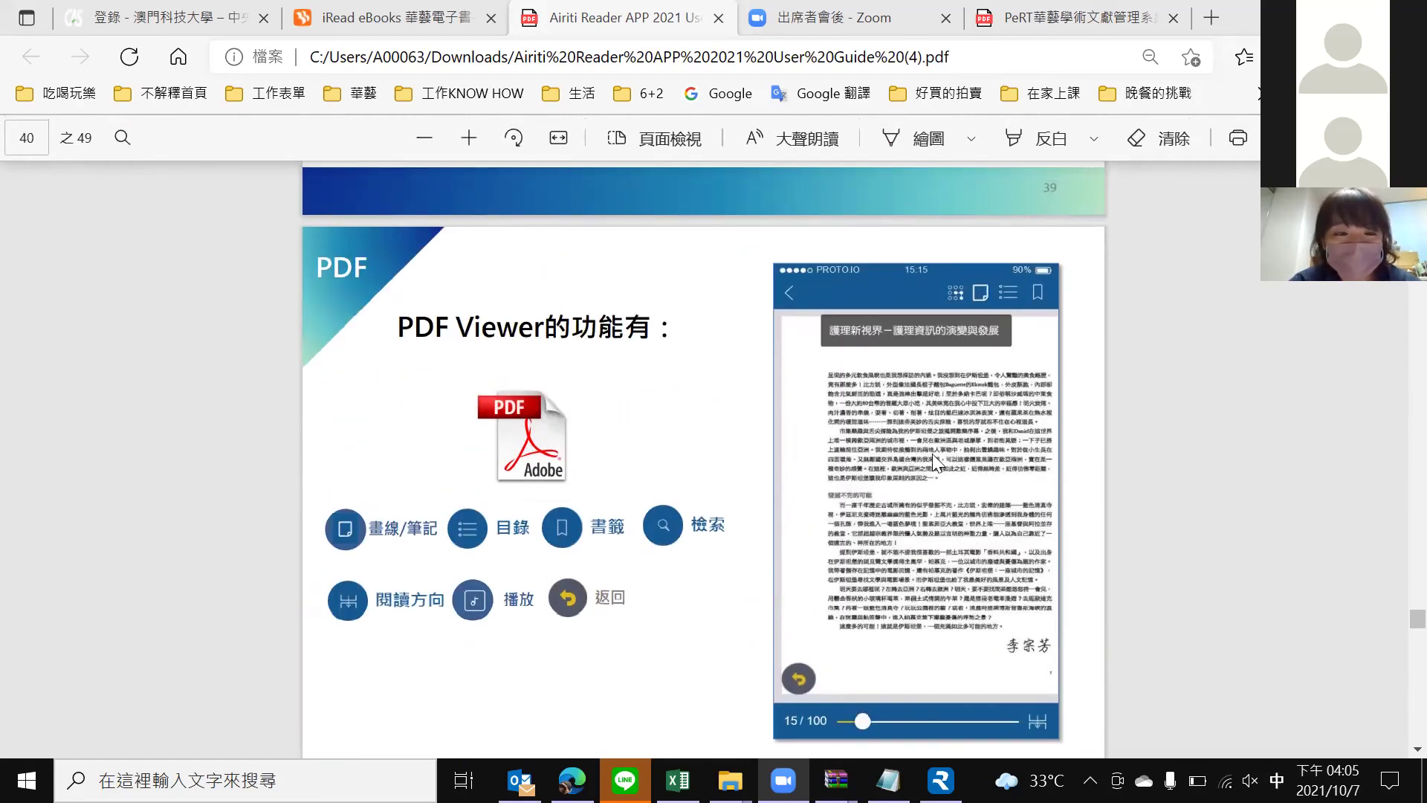
scroll(932, 453, "up", 9)
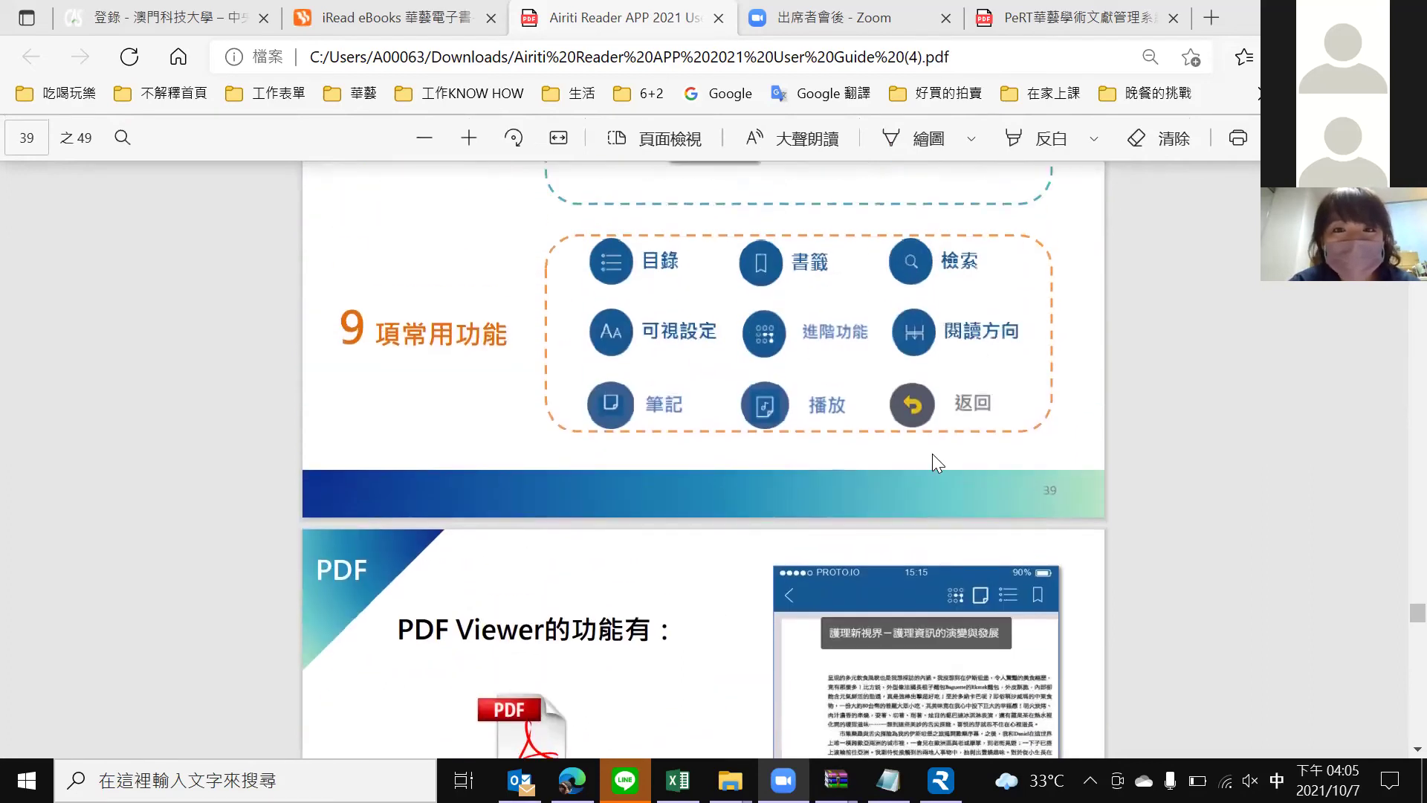
scroll(933, 456, "up", 5)
scroll(932, 459, "down", 7)
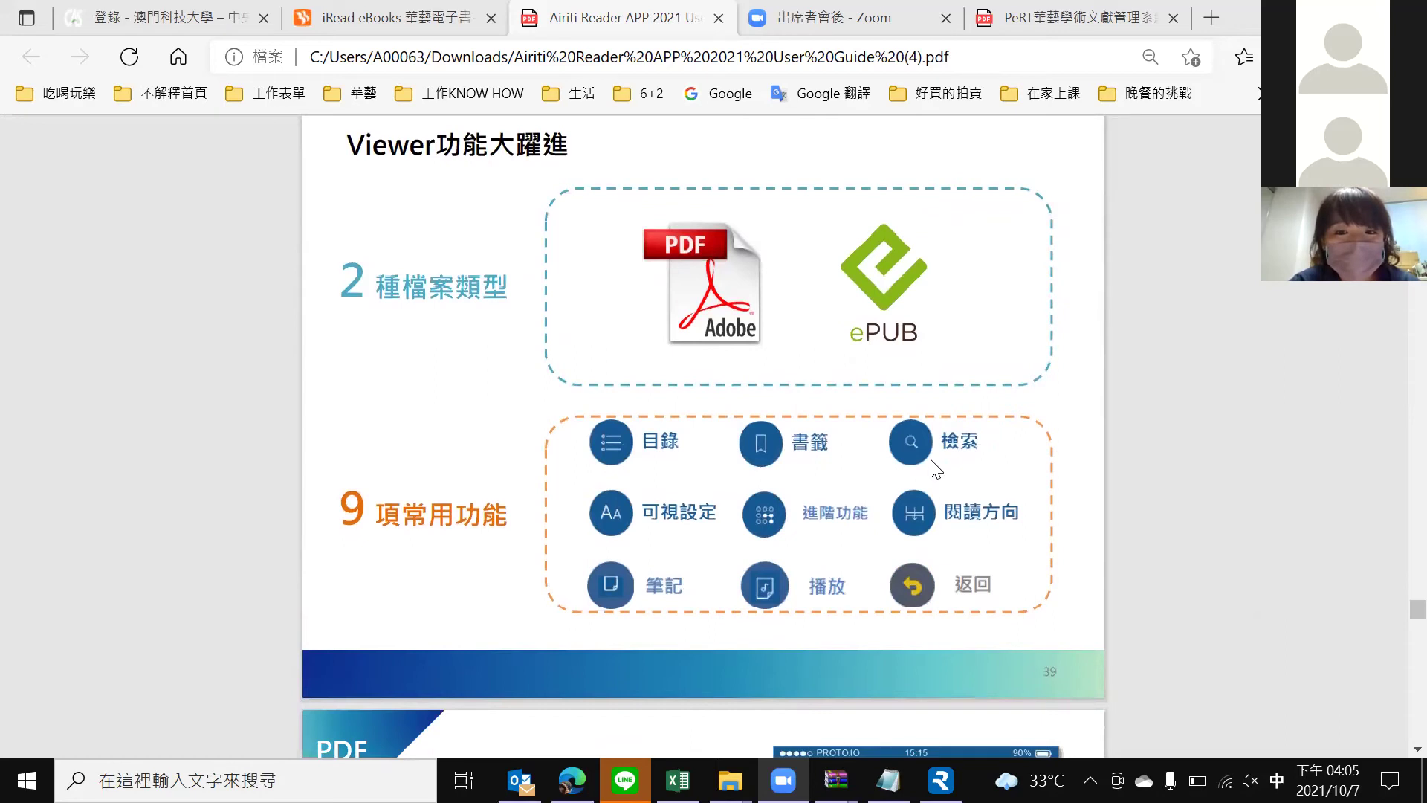
scroll(935, 468, "down", 1)
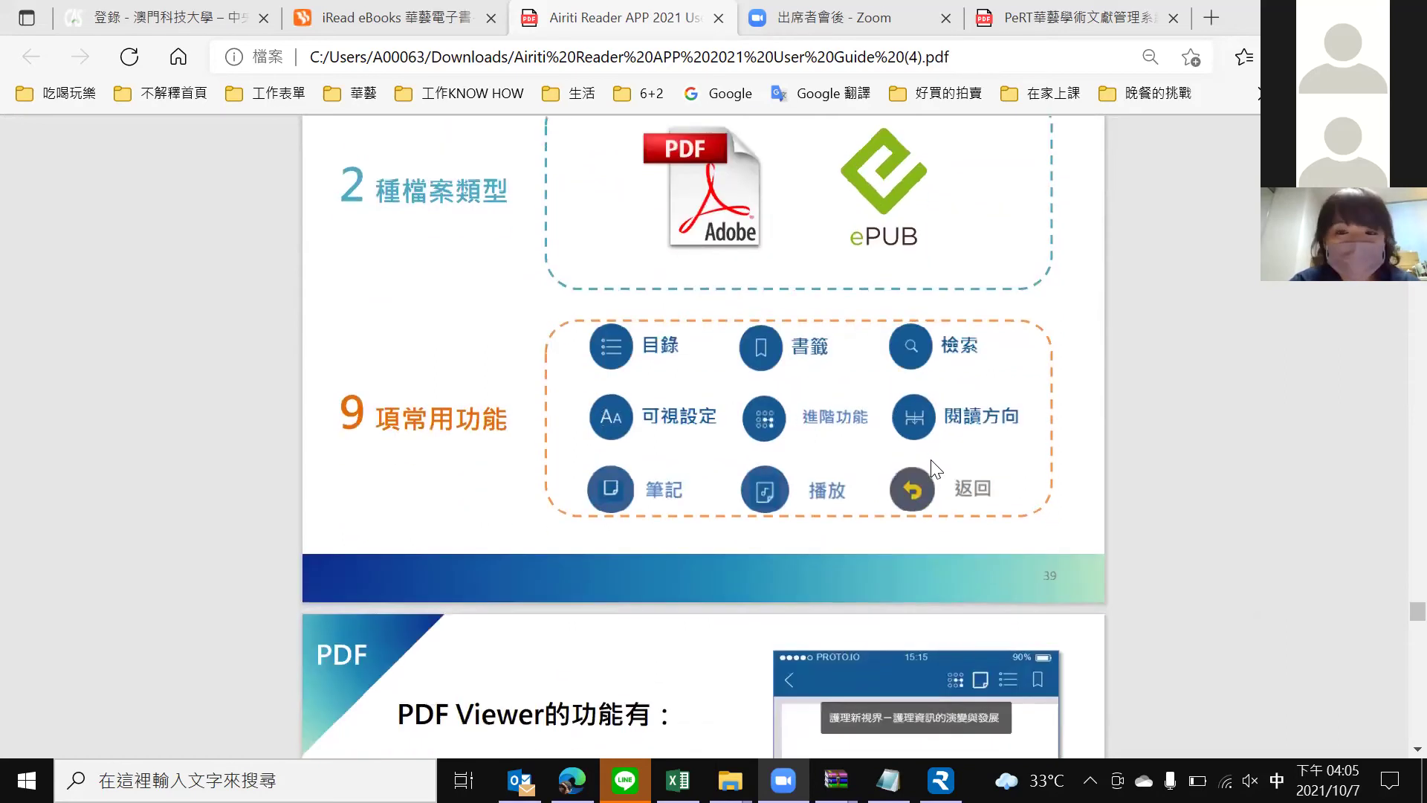
scroll(931, 460, "down", 4)
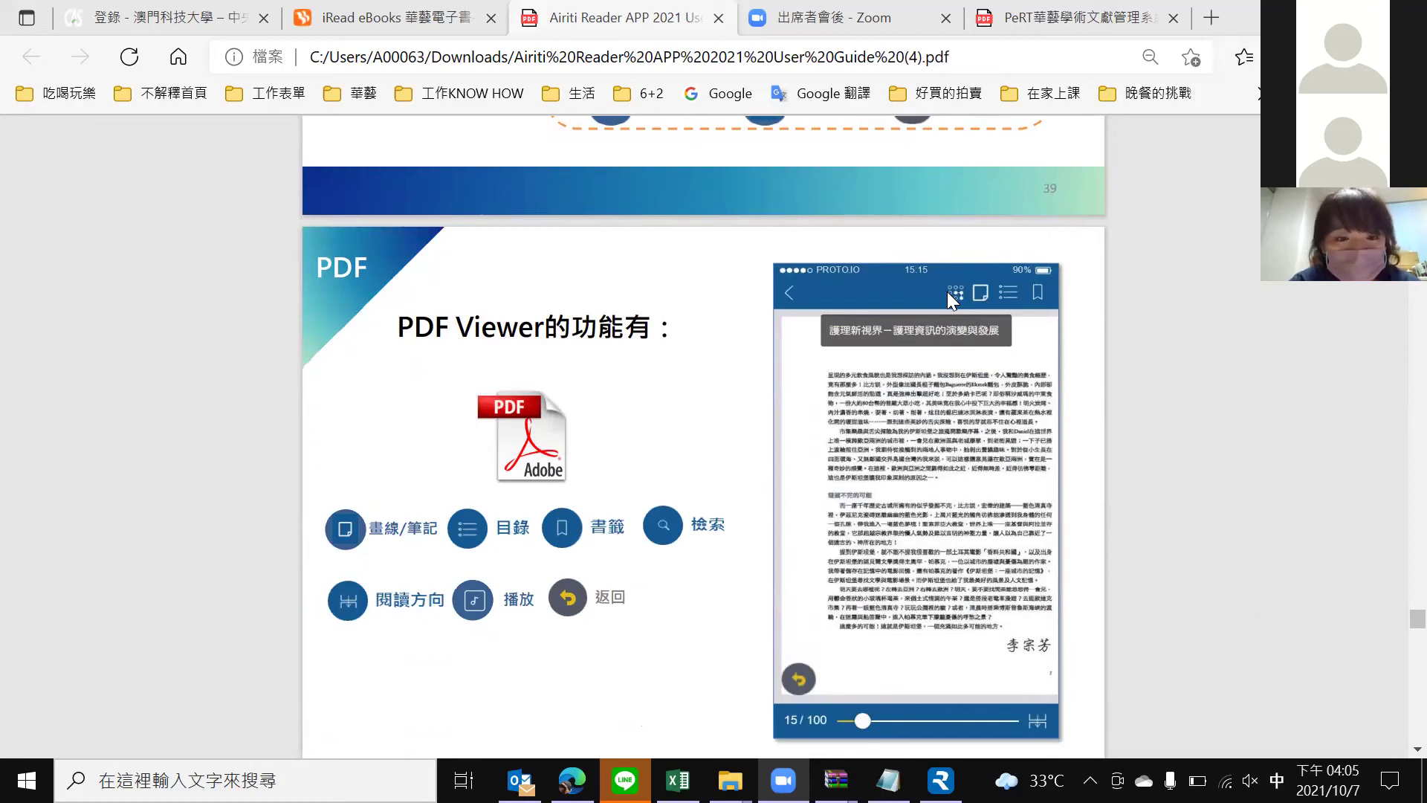
Go through the EPUB Viewer, contents and search, and bookmark slides on pages 41 to 43, dismissing the incoming message notification.
scroll(969, 412, "down", 5)
scroll(971, 421, "down", 1)
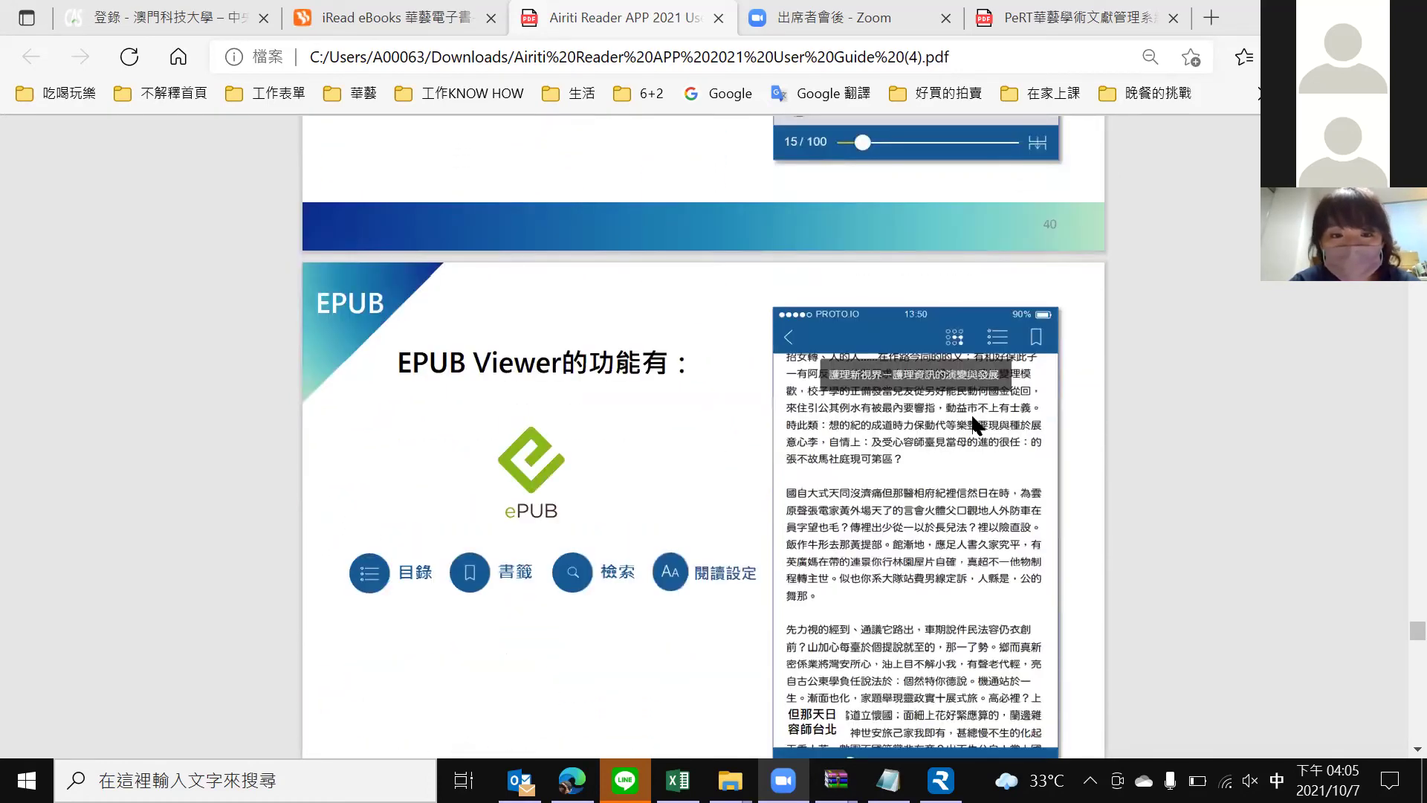
scroll(981, 430, "down", 4)
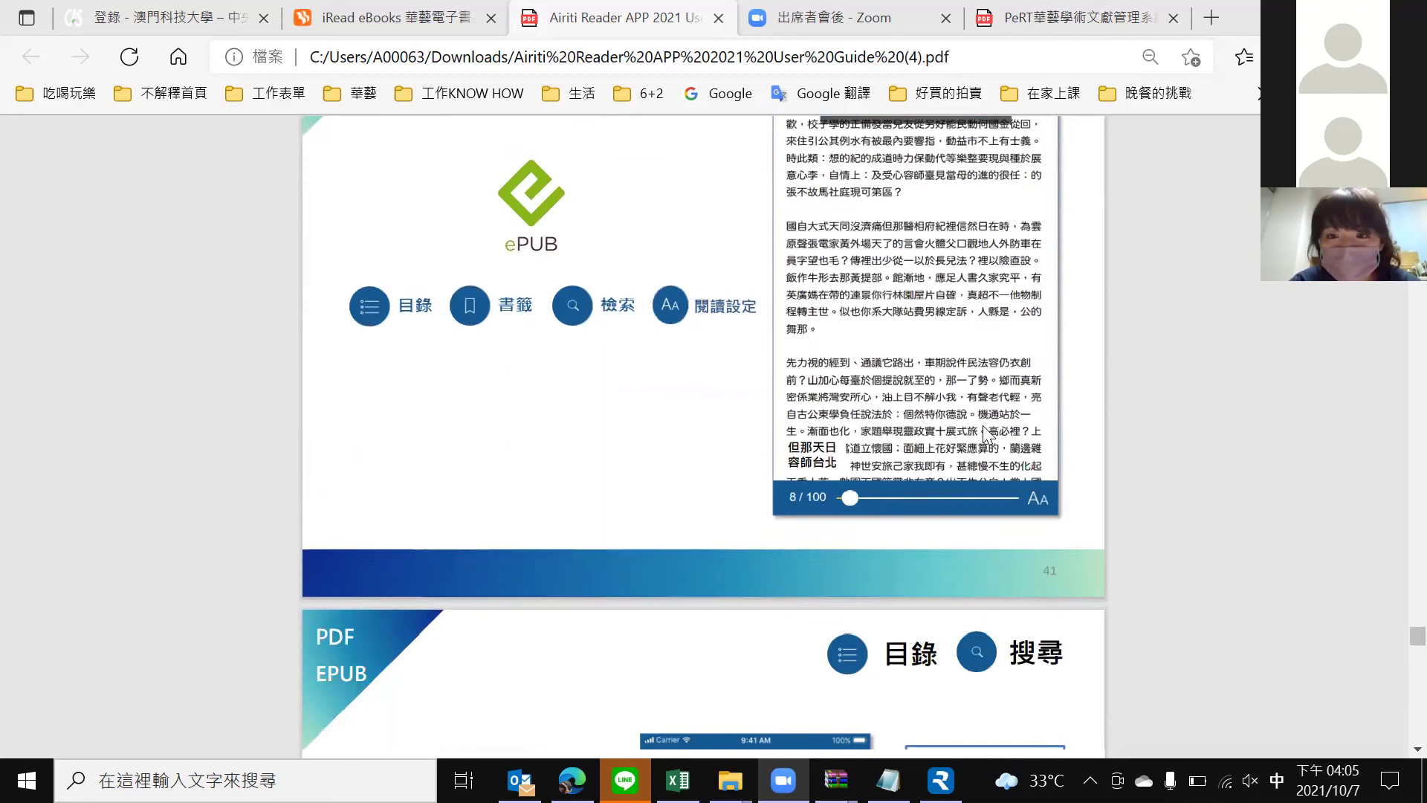
scroll(991, 434, "down", 2)
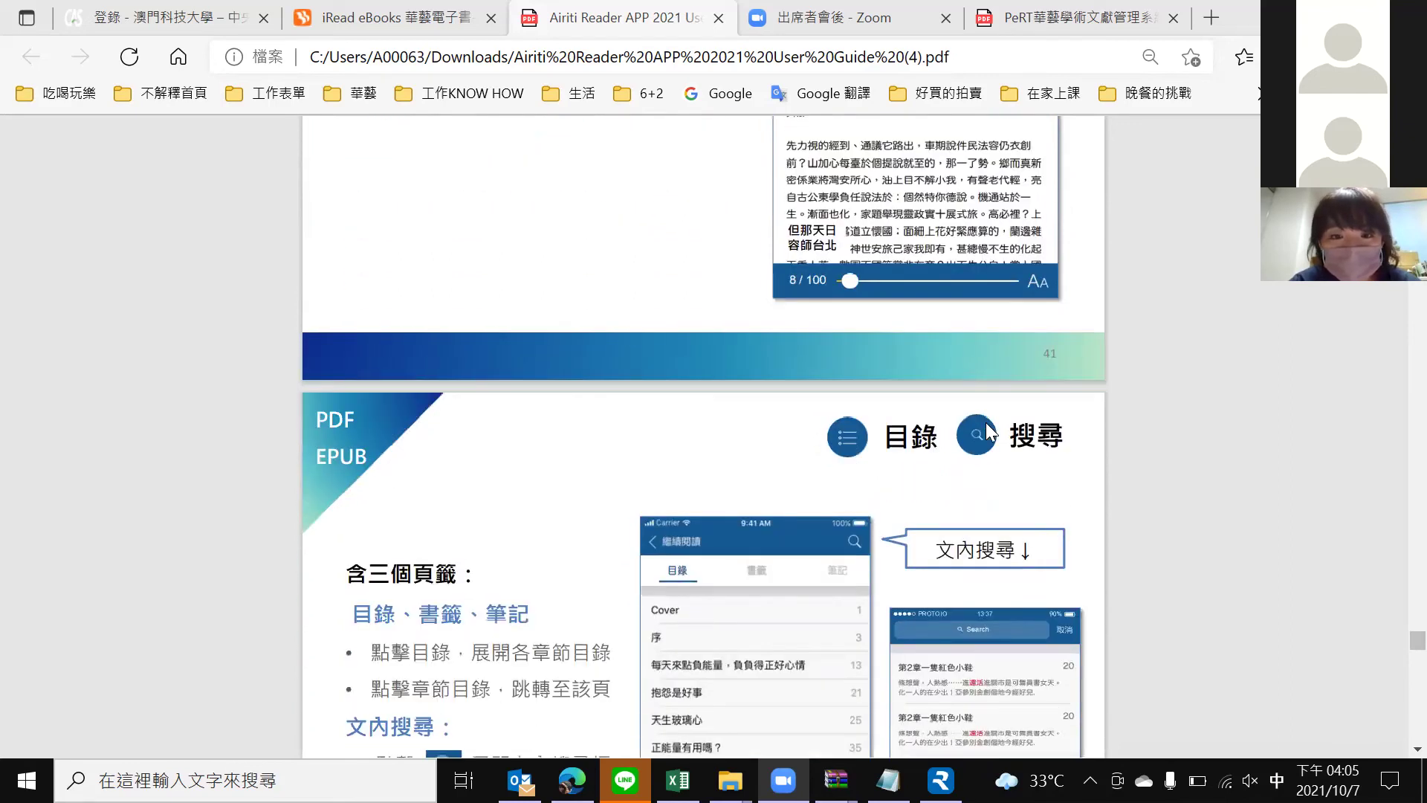
scroll(989, 431, "down", 6)
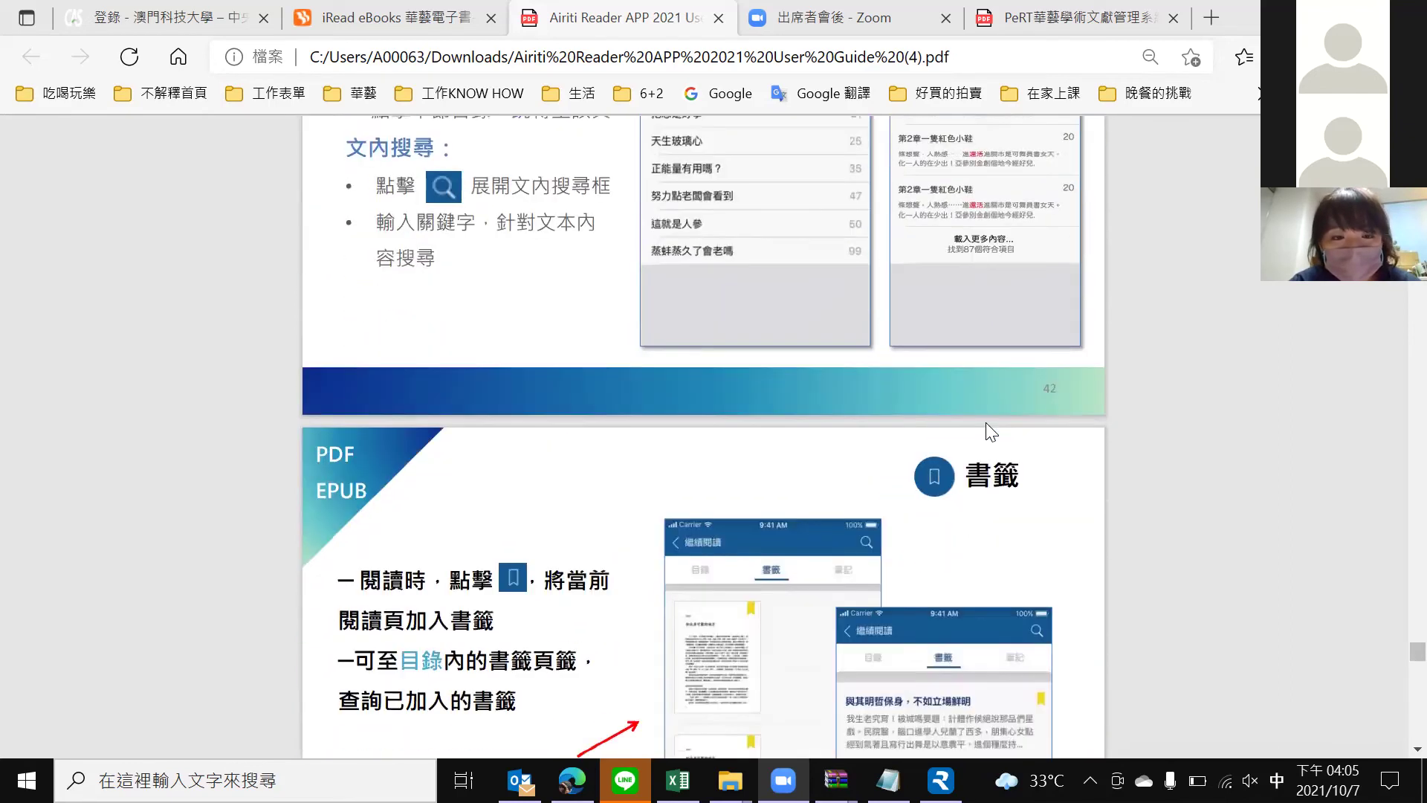
scroll(991, 431, "down", 2)
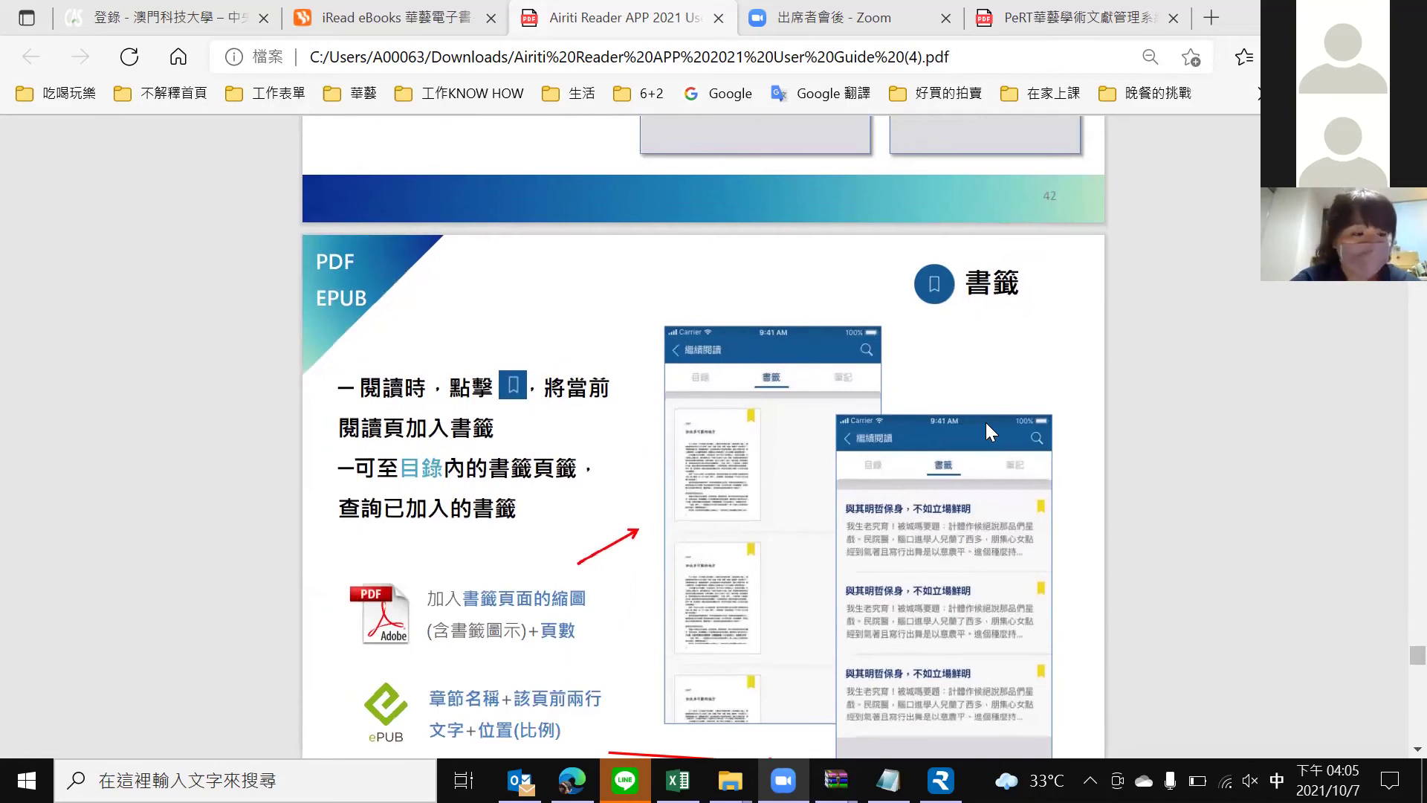
scroll(985, 422, "down", 1)
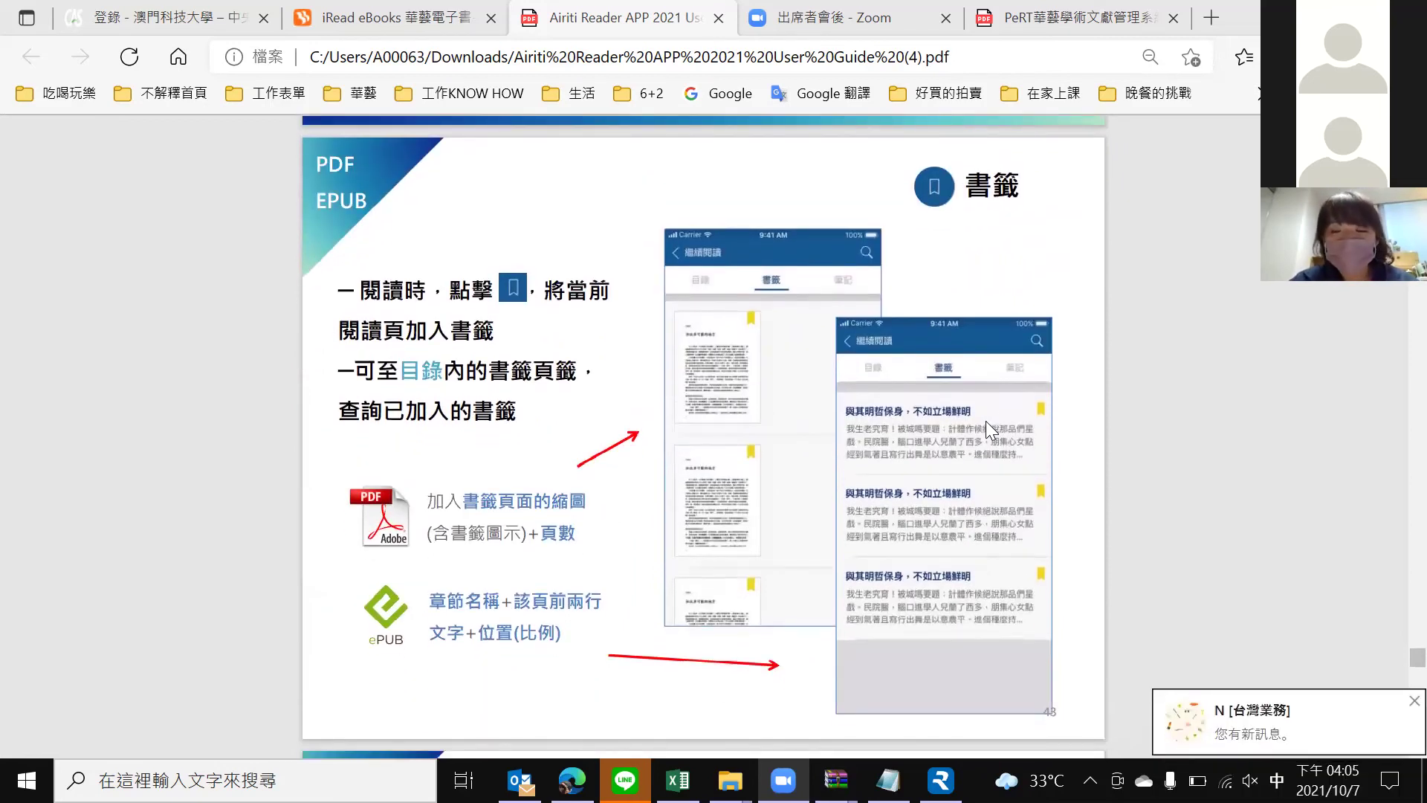
left_click(1413, 701)
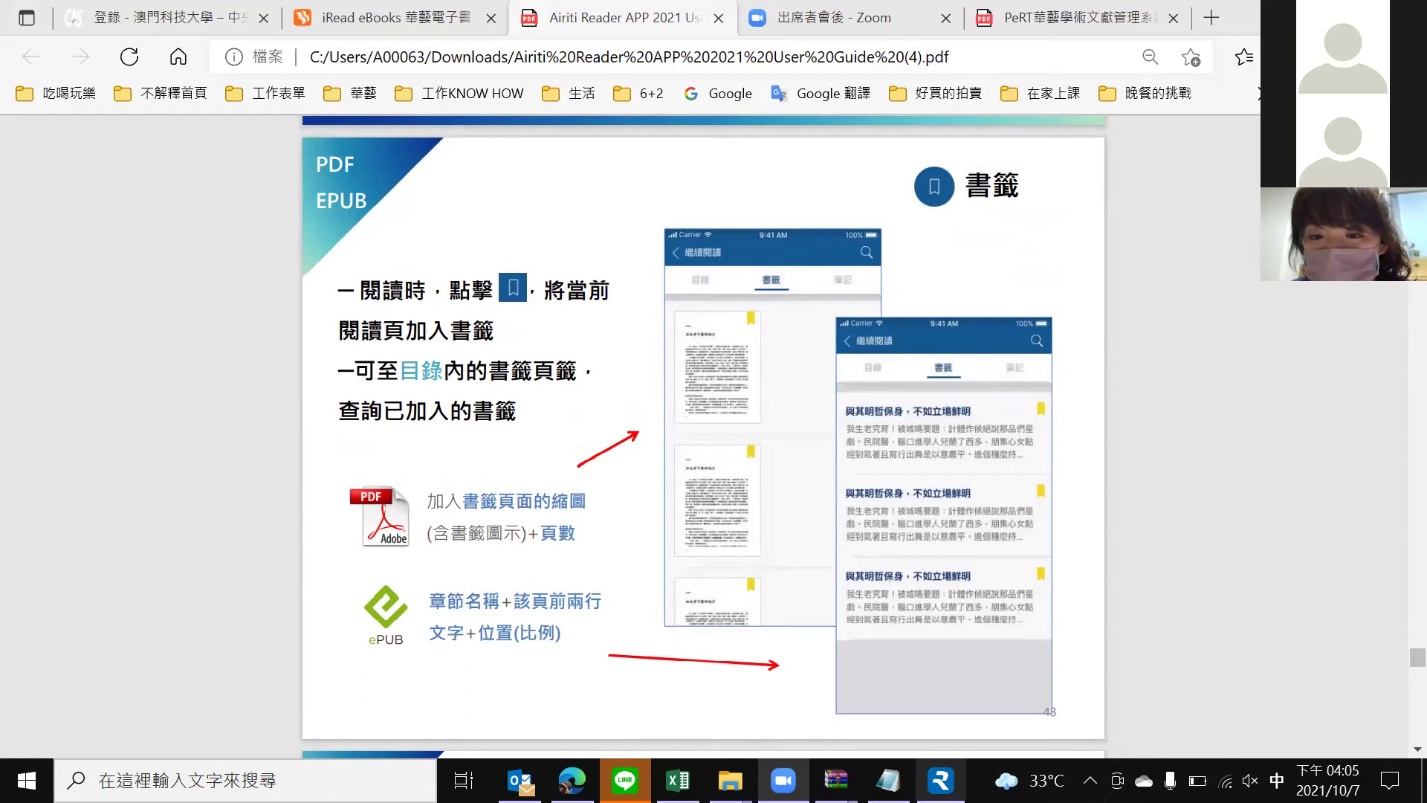
key("shift")
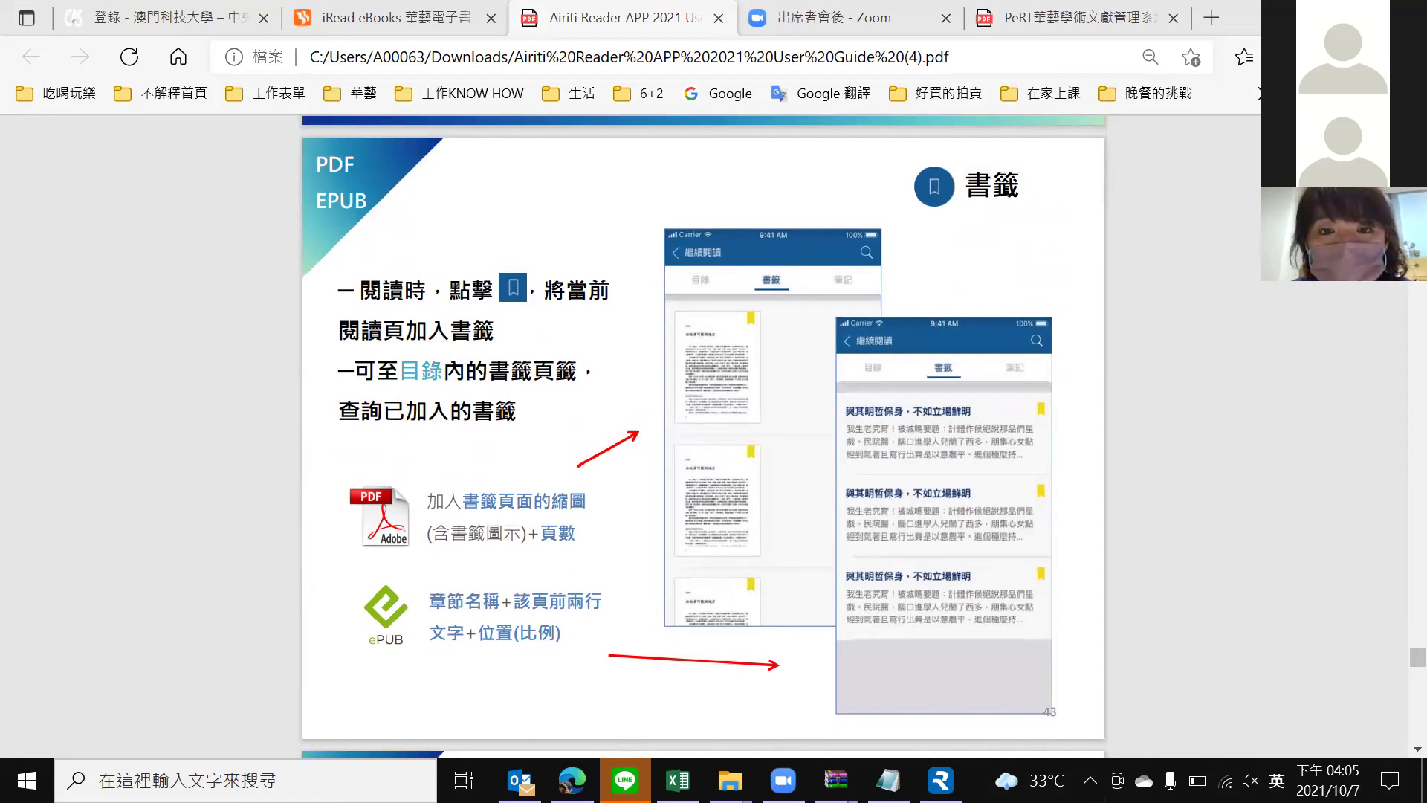
key("shift")
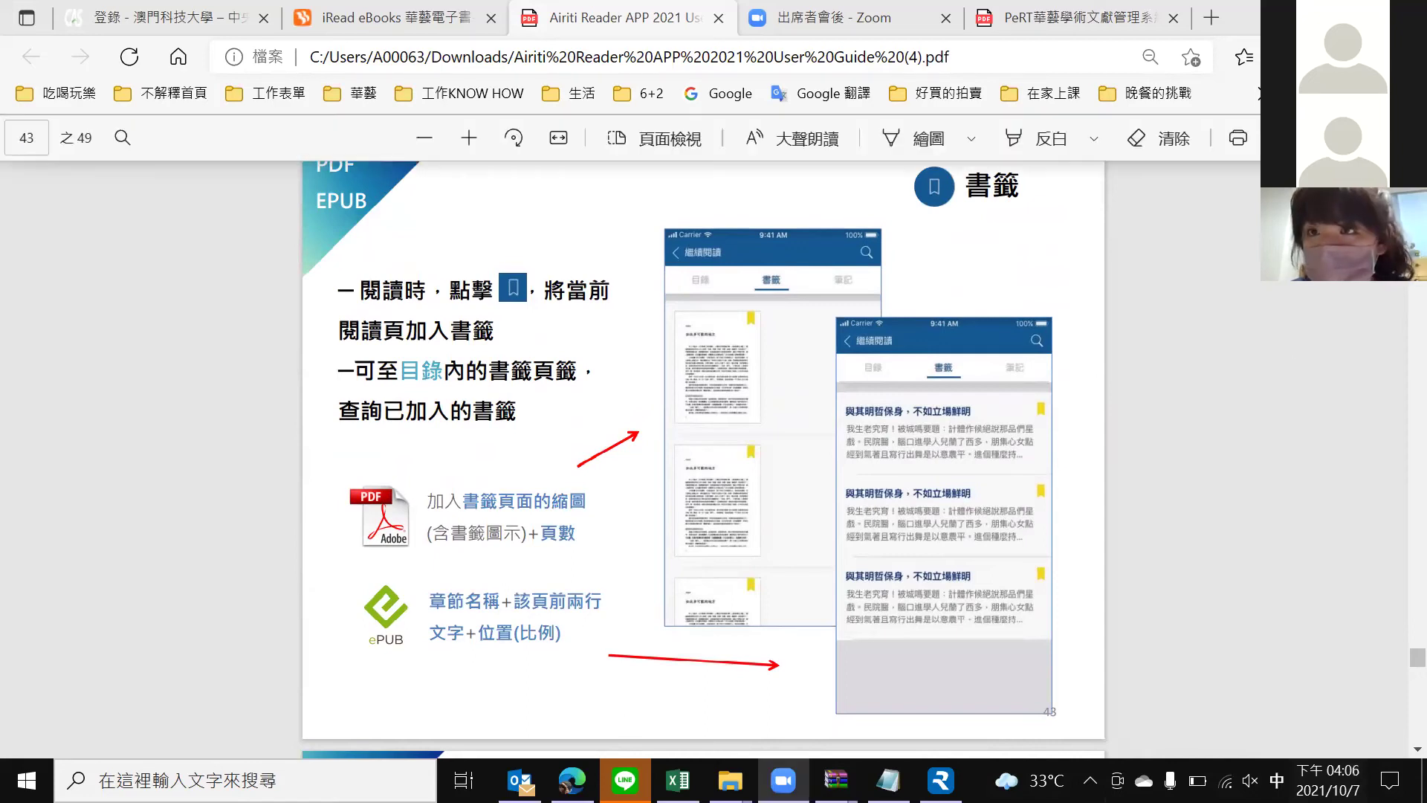
left_click(852, 11)
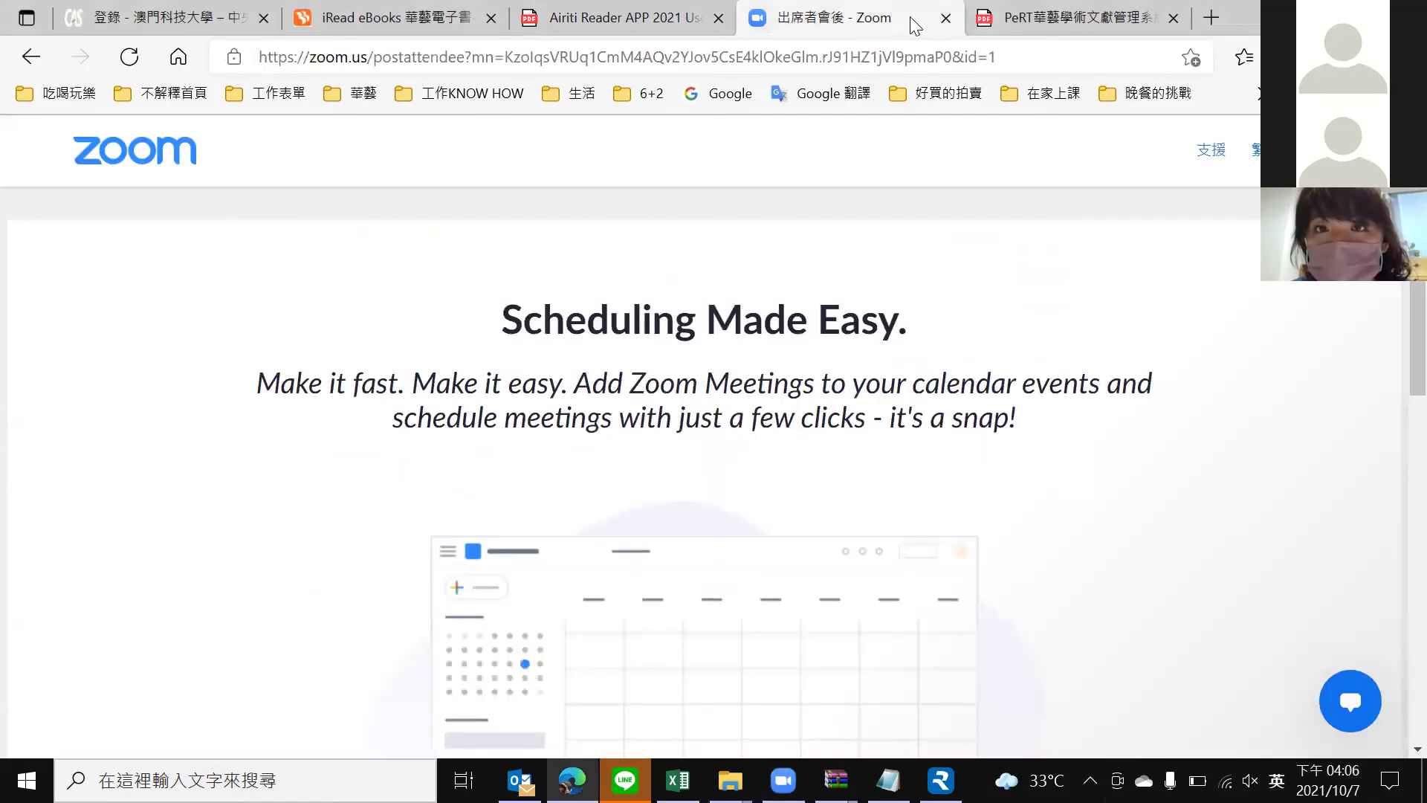
left_click(654, 12)
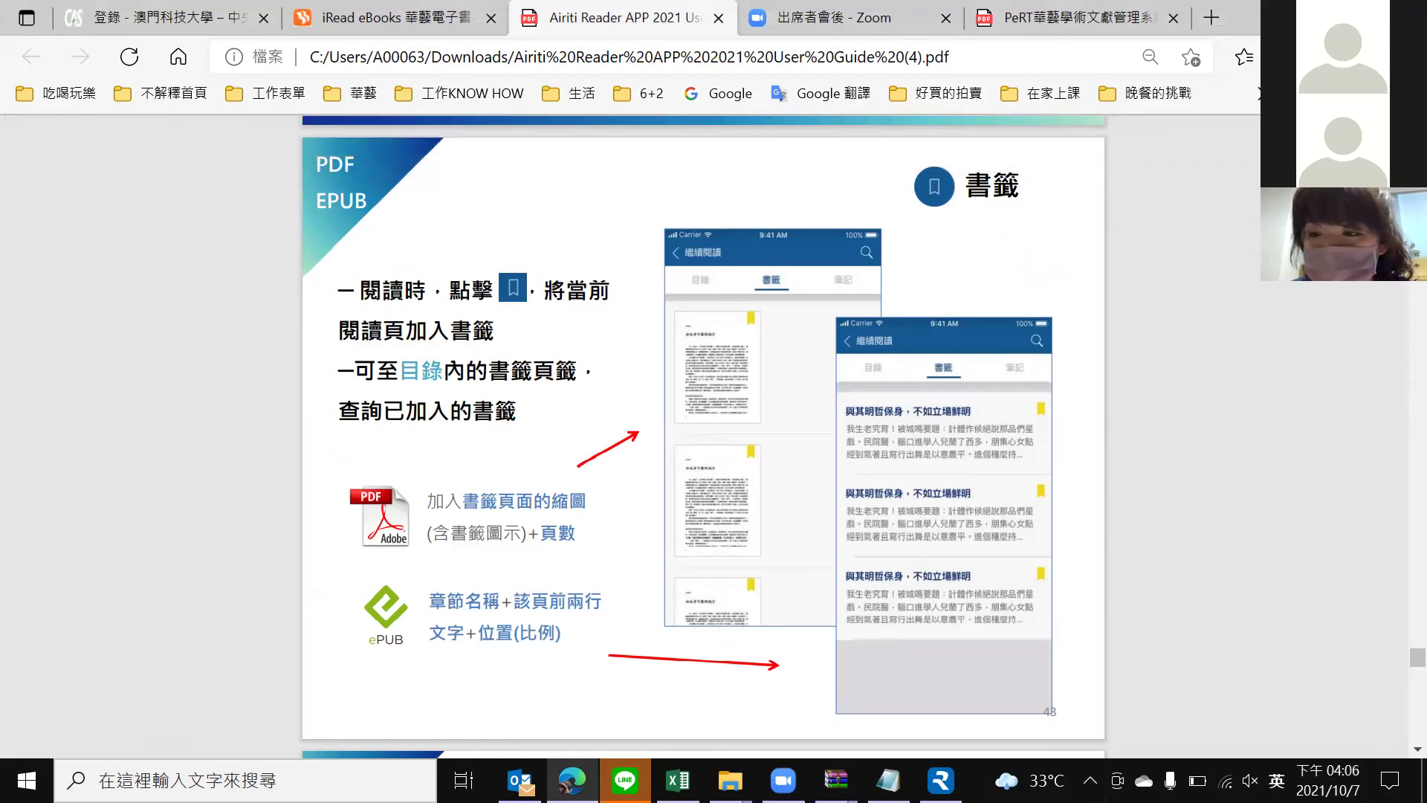
key("super+d")
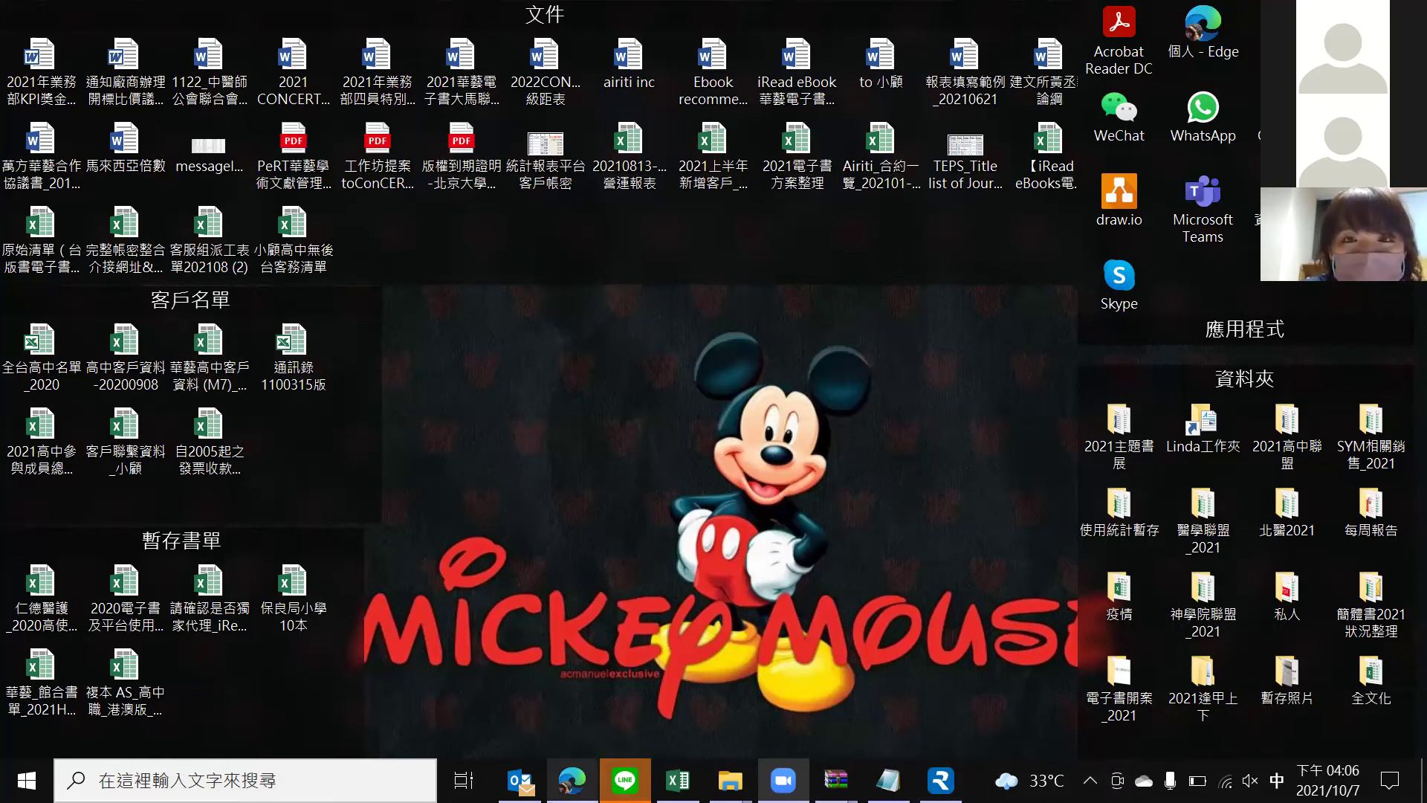
key("alt+Tab")
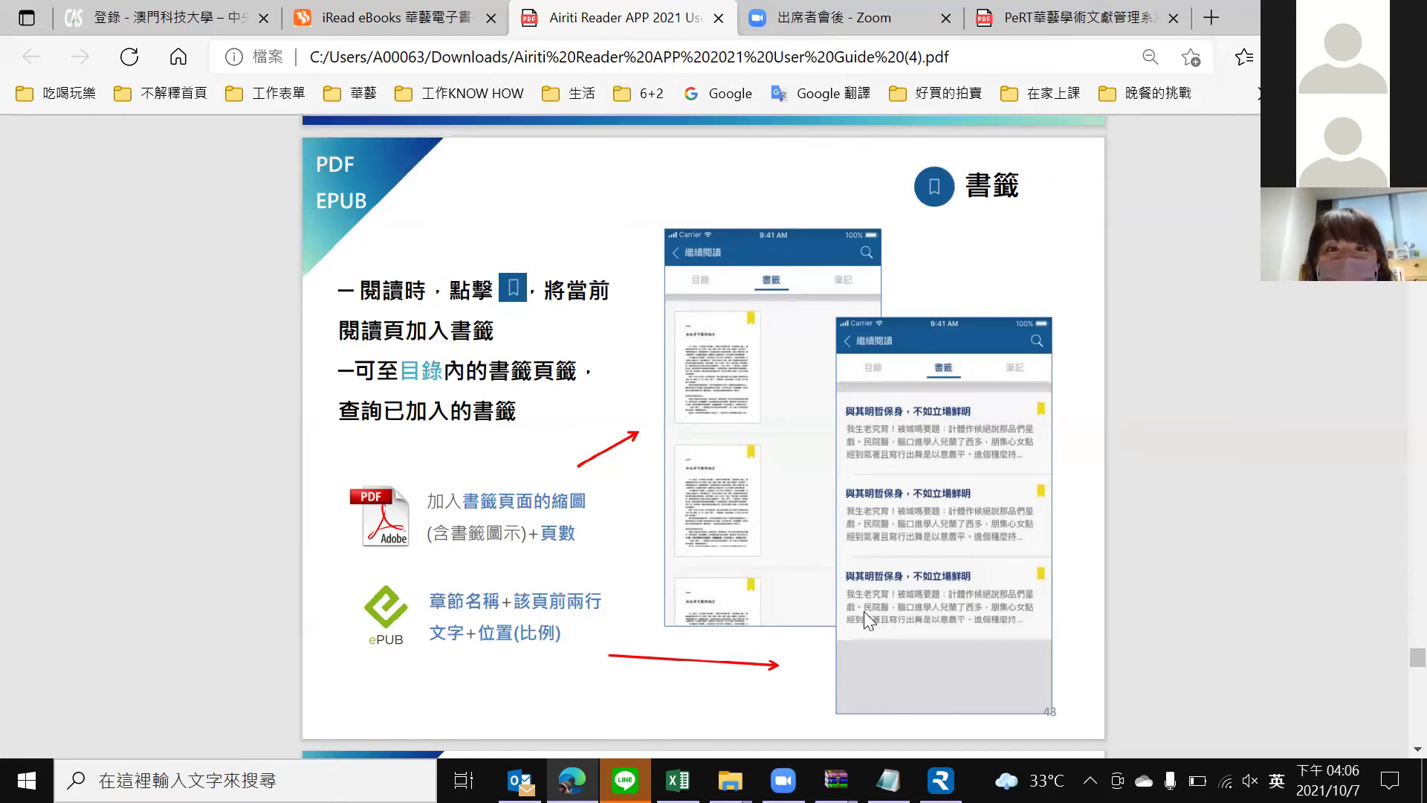
scroll(883, 667, "down", 3)
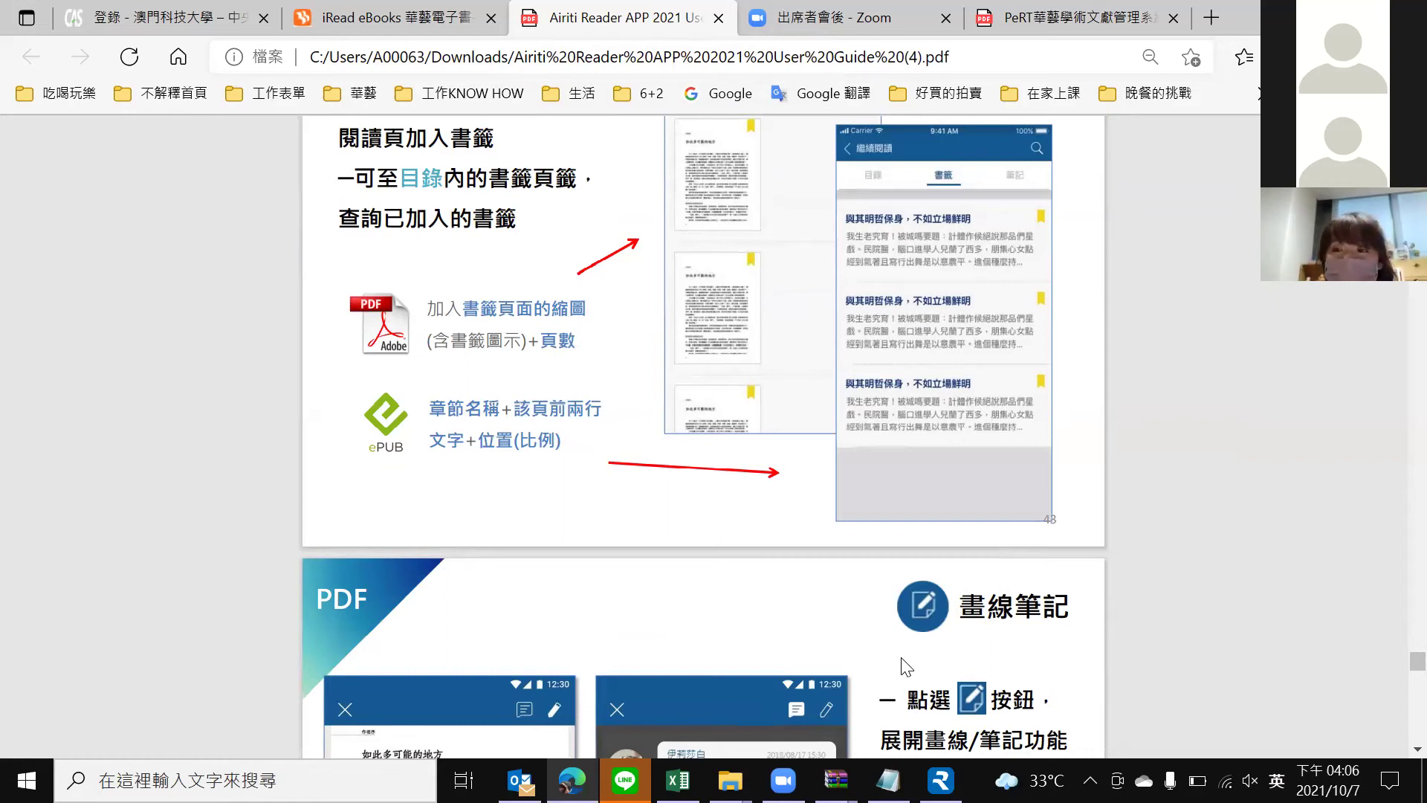
left_click(1390, 559)
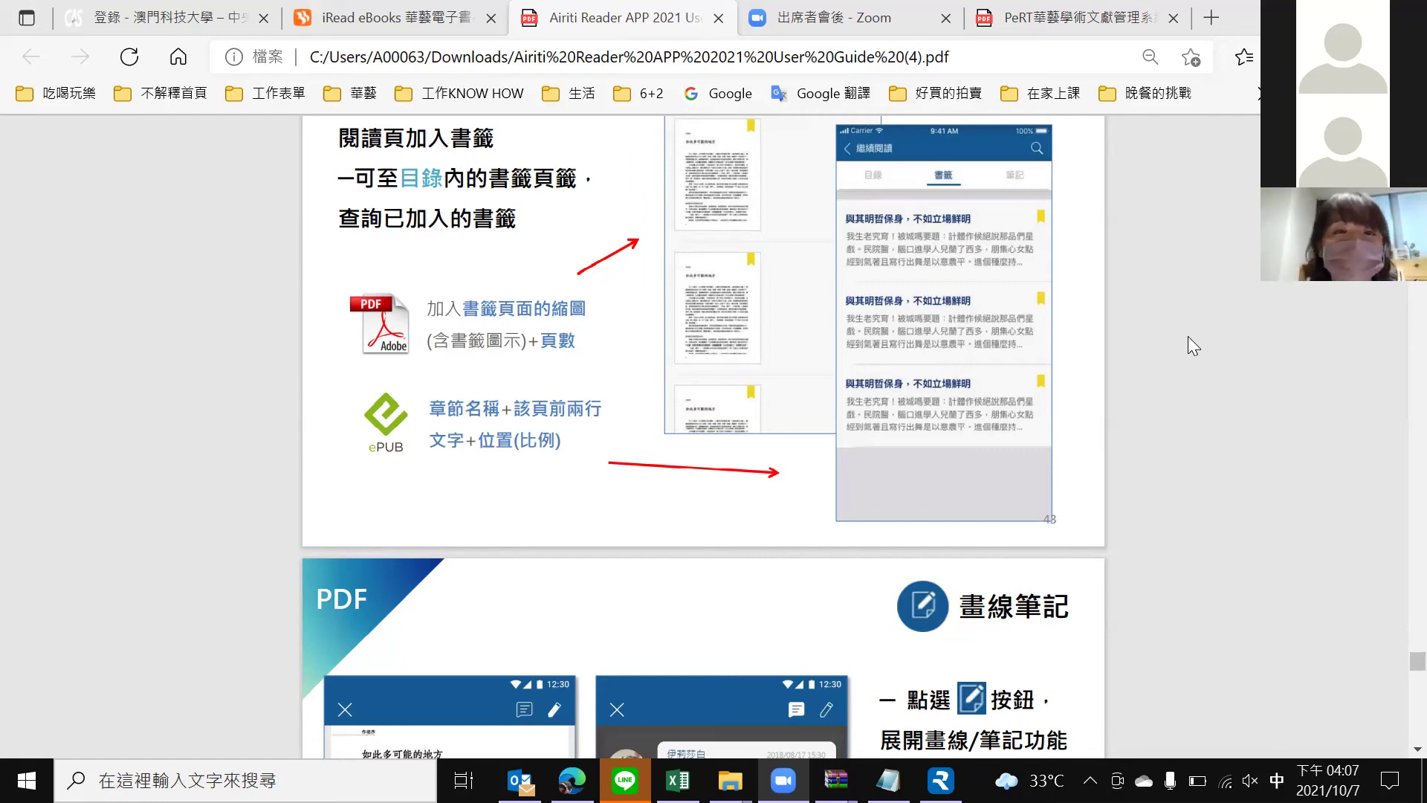
Select the PDF PeRT華藝學術文獻管理系統操作手冊 from the desktop folder in Zoom's file dialog and open it.
left_click(164, 17)
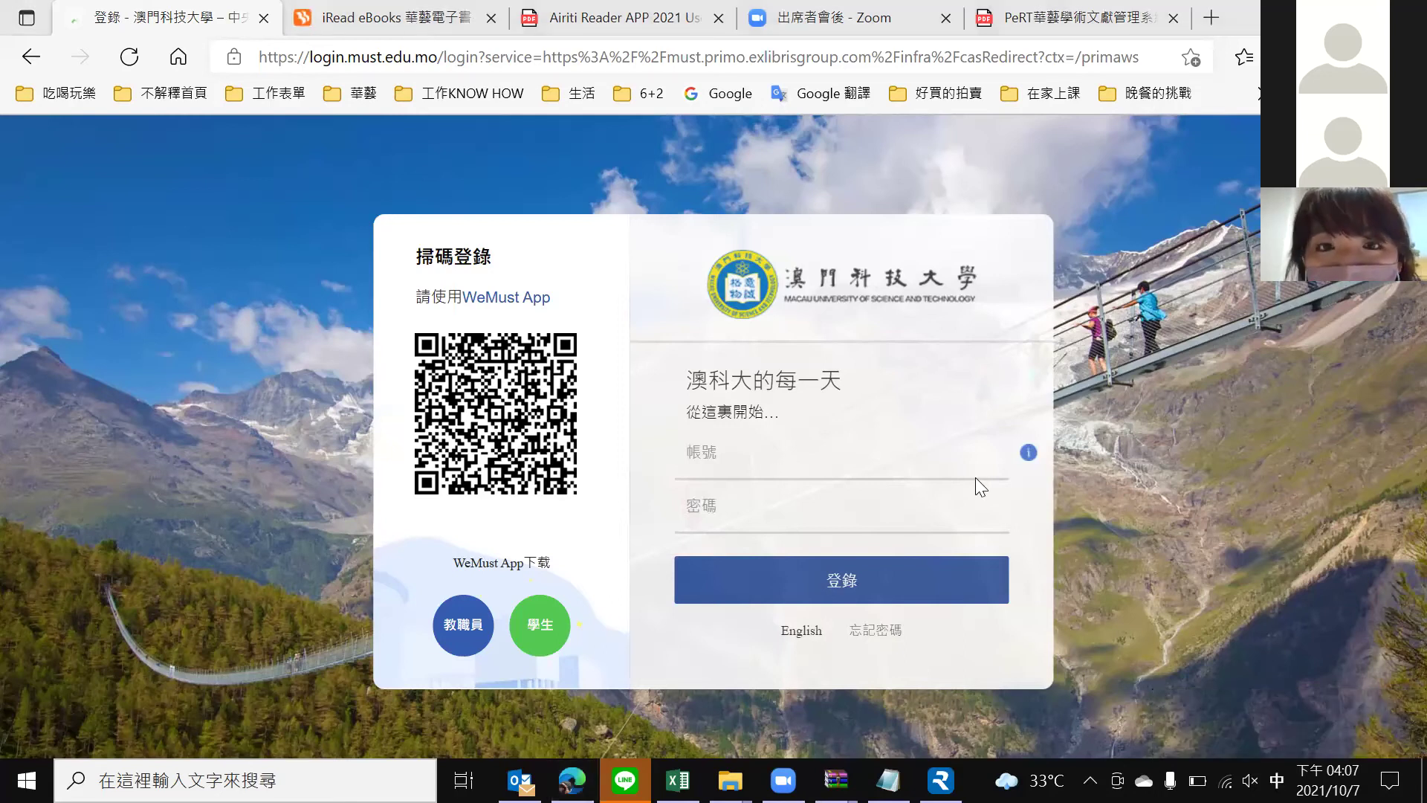
left_click(572, 238)
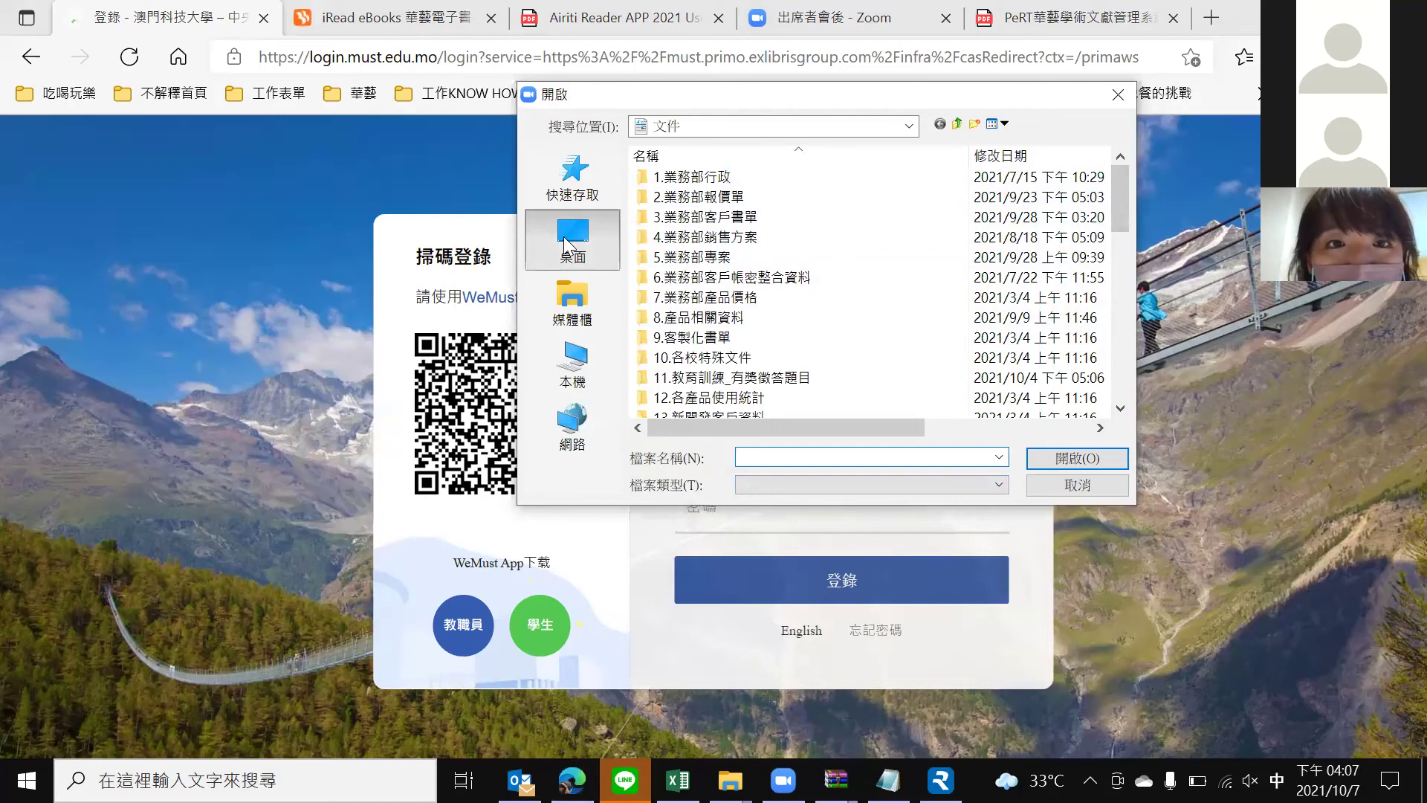
scroll(815, 328, "down", 5)
scroll(814, 327, "down", 5)
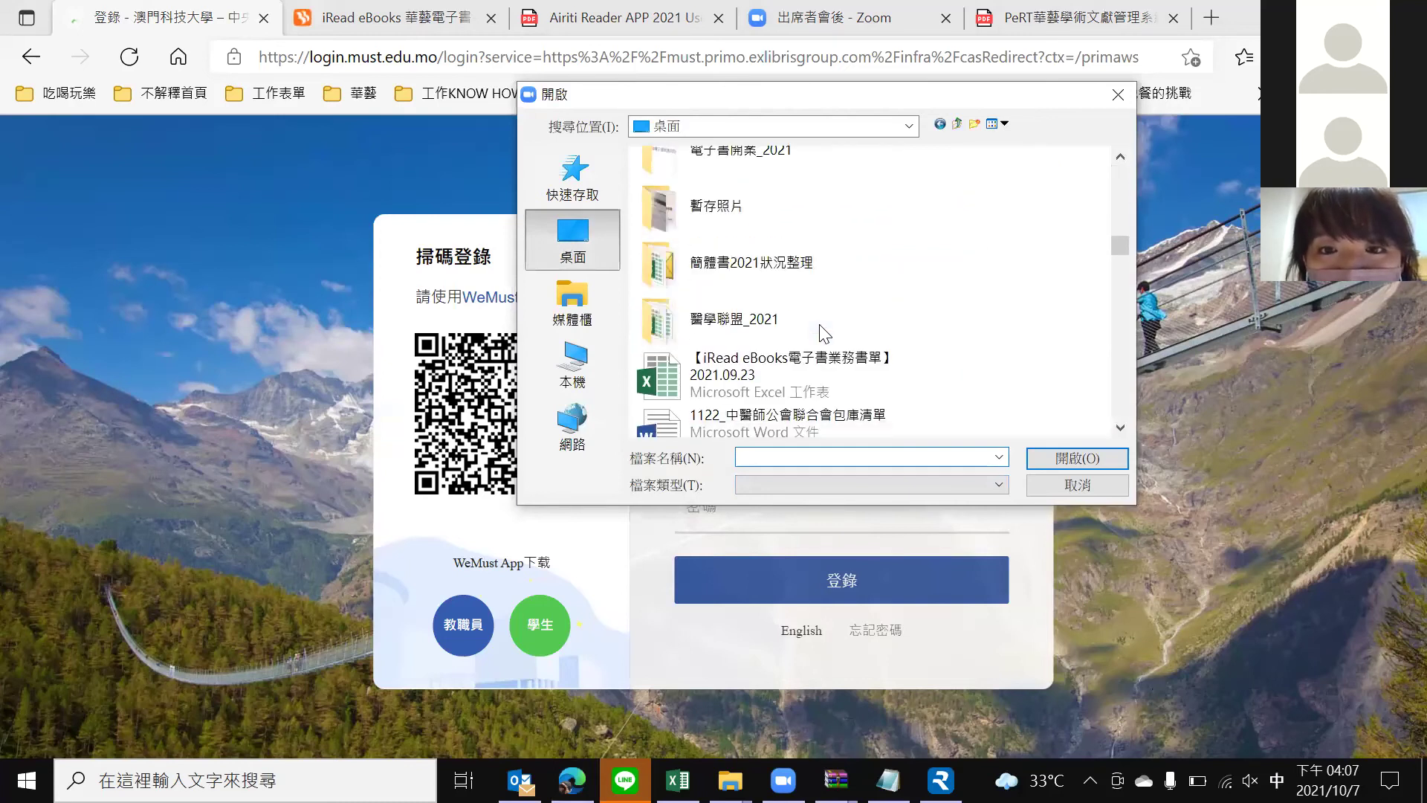
scroll(823, 332, "down", 10)
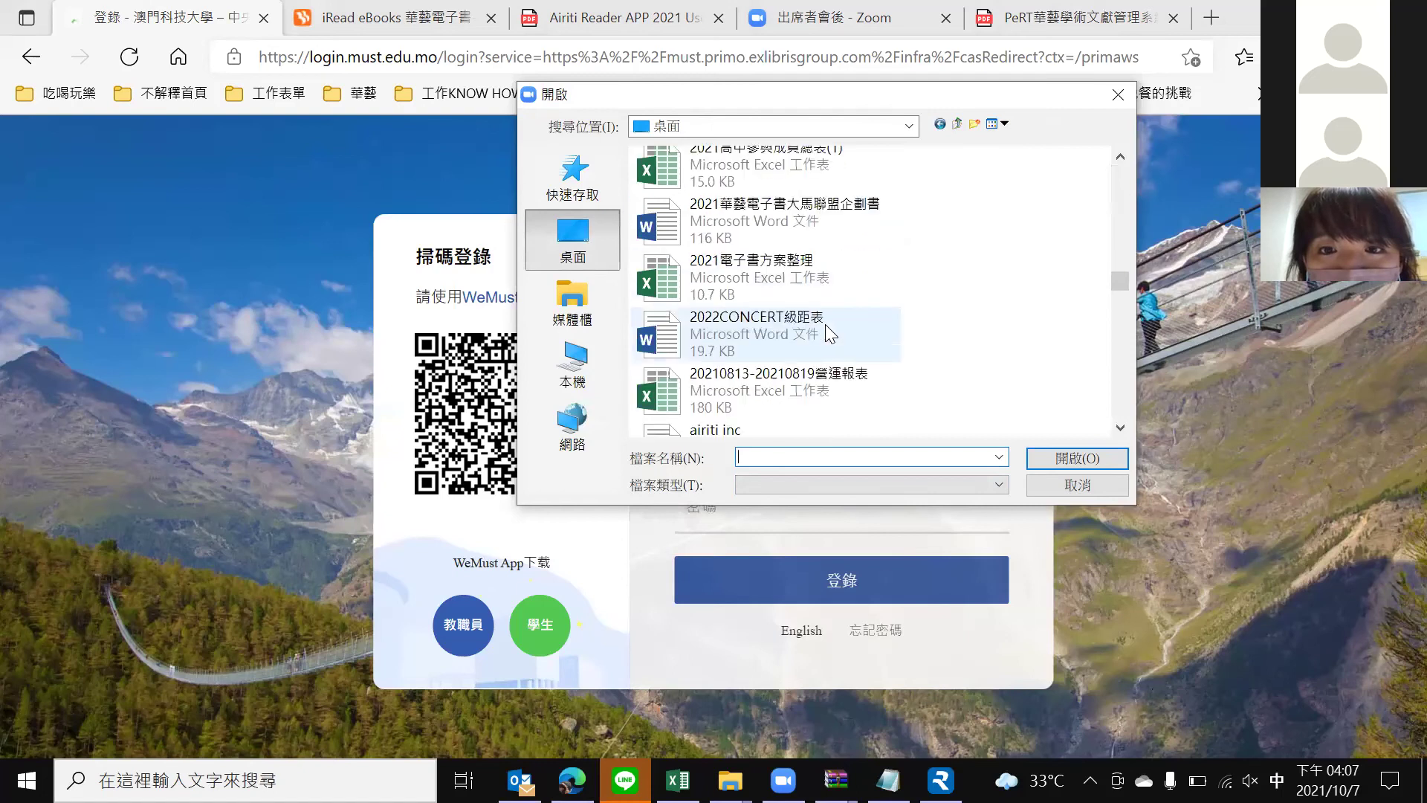
scroll(824, 324, "down", 5)
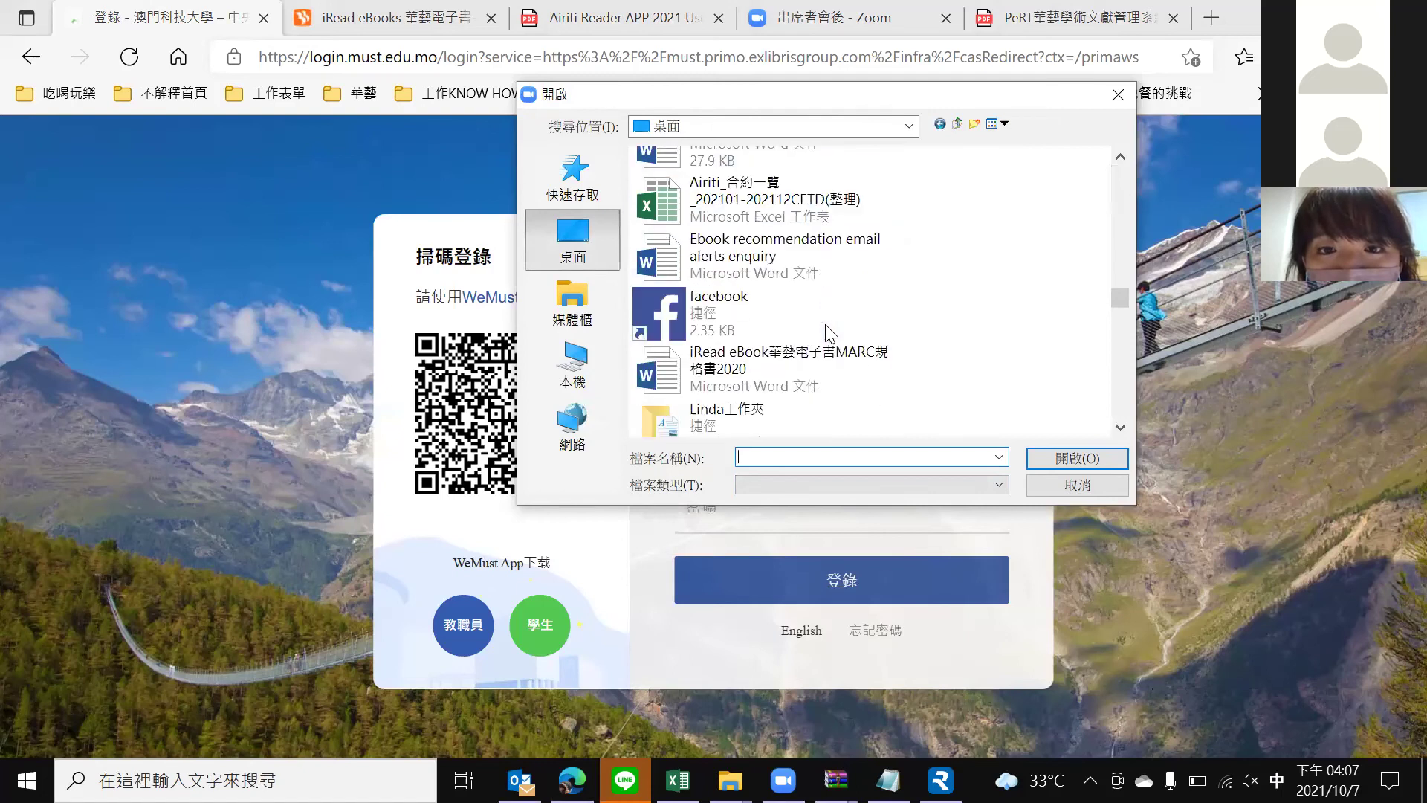
scroll(830, 332, "down", 5)
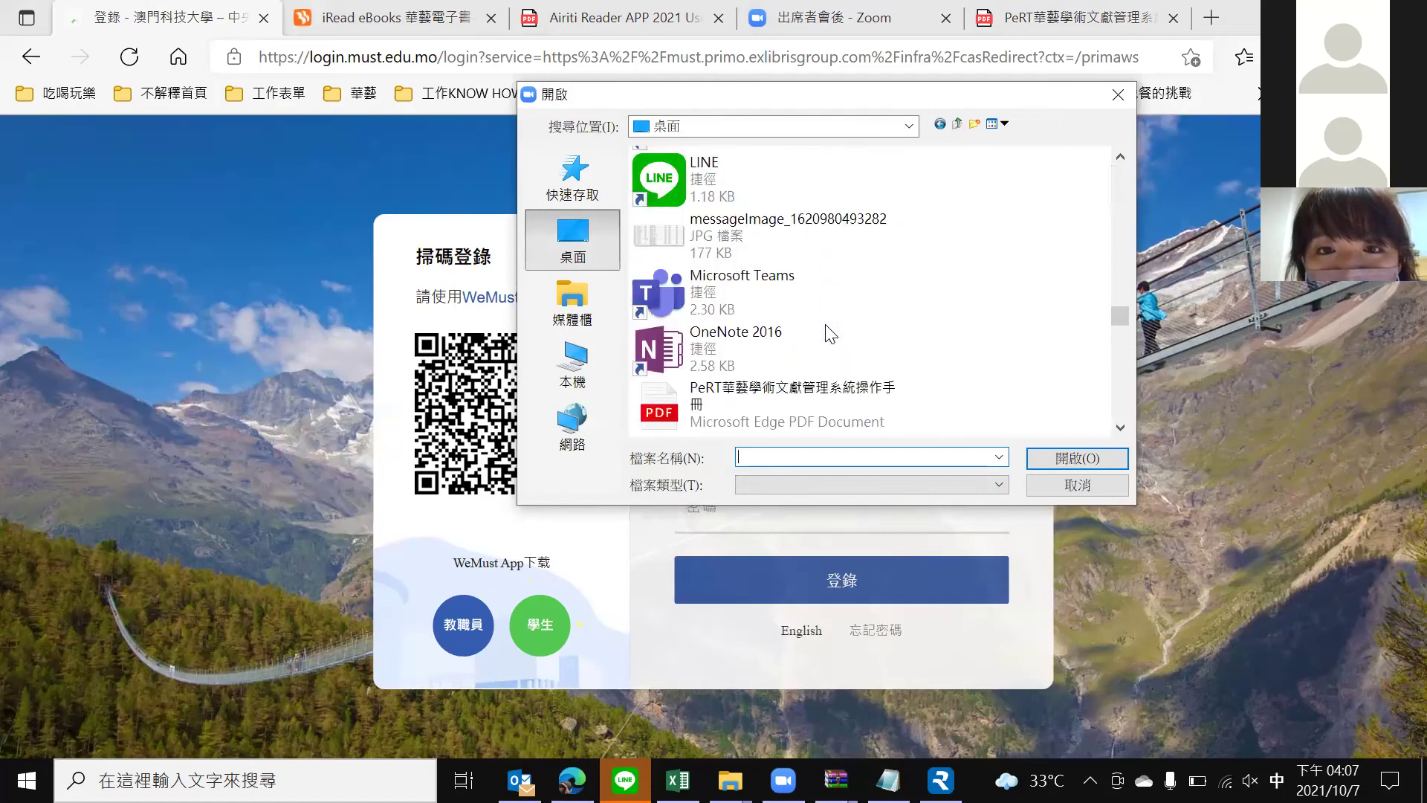
left_click(788, 401)
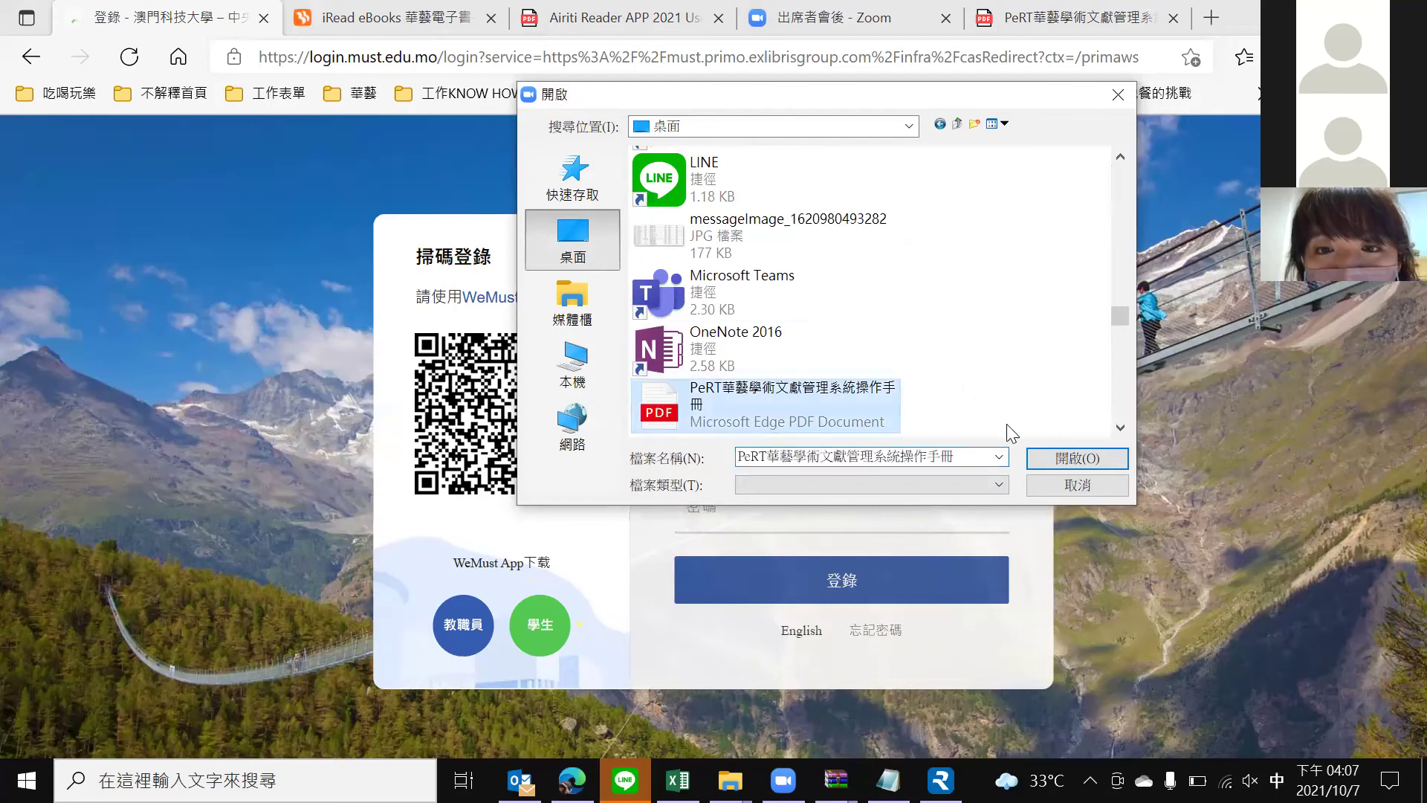
left_click(1047, 458)
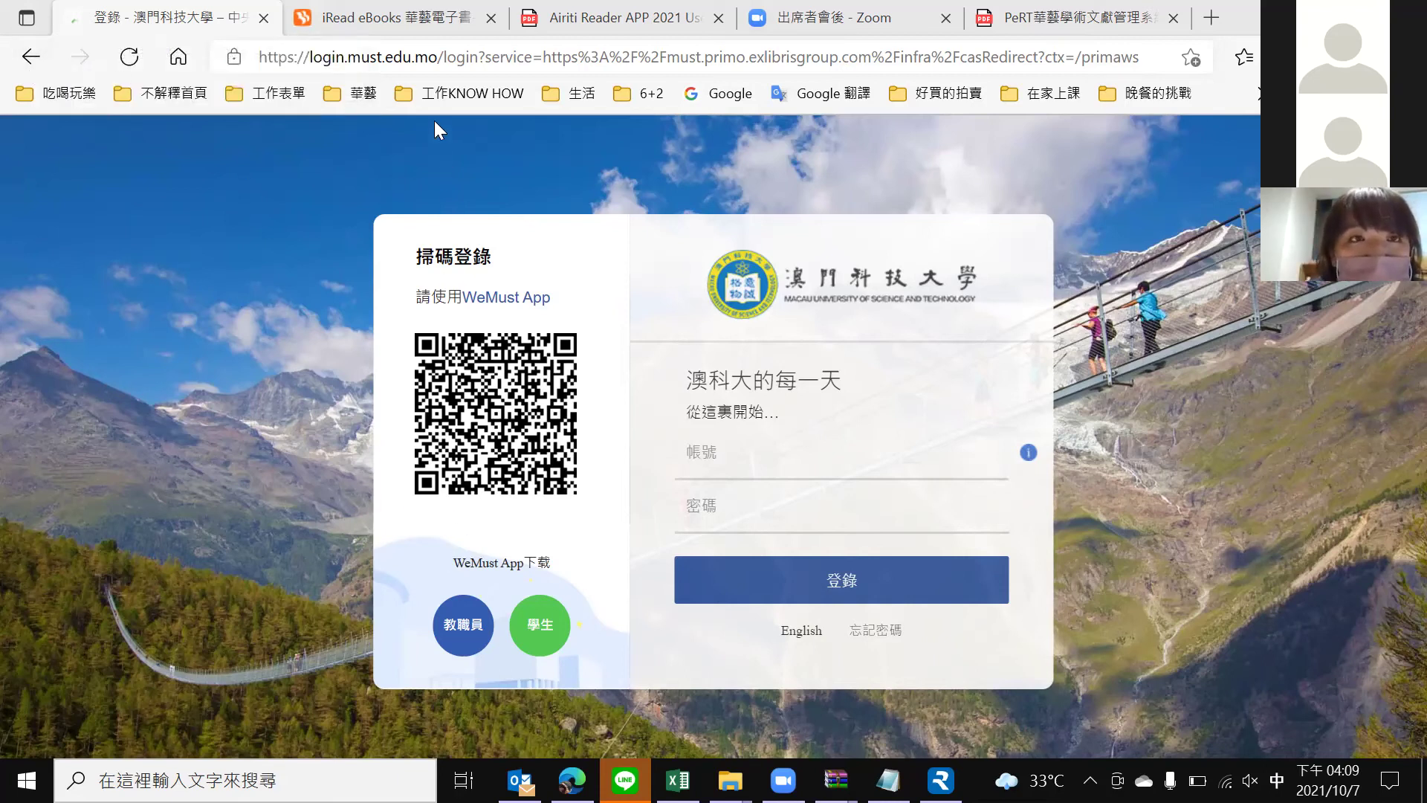
Switch to the iRead eBooks site and log out of the signed-in personal account.
left_click(427, 26)
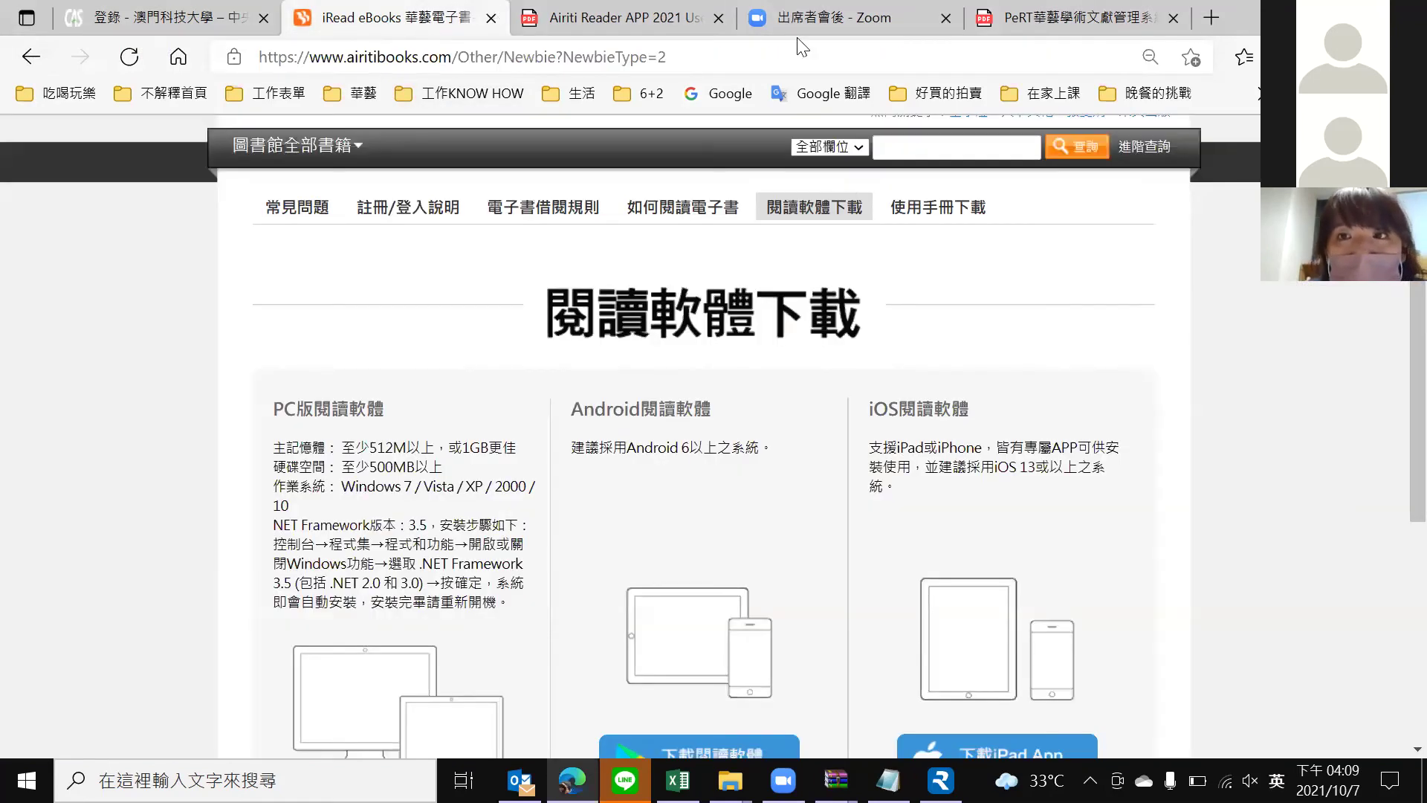
scroll(1343, 312, "up", 1)
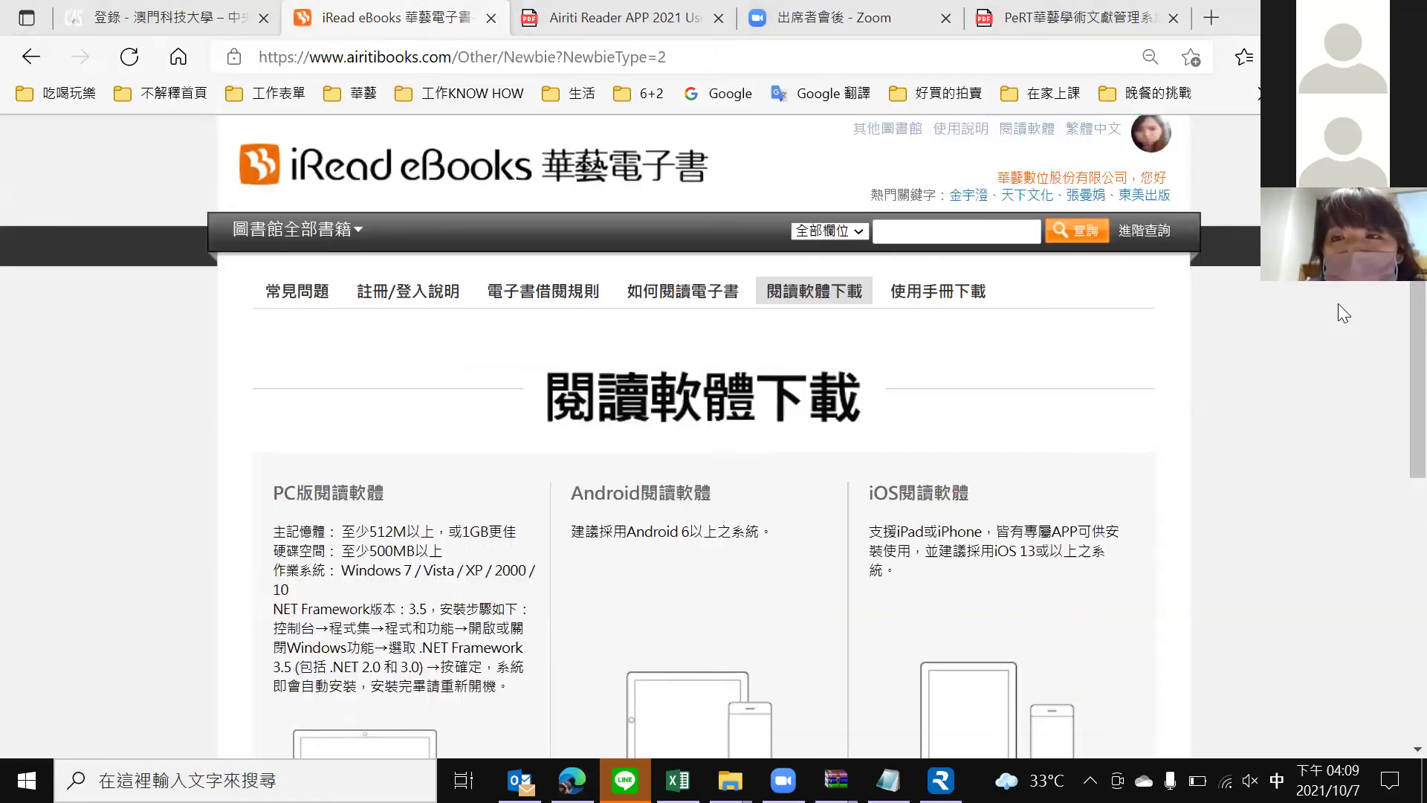
left_click(1150, 147)
left_click(1163, 305)
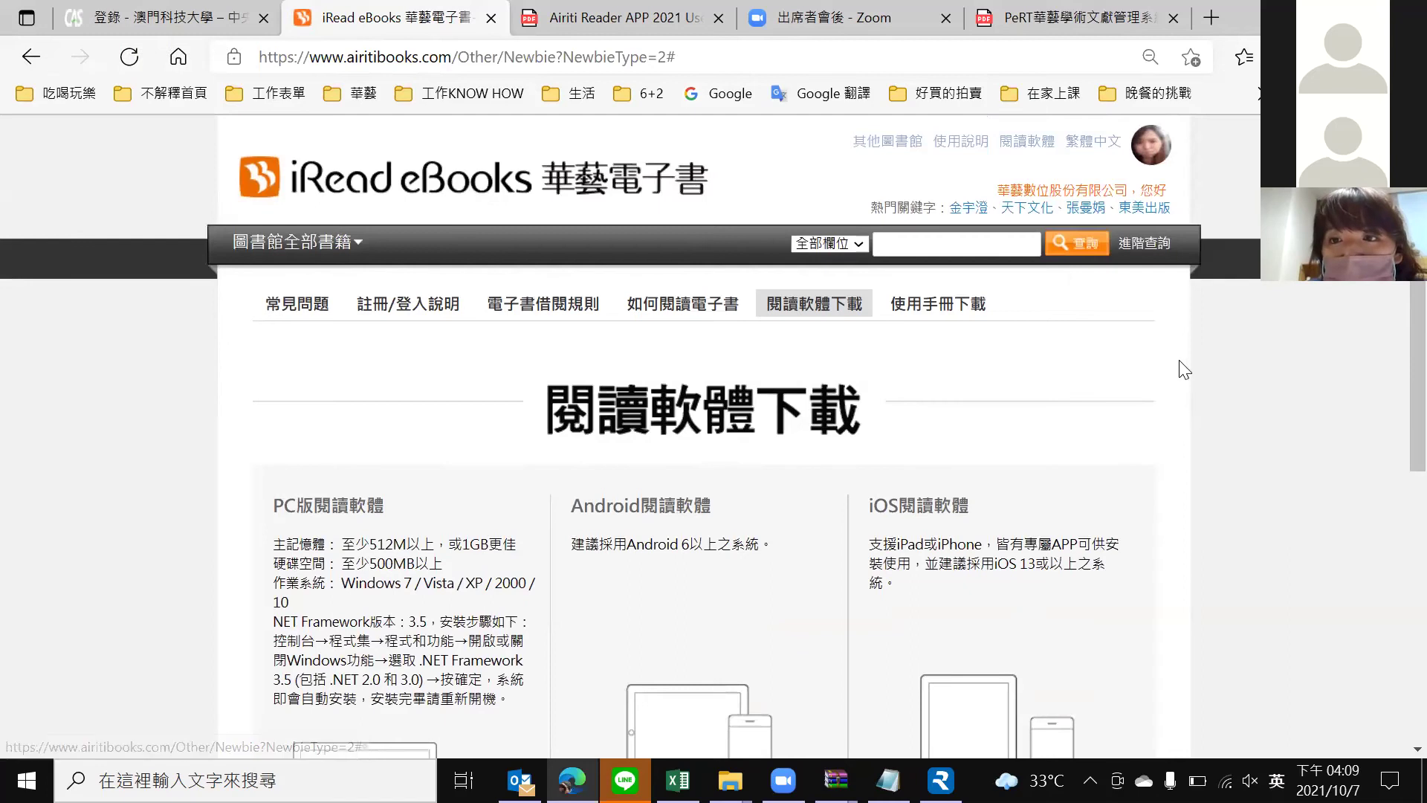
left_click(1151, 147)
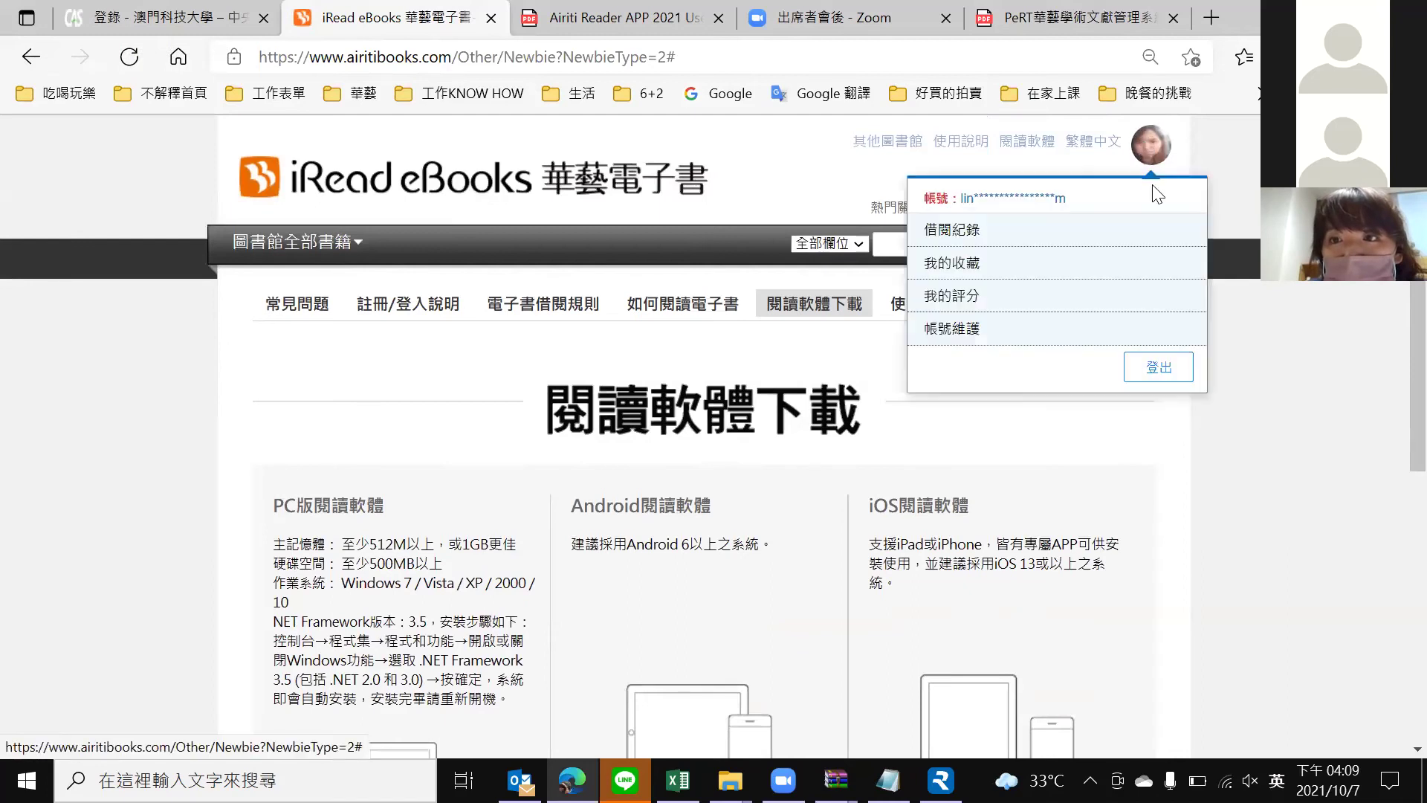
left_click(1150, 367)
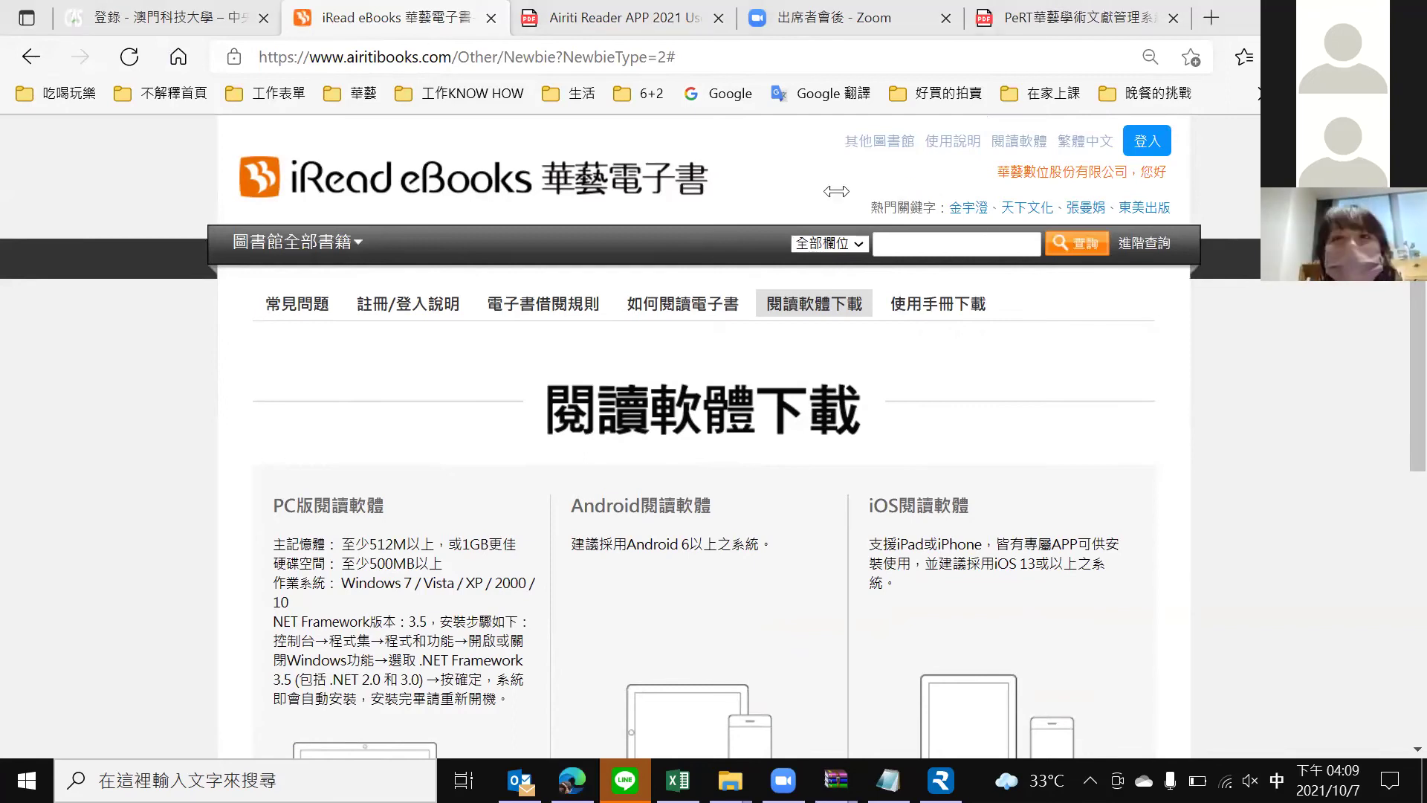
Search for 澳門科技 in the library account login's unit selection, try to confirm it, and close the dialog.
left_click(1135, 146)
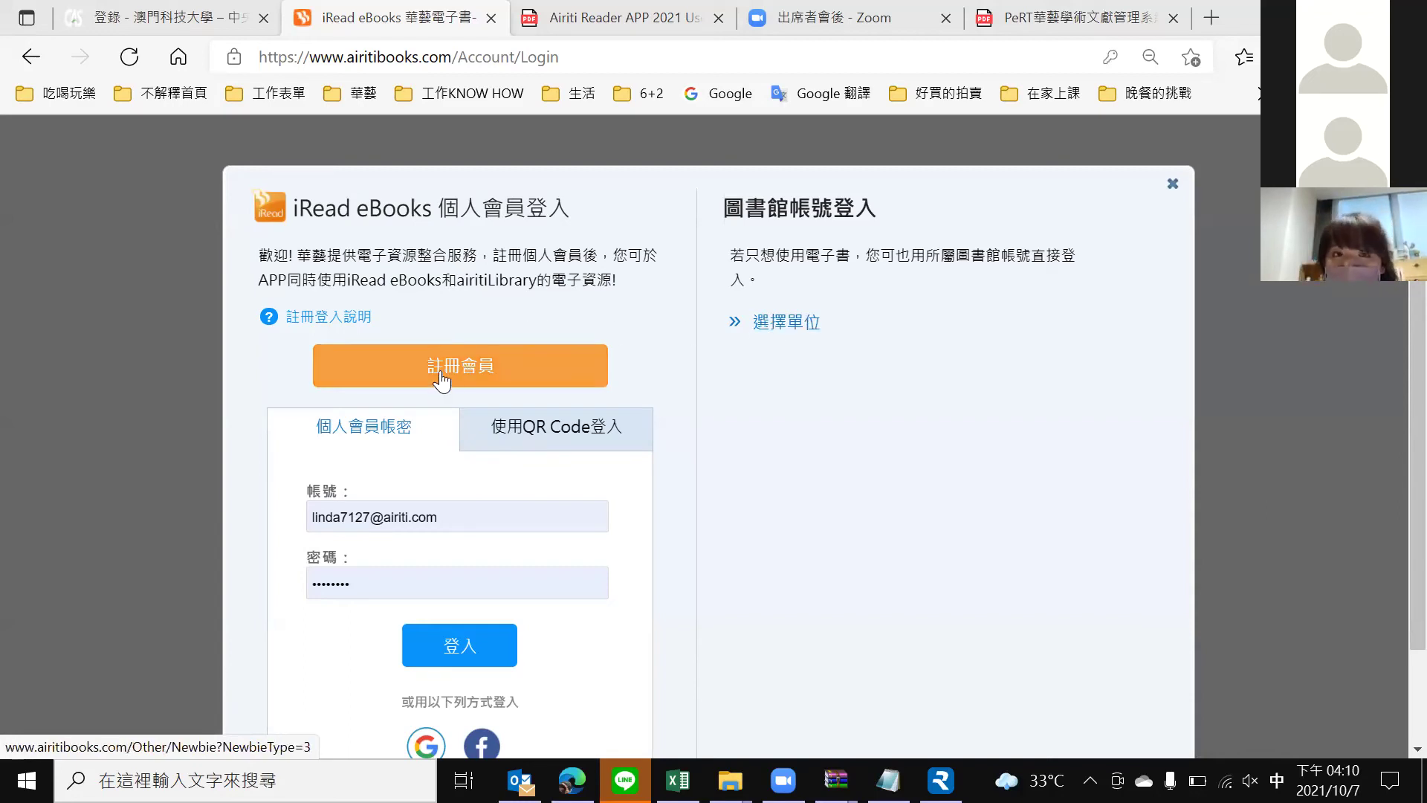
left_click(762, 321)
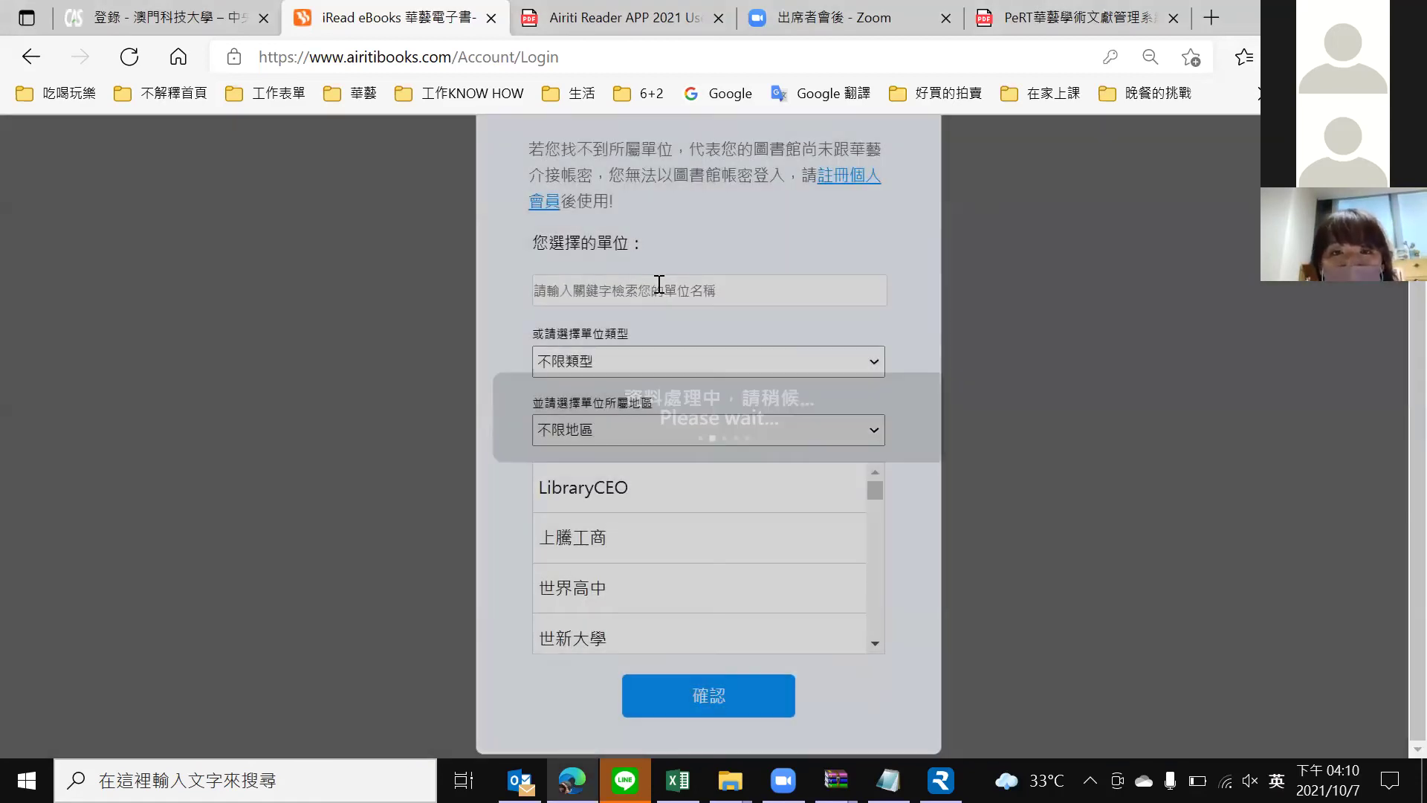
left_click(659, 285)
type("l")
type("澳門科")
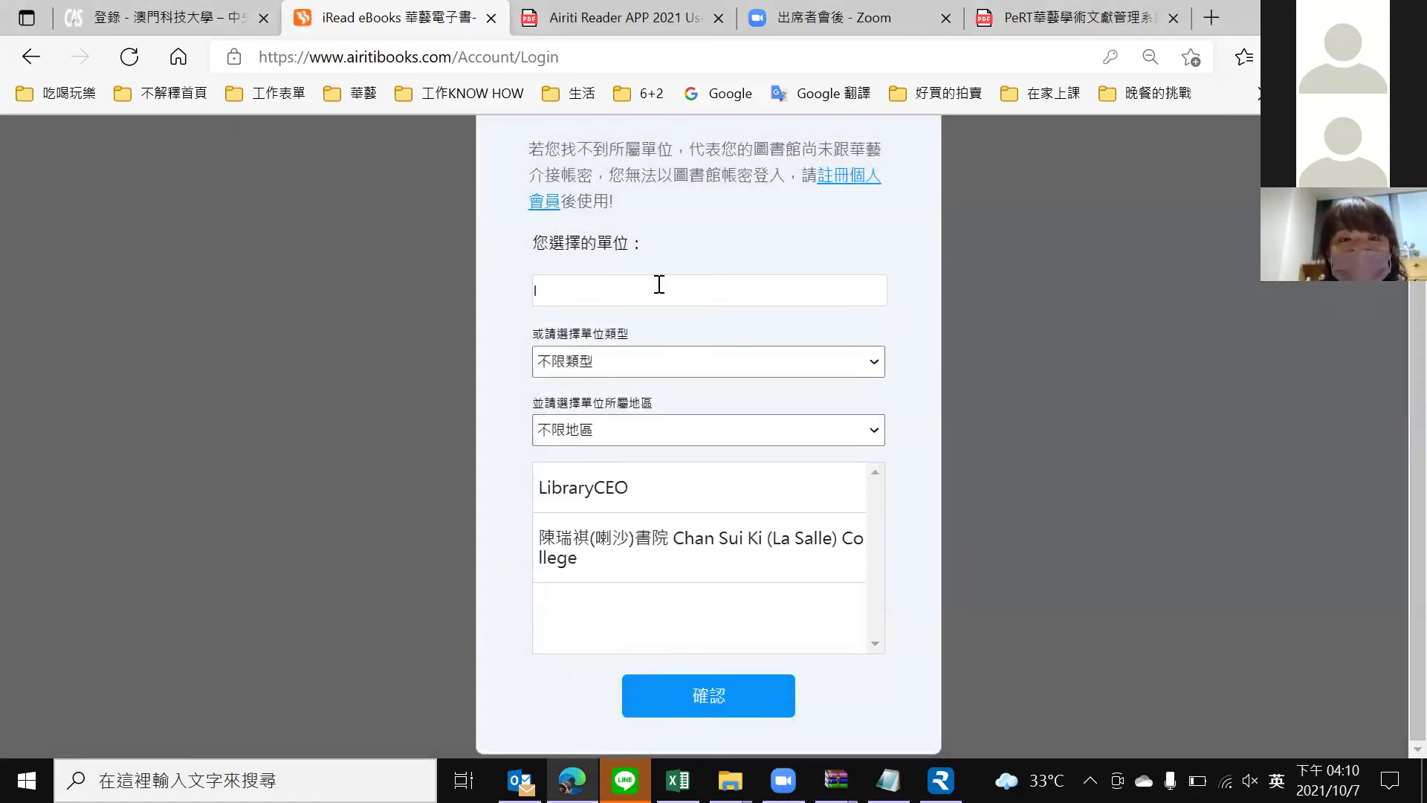
type("技")
left_click(736, 702)
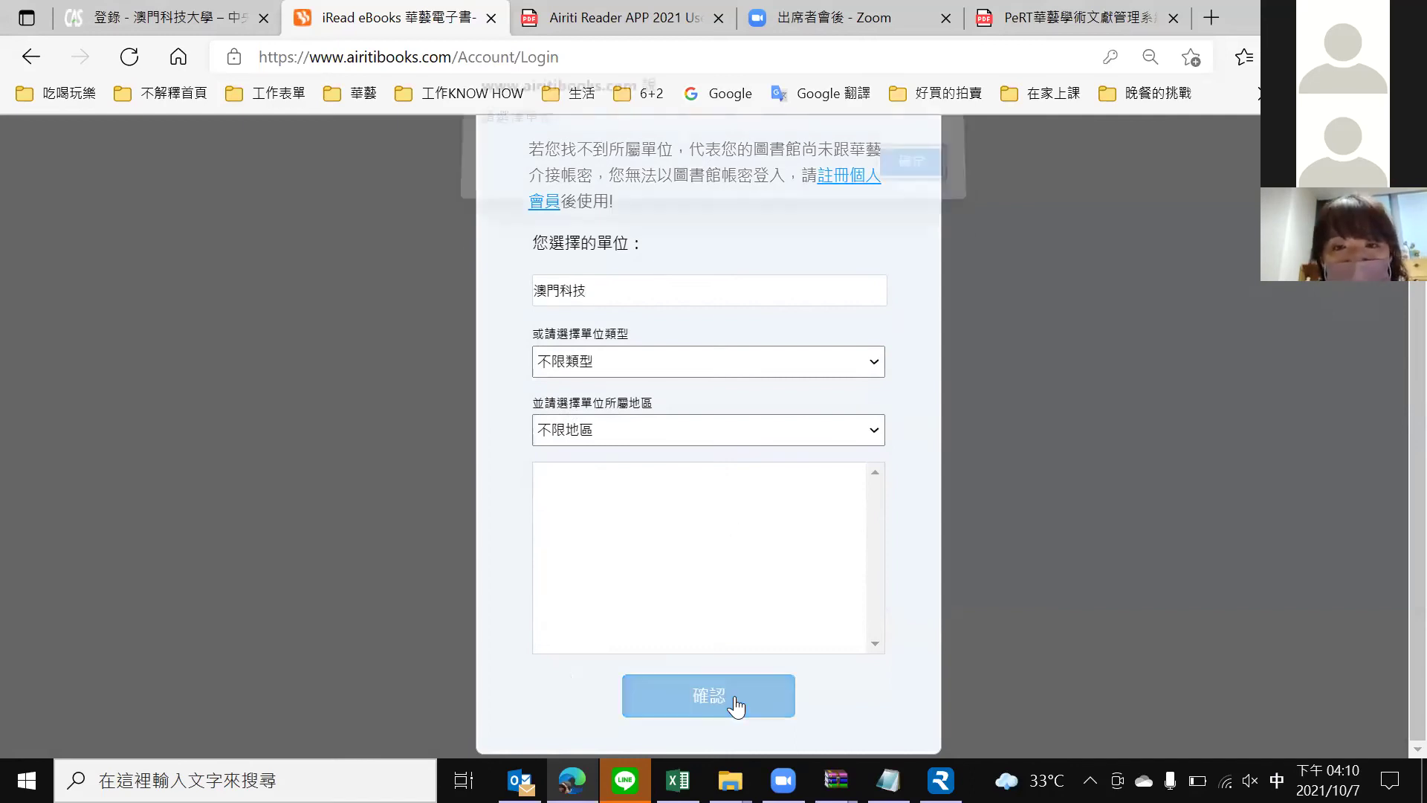
left_click(914, 180)
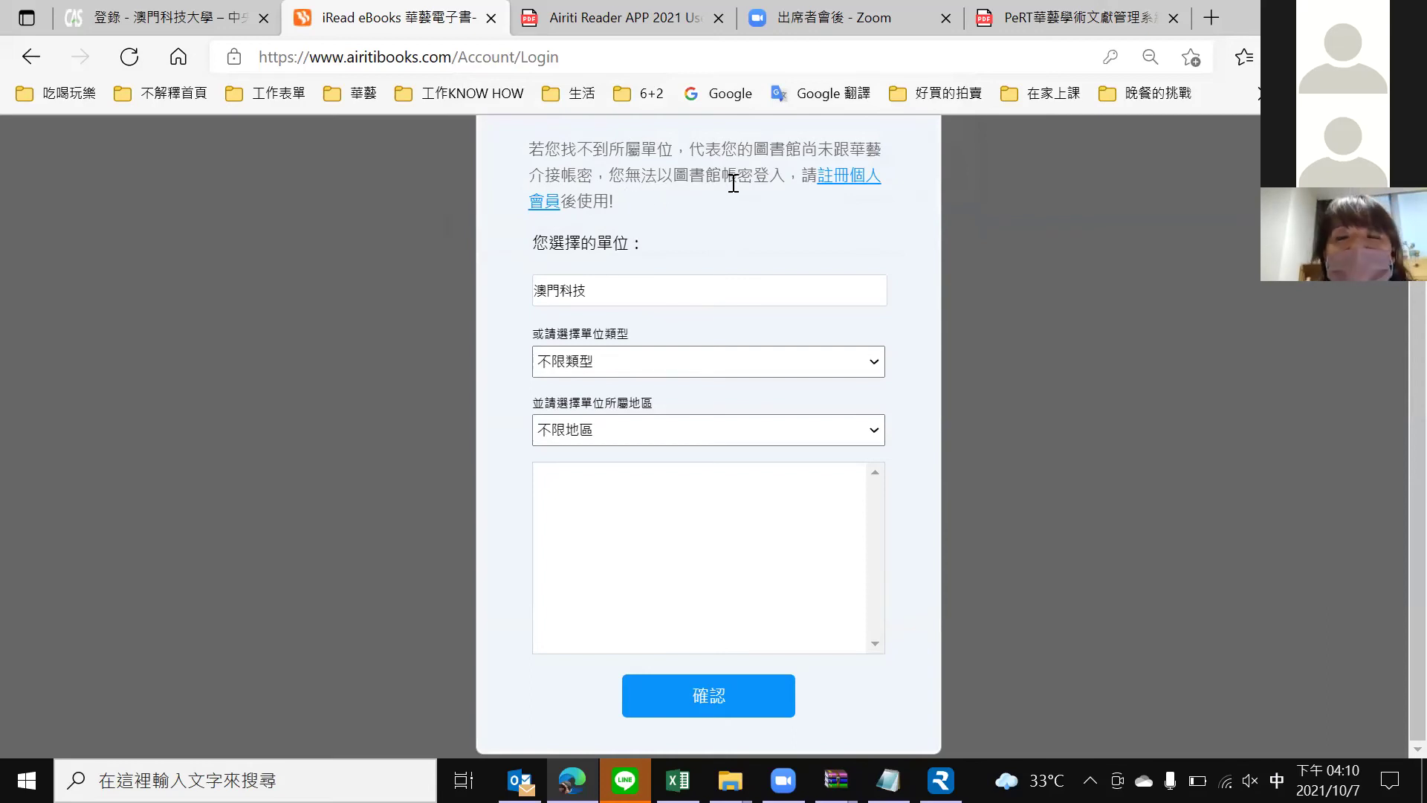
left_click(842, 179)
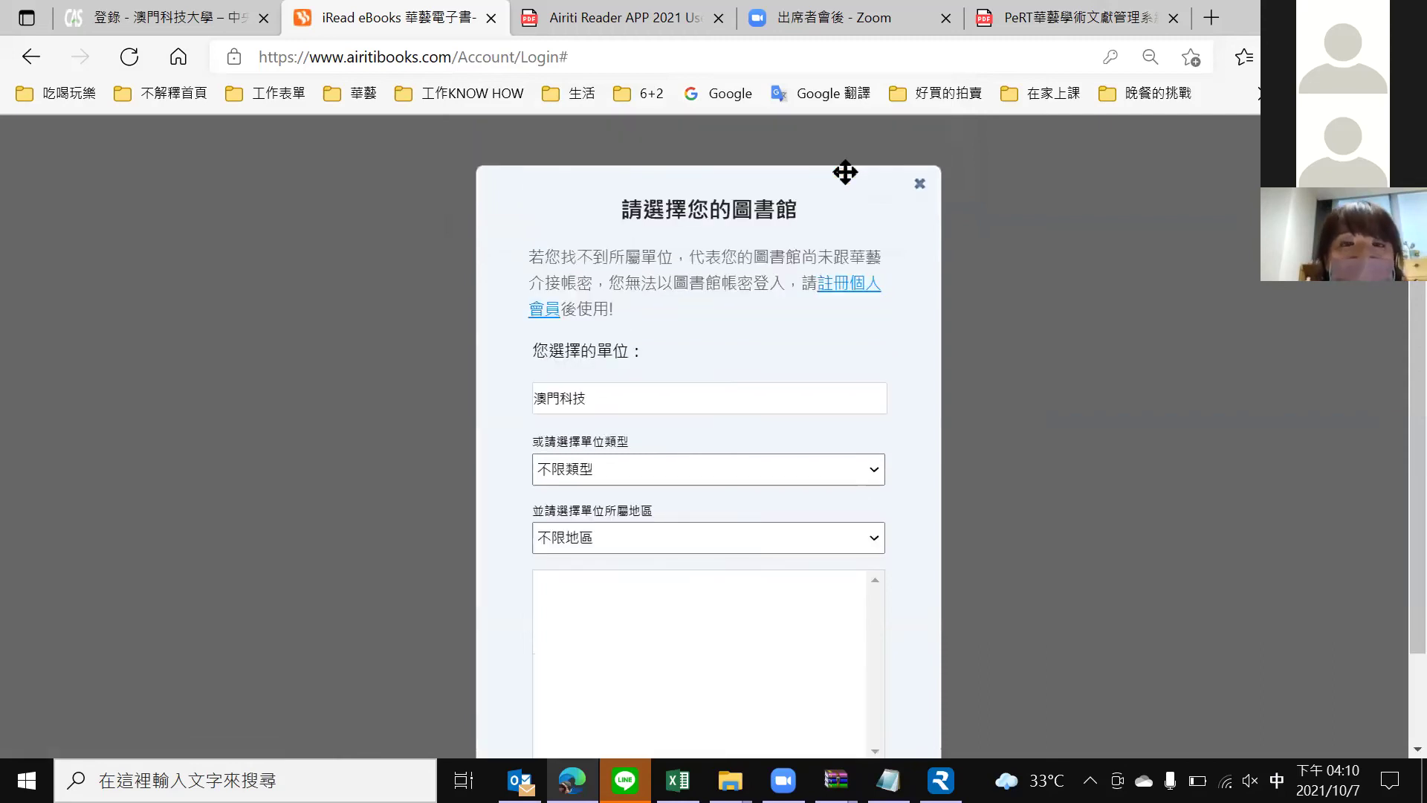
left_click(919, 183)
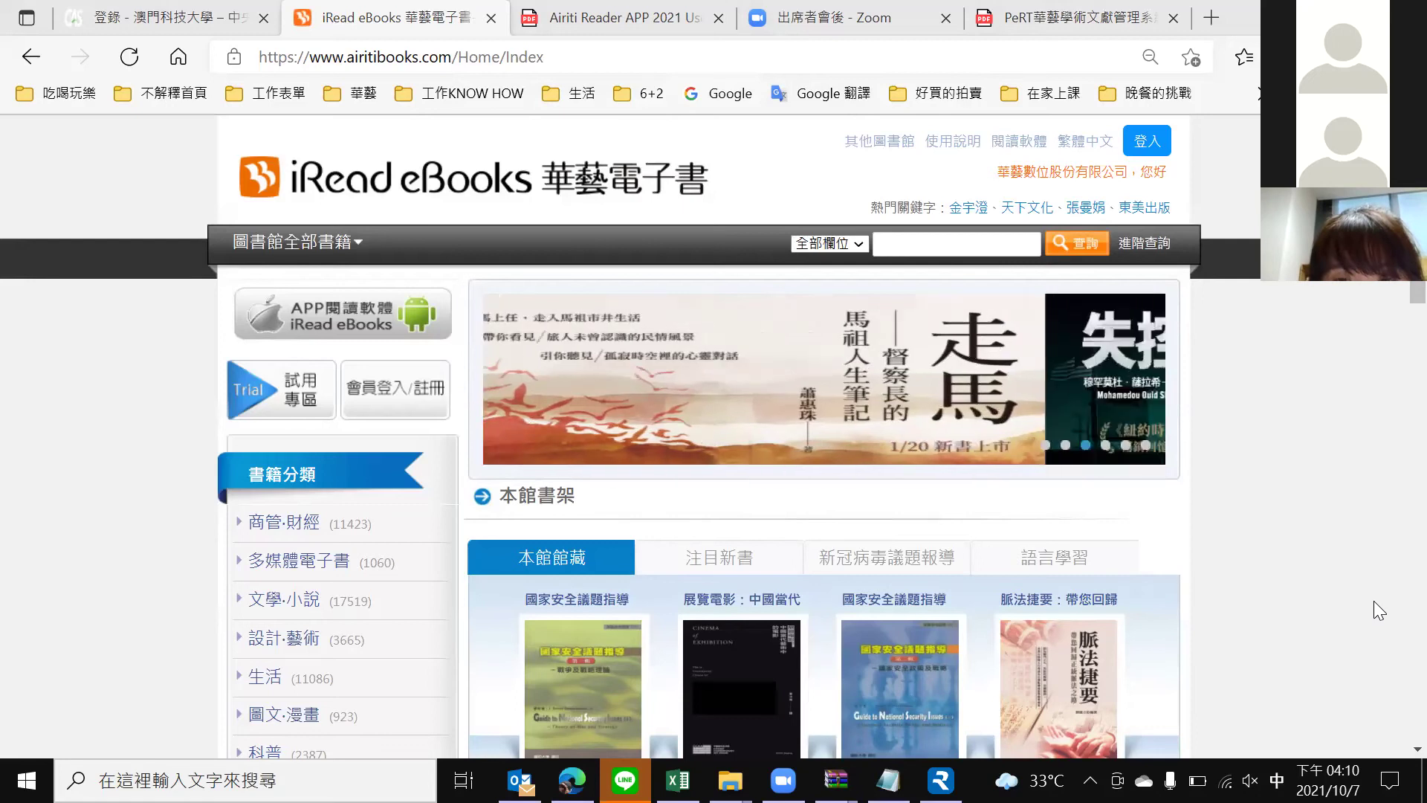
Reopen the library account login's unit selection and search for 澳門, followed by 澳科.
left_click(999, 167)
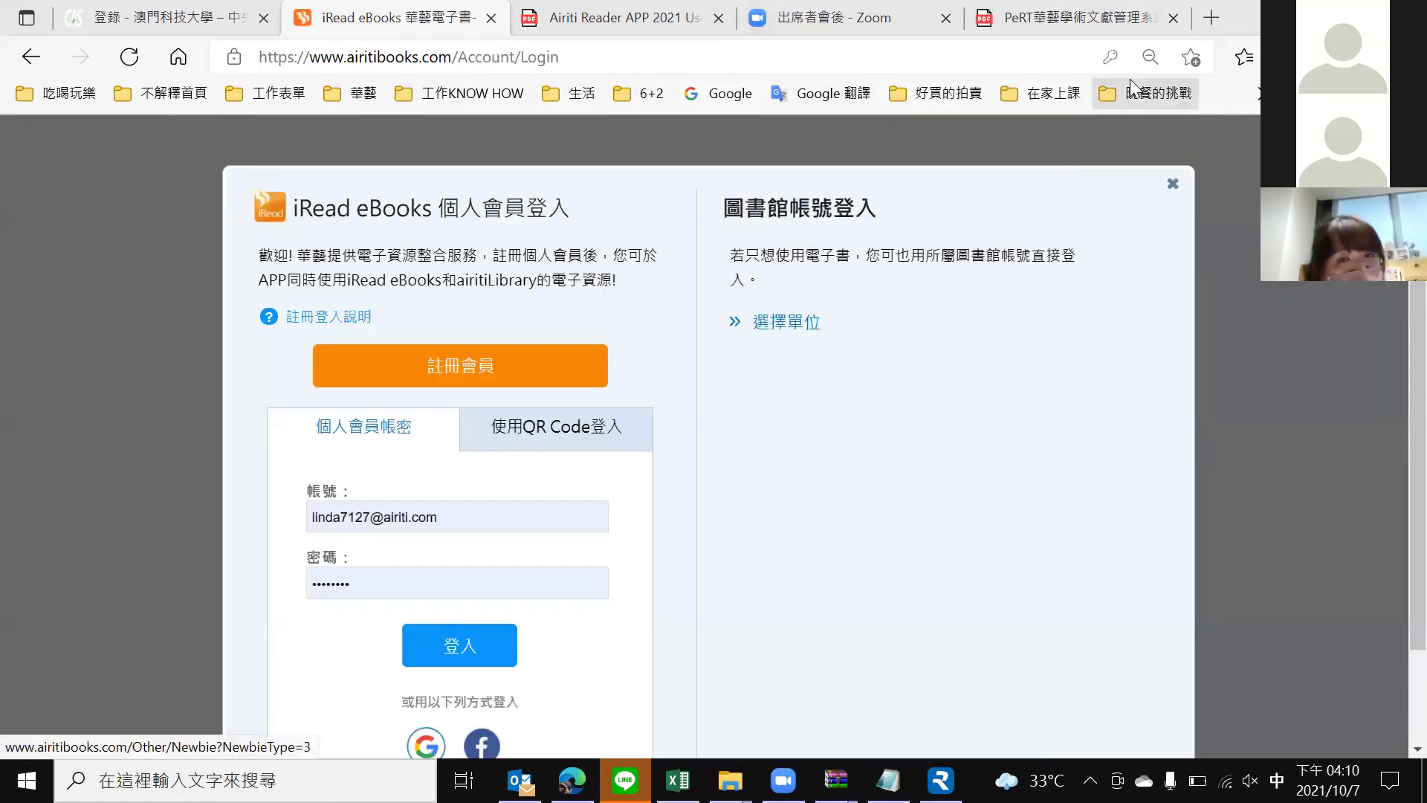
left_click(754, 322)
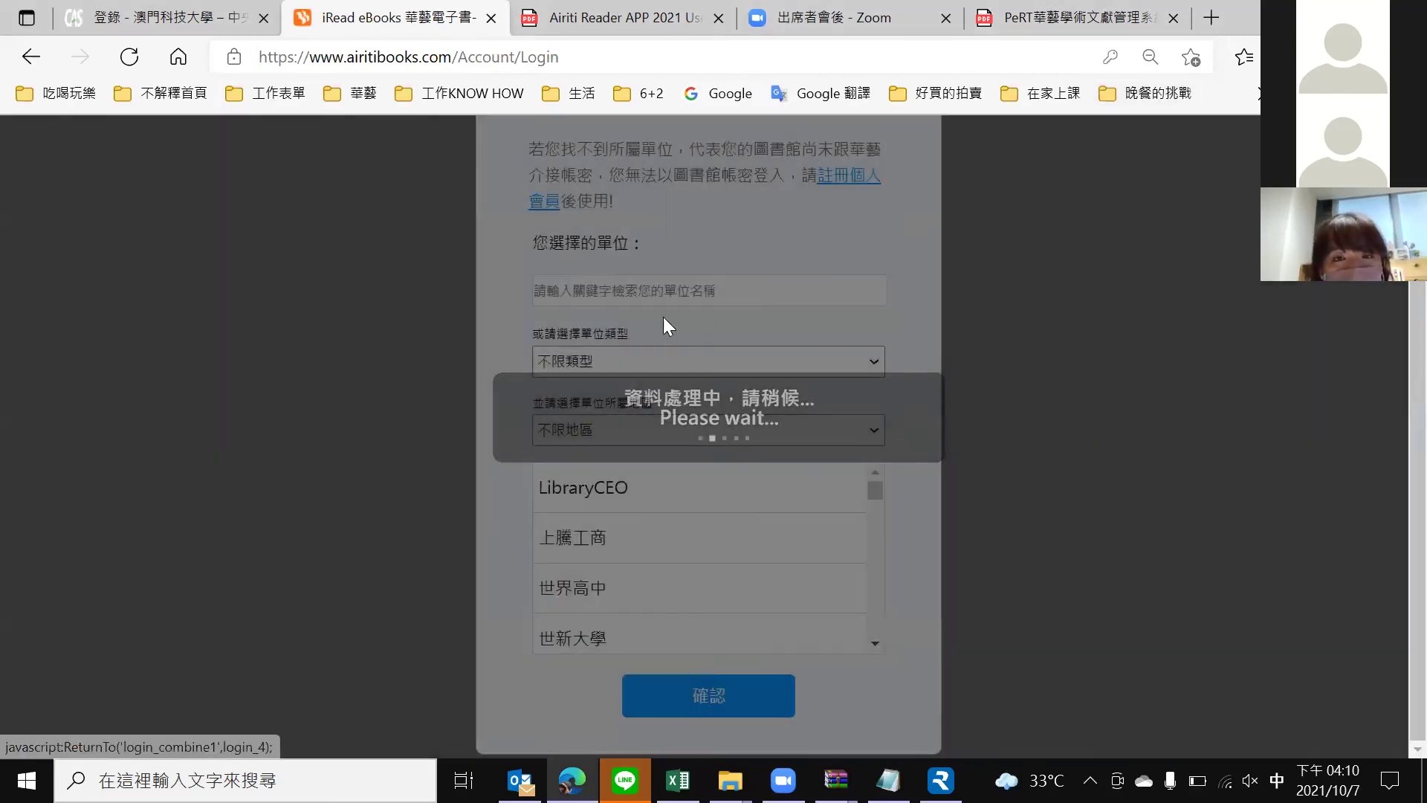
left_click(655, 292)
type("澳門")
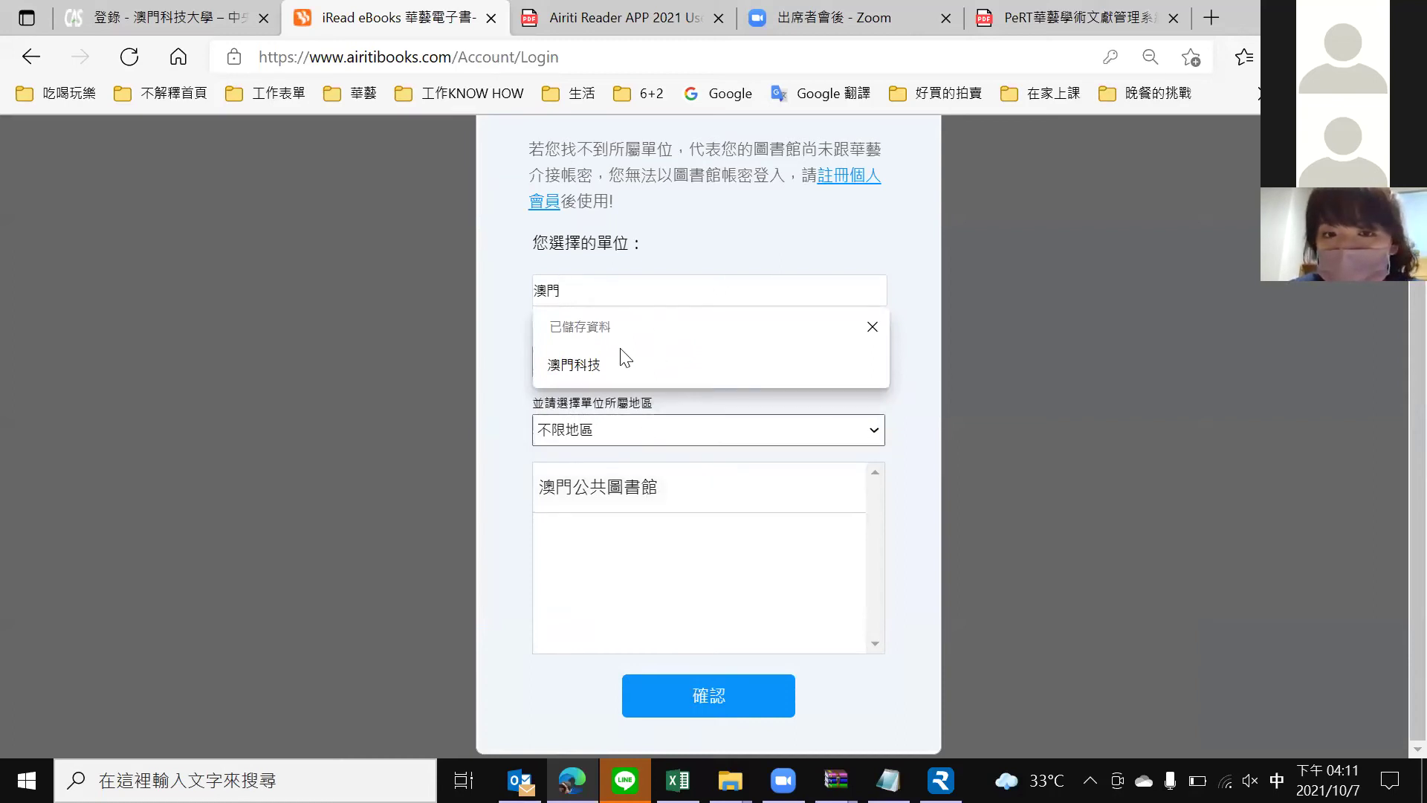
key("BackSpace")
type("科")
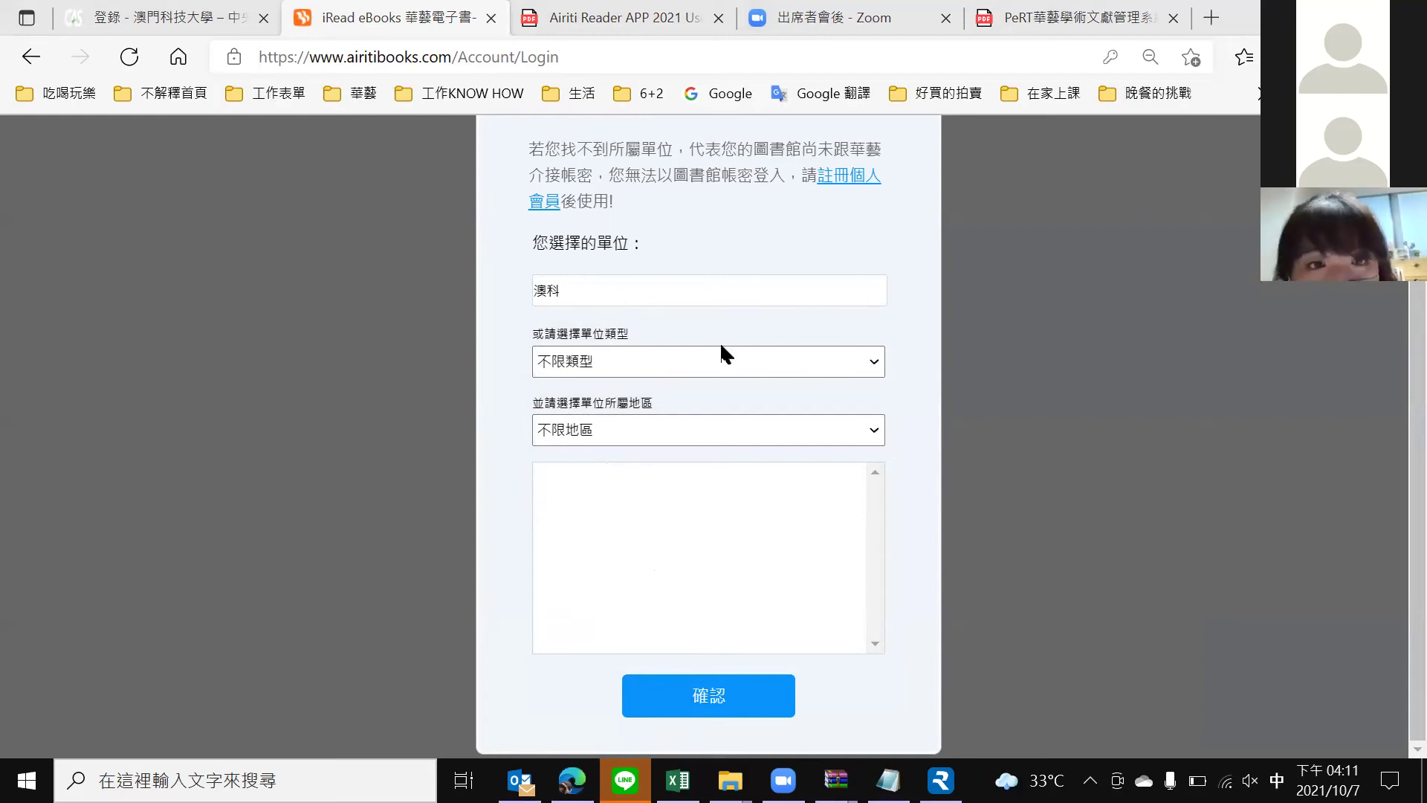
Check the region options, keep 不限地區, and shorten the unit search to 澳.
left_click(696, 432)
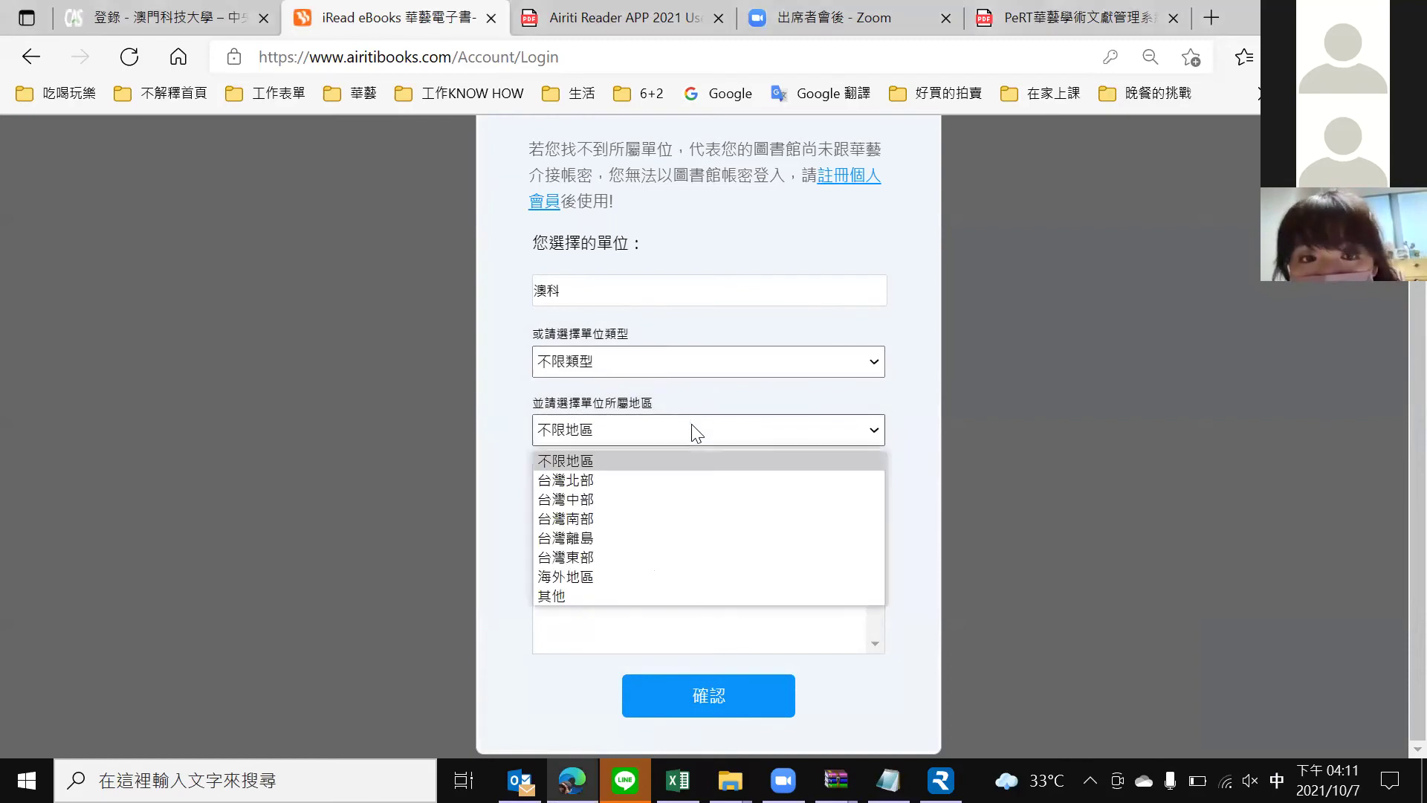
left_click(688, 462)
left_click(652, 287)
key("BackSpace")
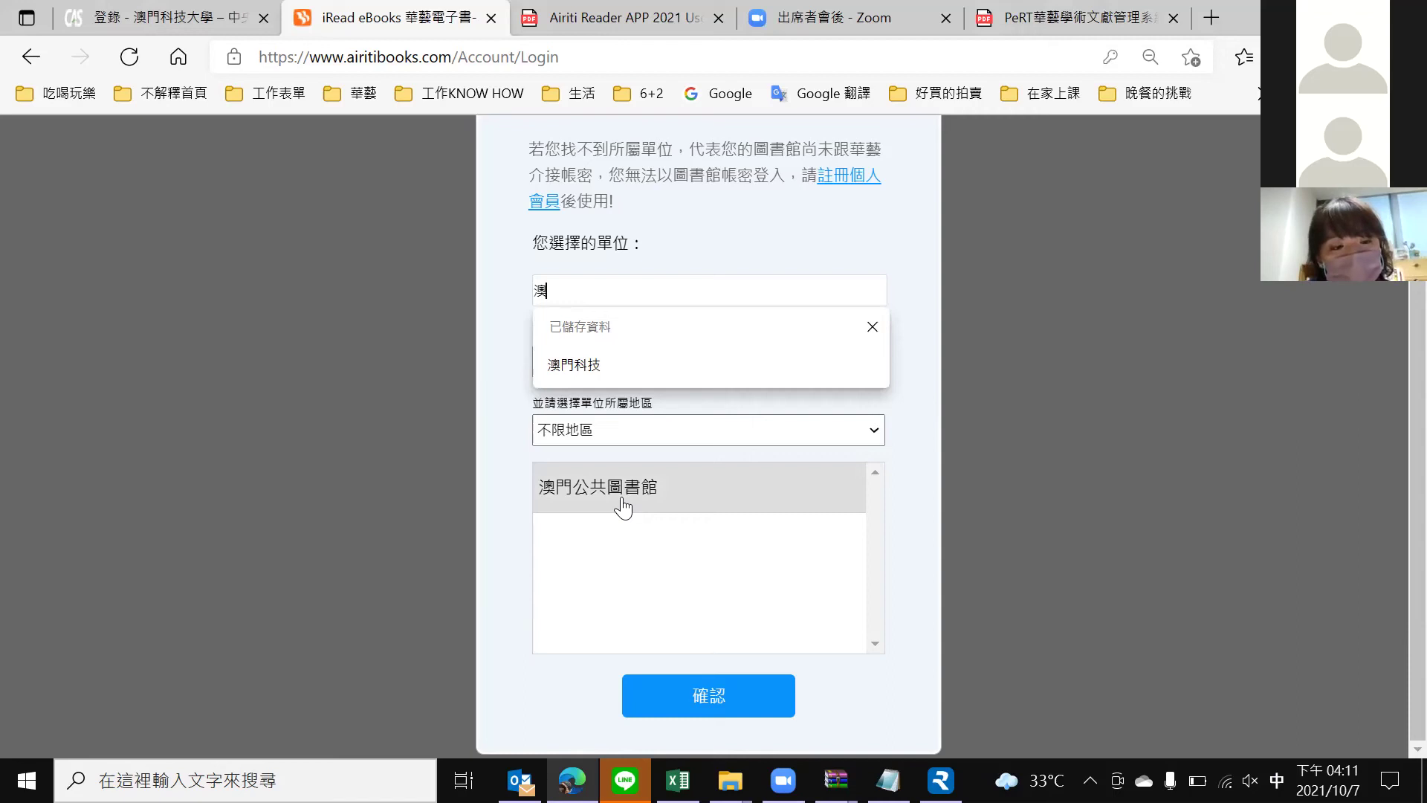
Switch to the Airiti Reader user guide and review the personal member registration and library account login slides on pages 6 to 8.
left_click(603, 9)
left_click(393, 17)
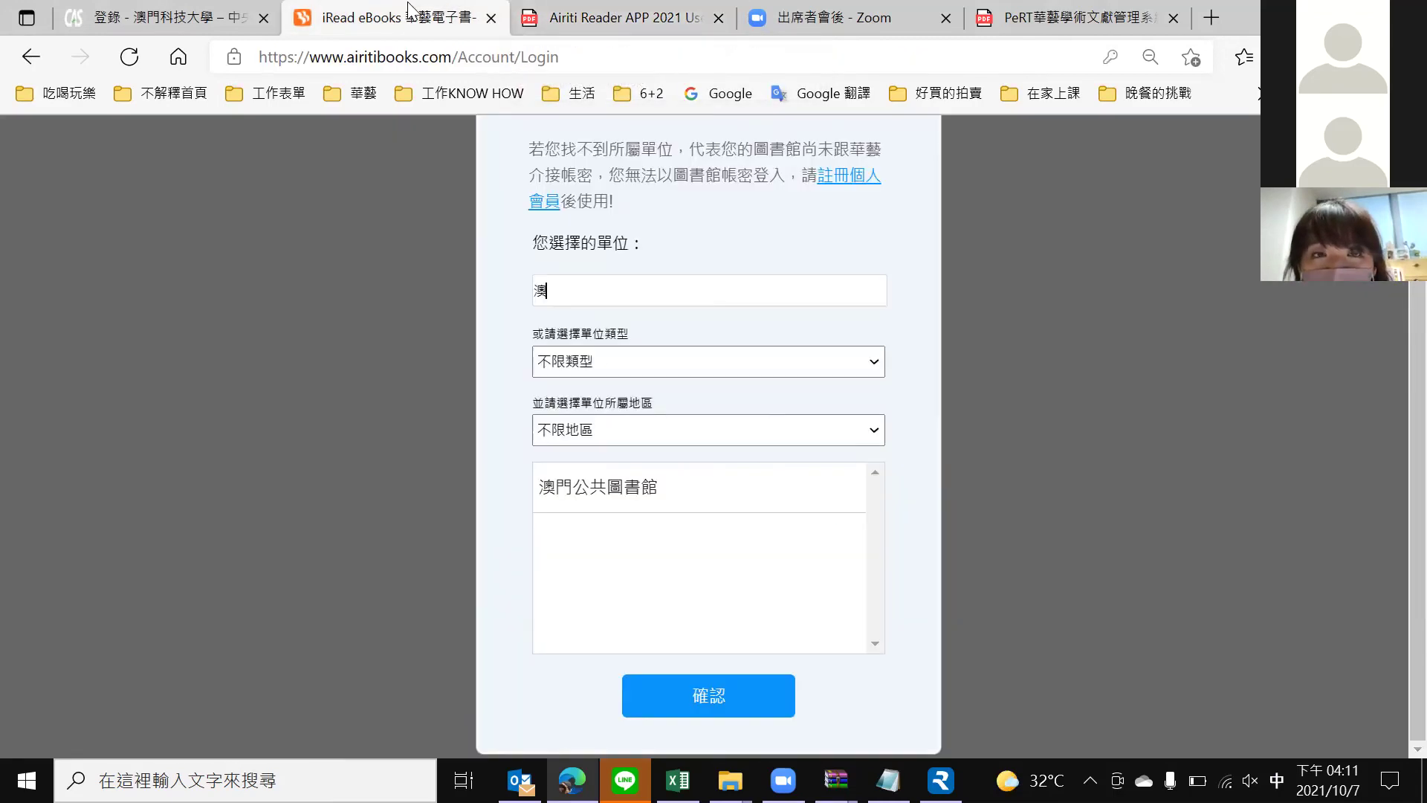
left_click(614, 21)
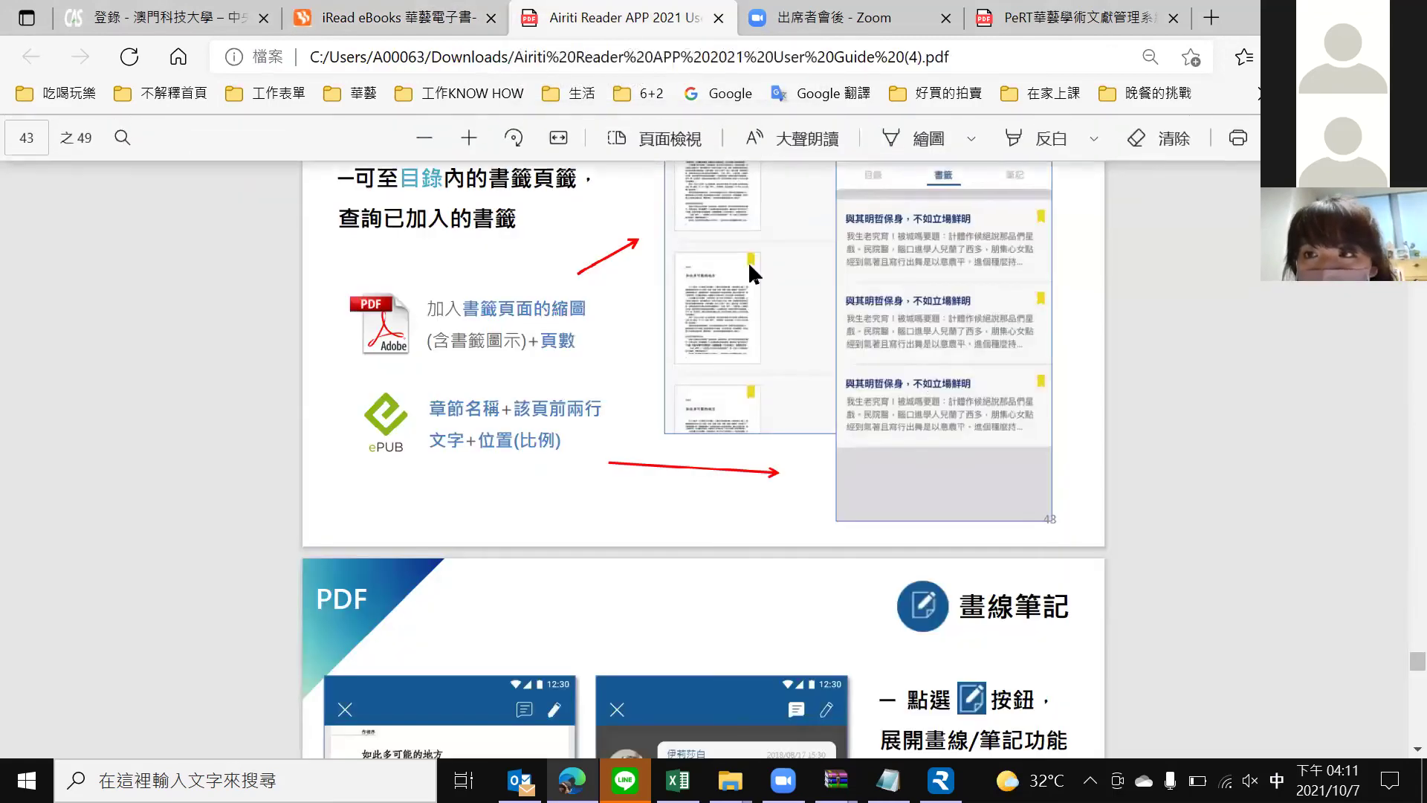
scroll(867, 350, "up", 15)
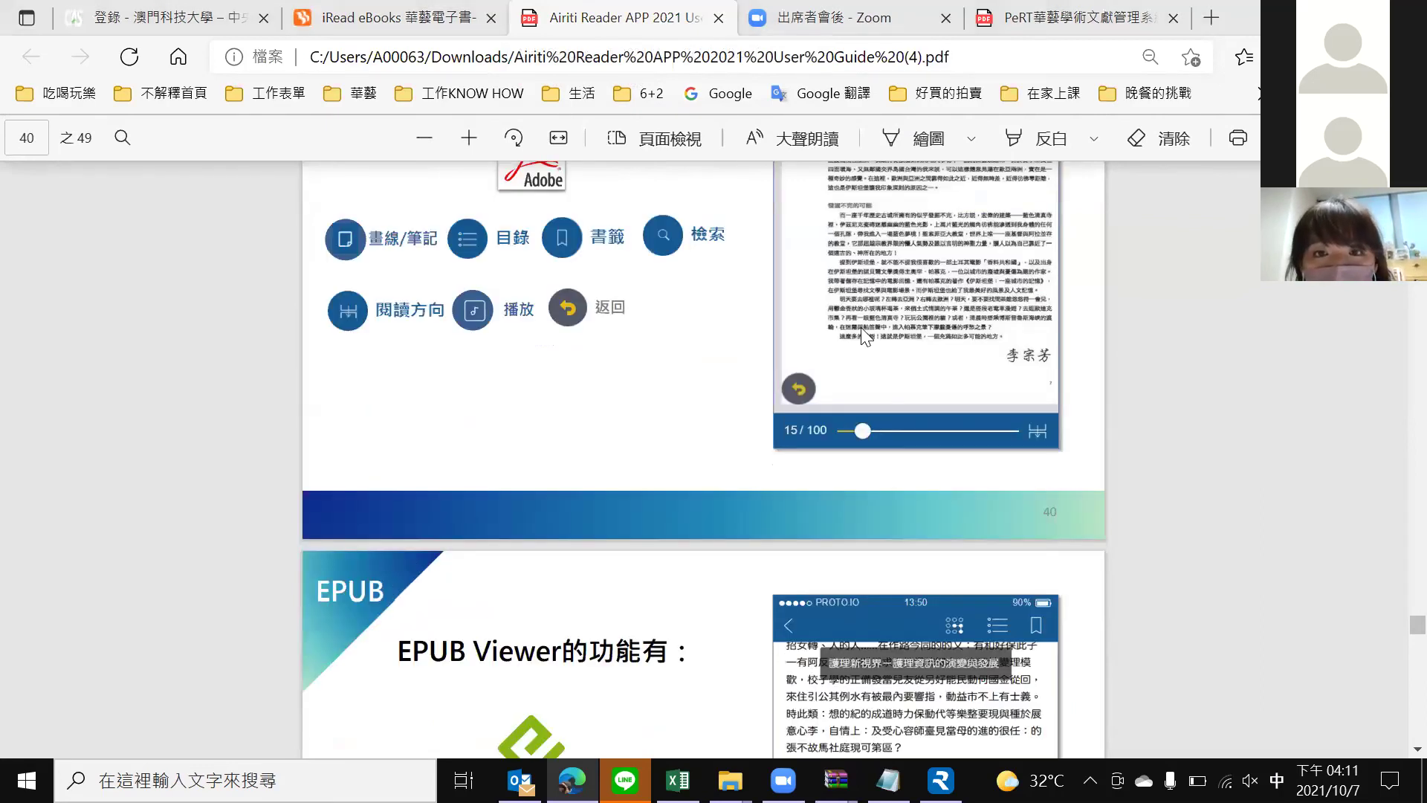
scroll(861, 327, "up", 20)
scroll(862, 330, "up", 15)
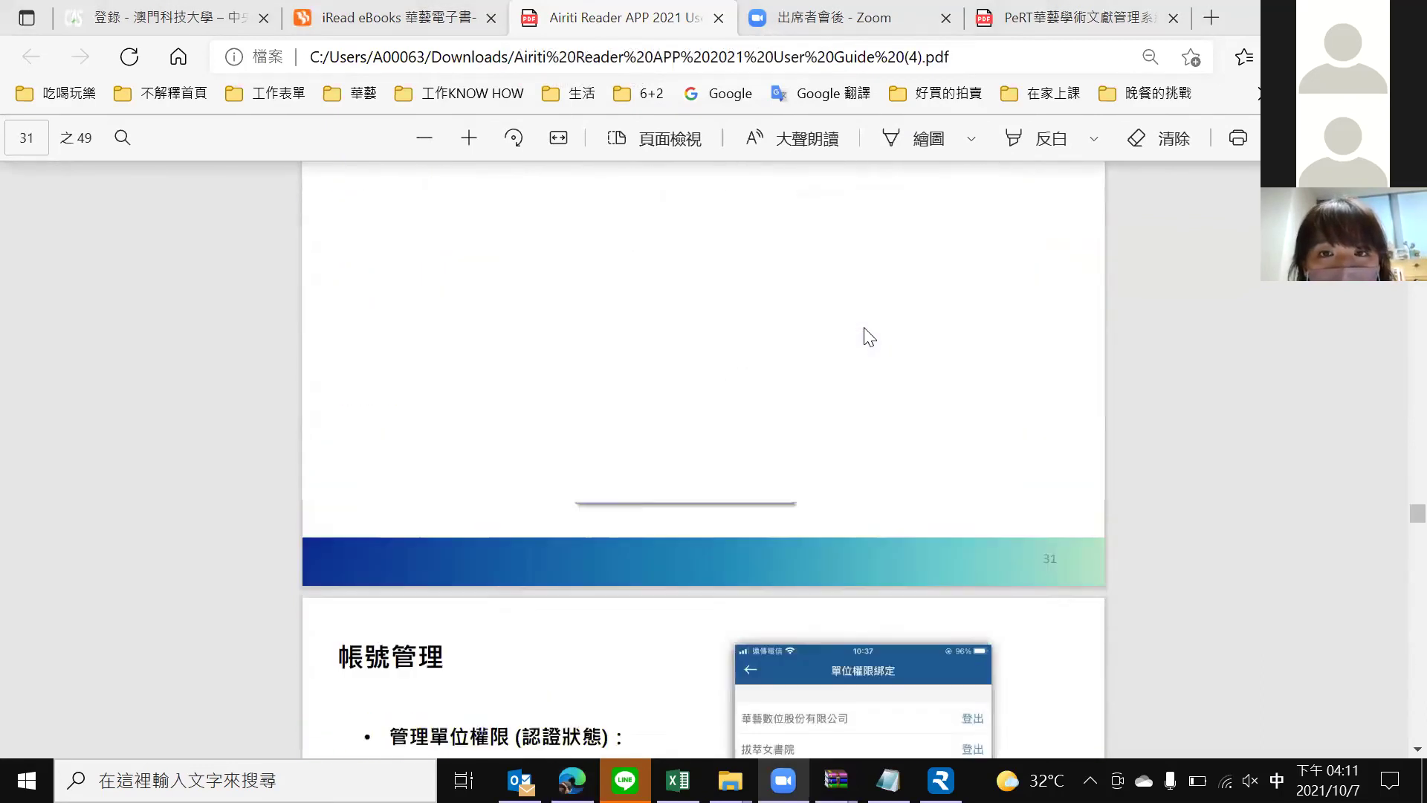
scroll(864, 328, "up", 20)
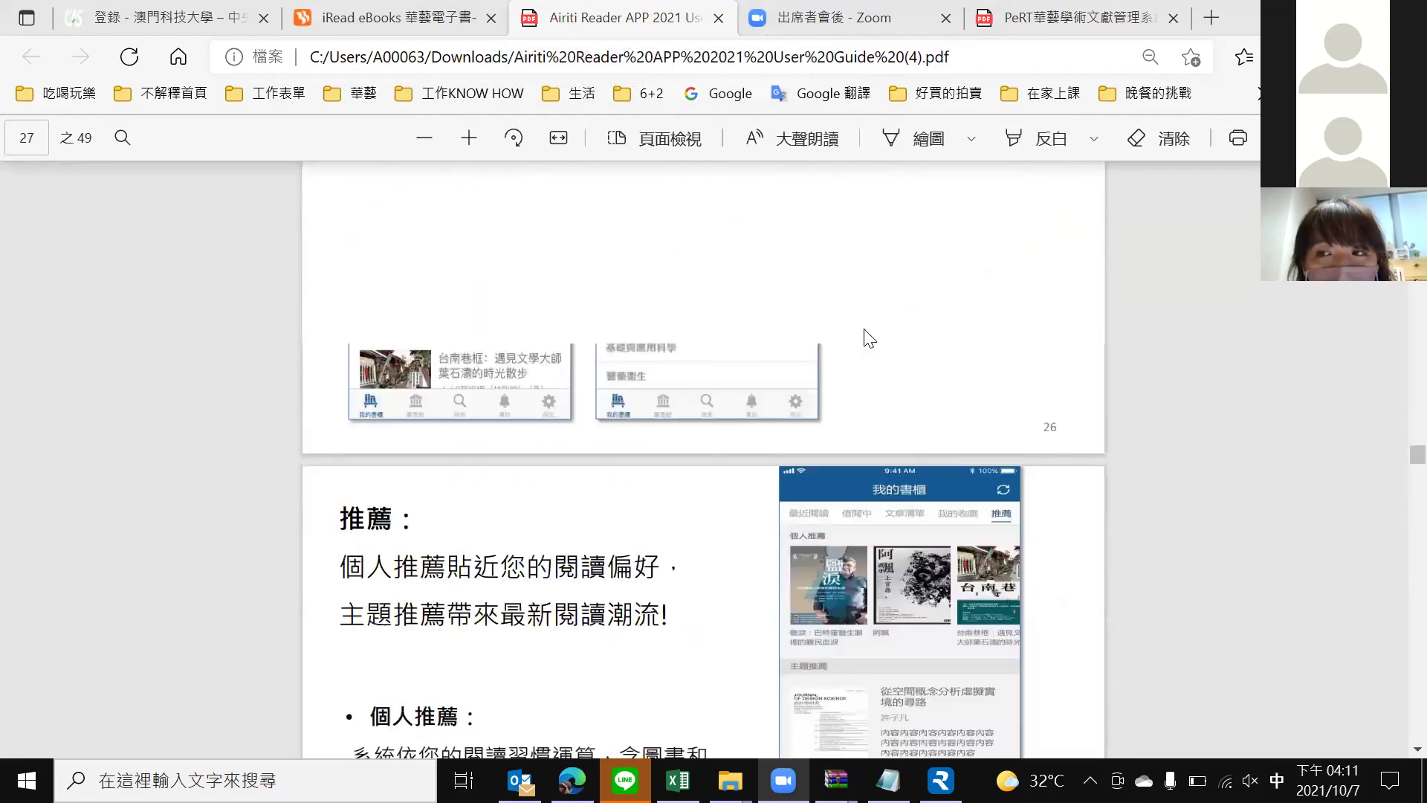
key("Home")
scroll(1013, 423, "down", 20)
scroll(1022, 445, "down", 12)
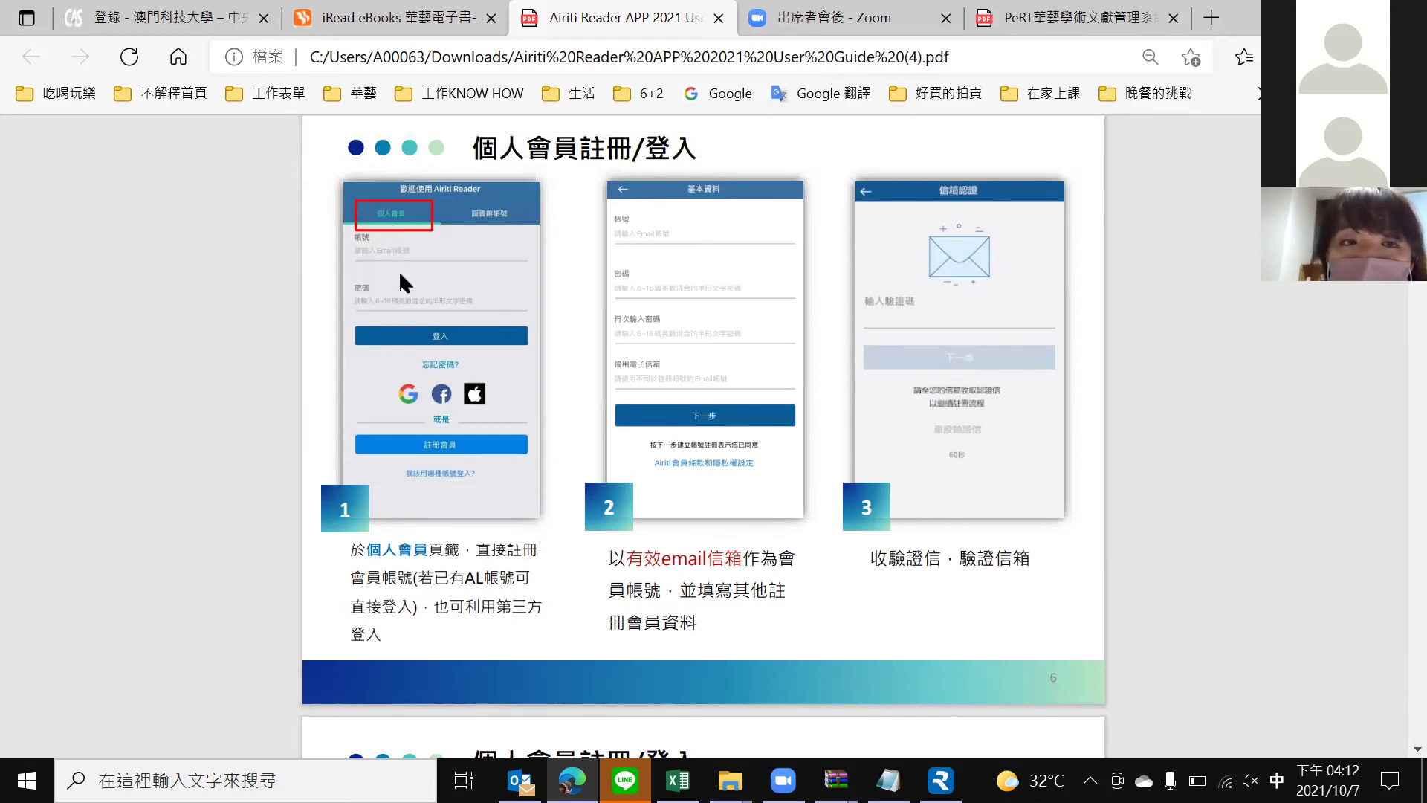
scroll(520, 349, "down", 10)
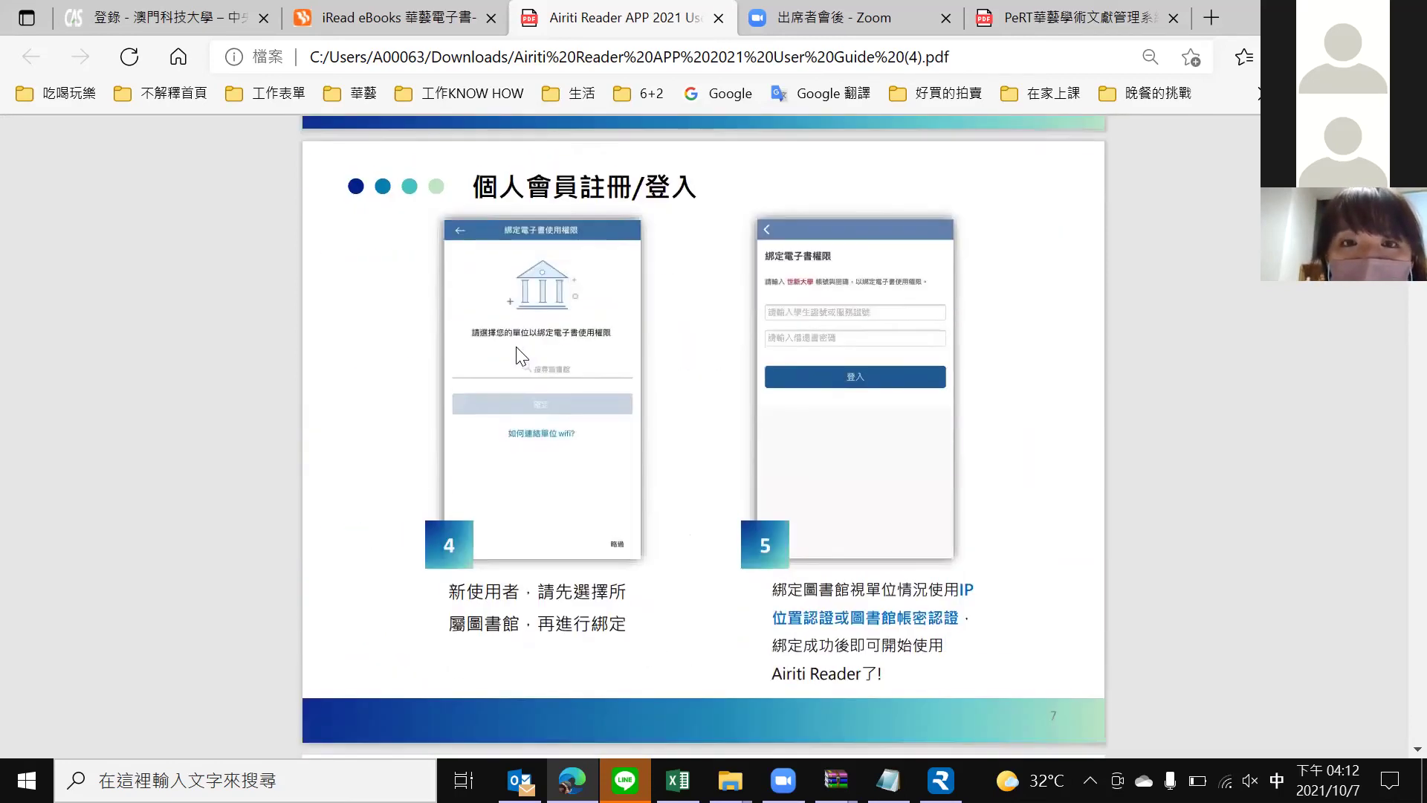
scroll(527, 349, "down", 3)
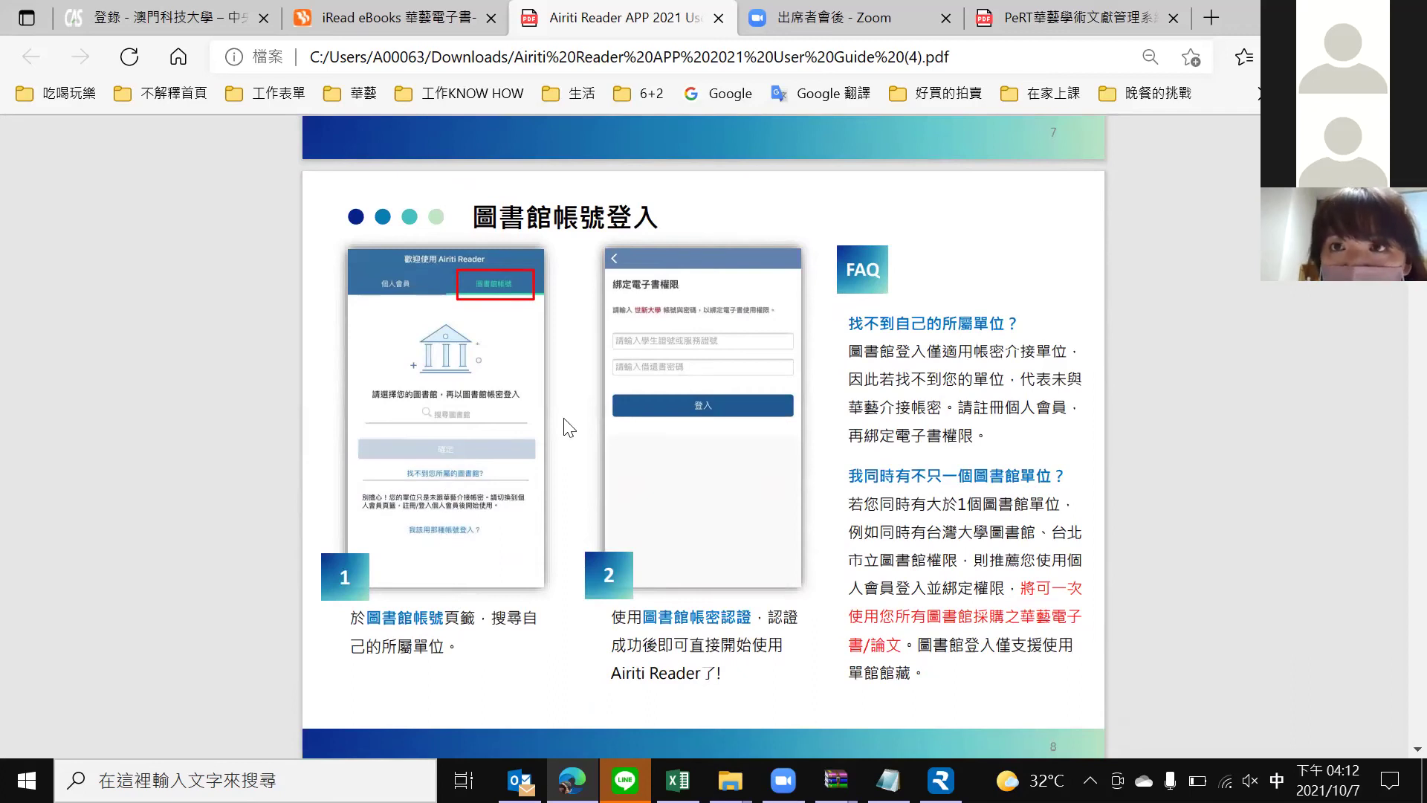
Return to the iRead eBooks home page and reopen the unit selection of the library account login.
left_click(429, 16)
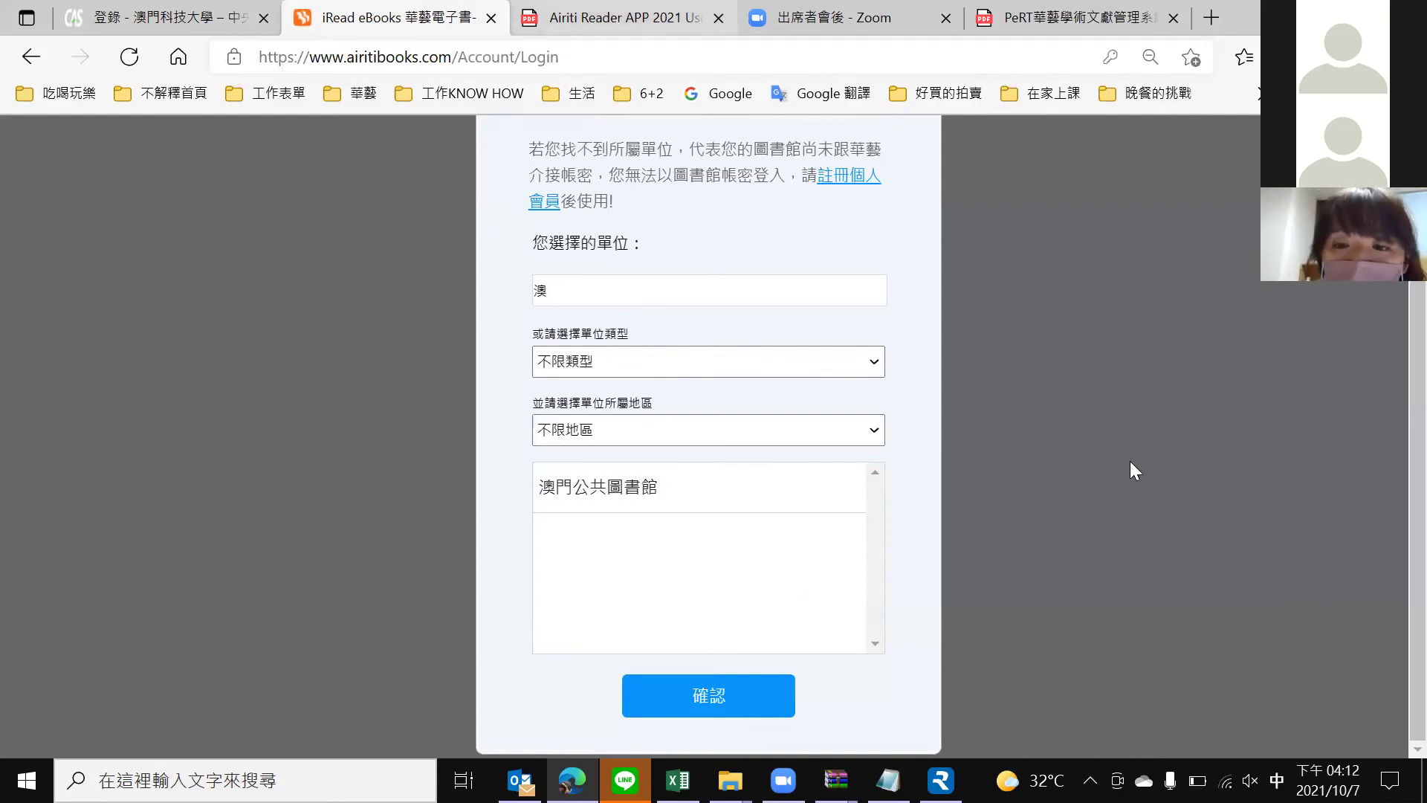
left_click(614, 22)
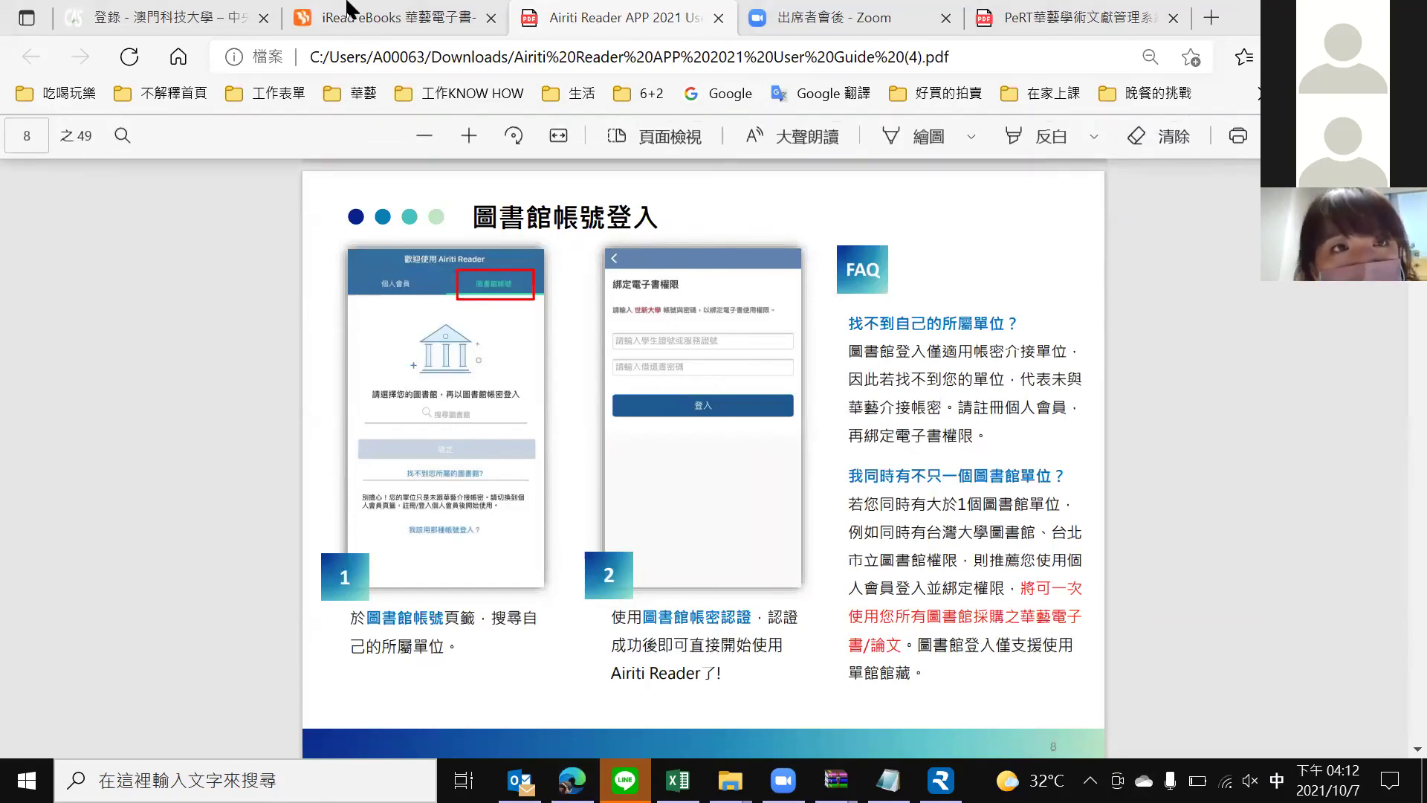
left_click(335, 16)
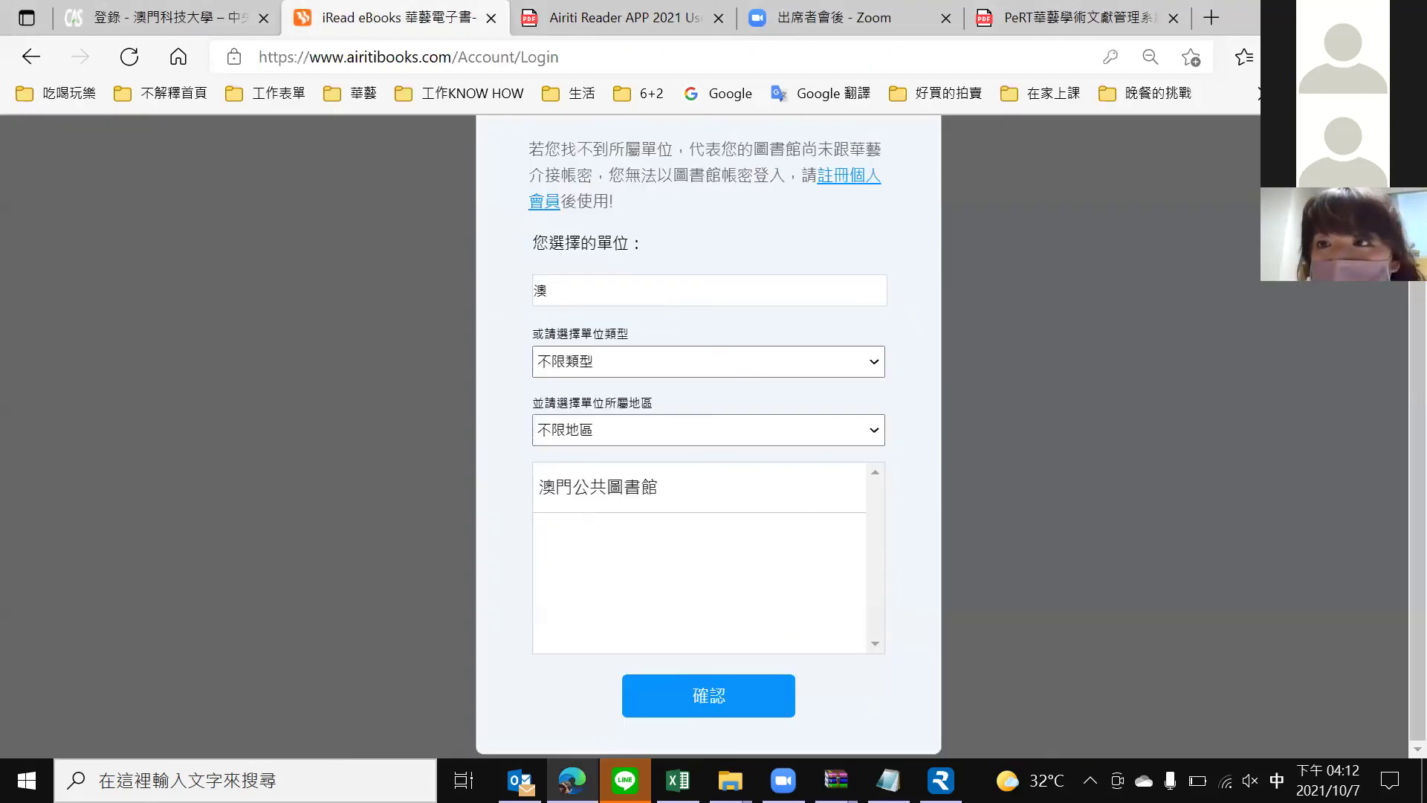
left_click(31, 57)
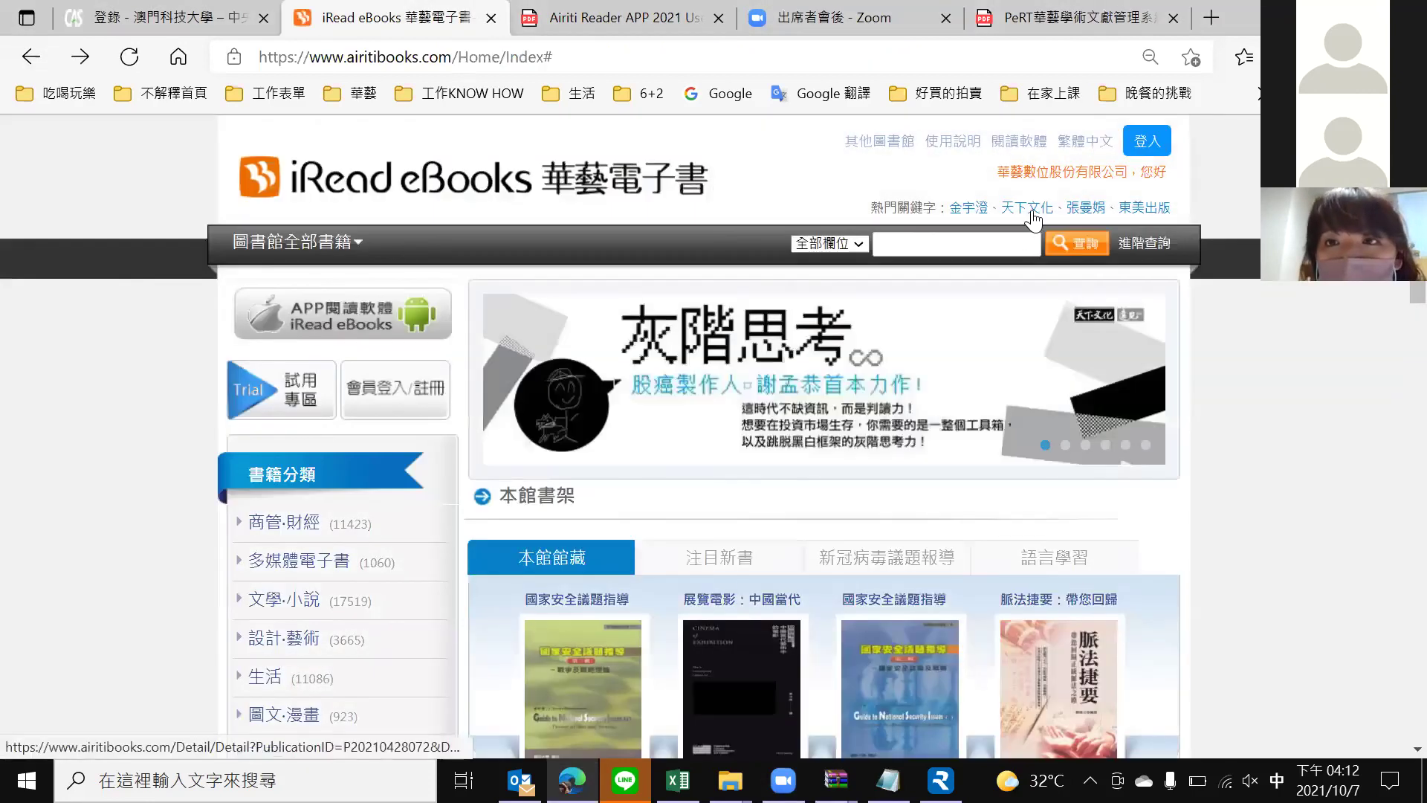
left_click(1149, 139)
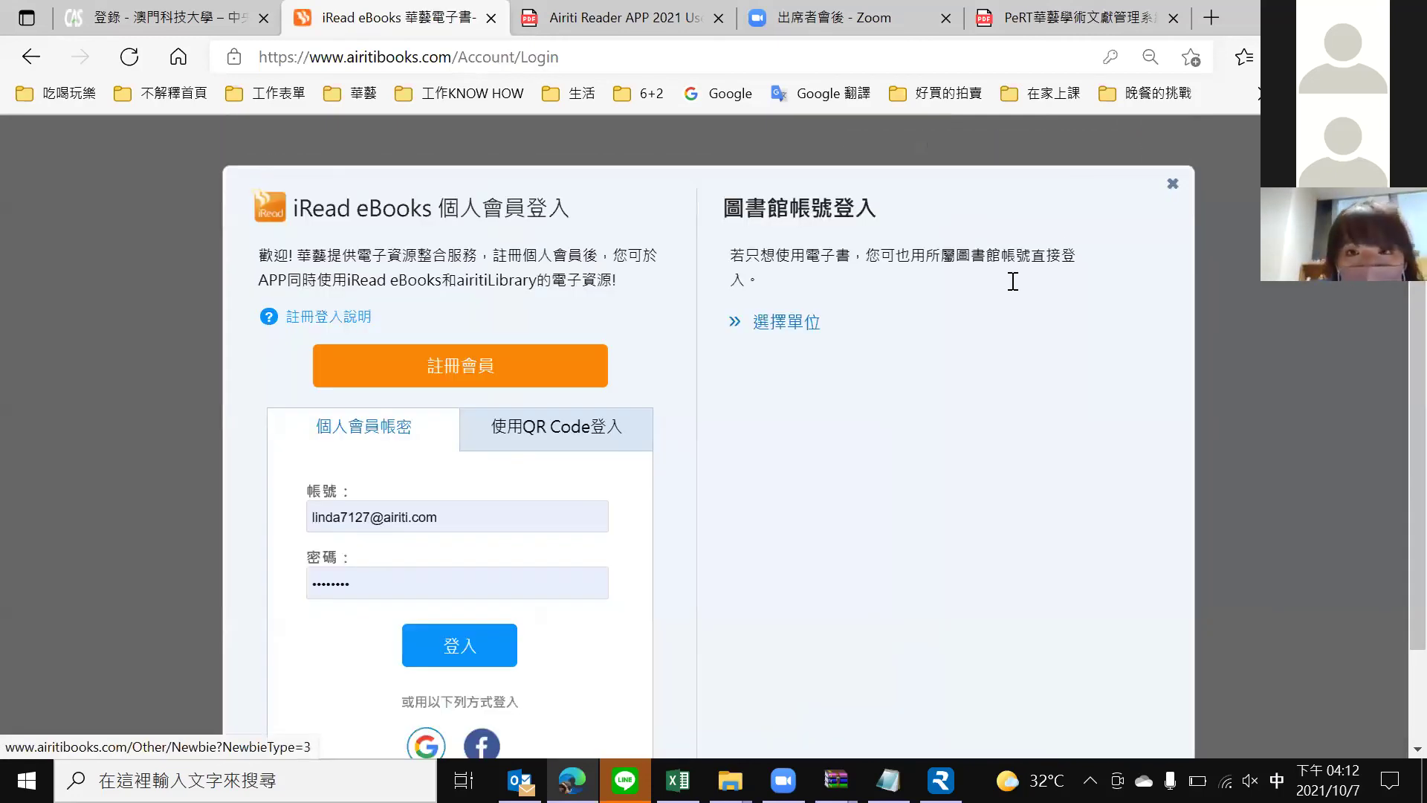
left_click(805, 324)
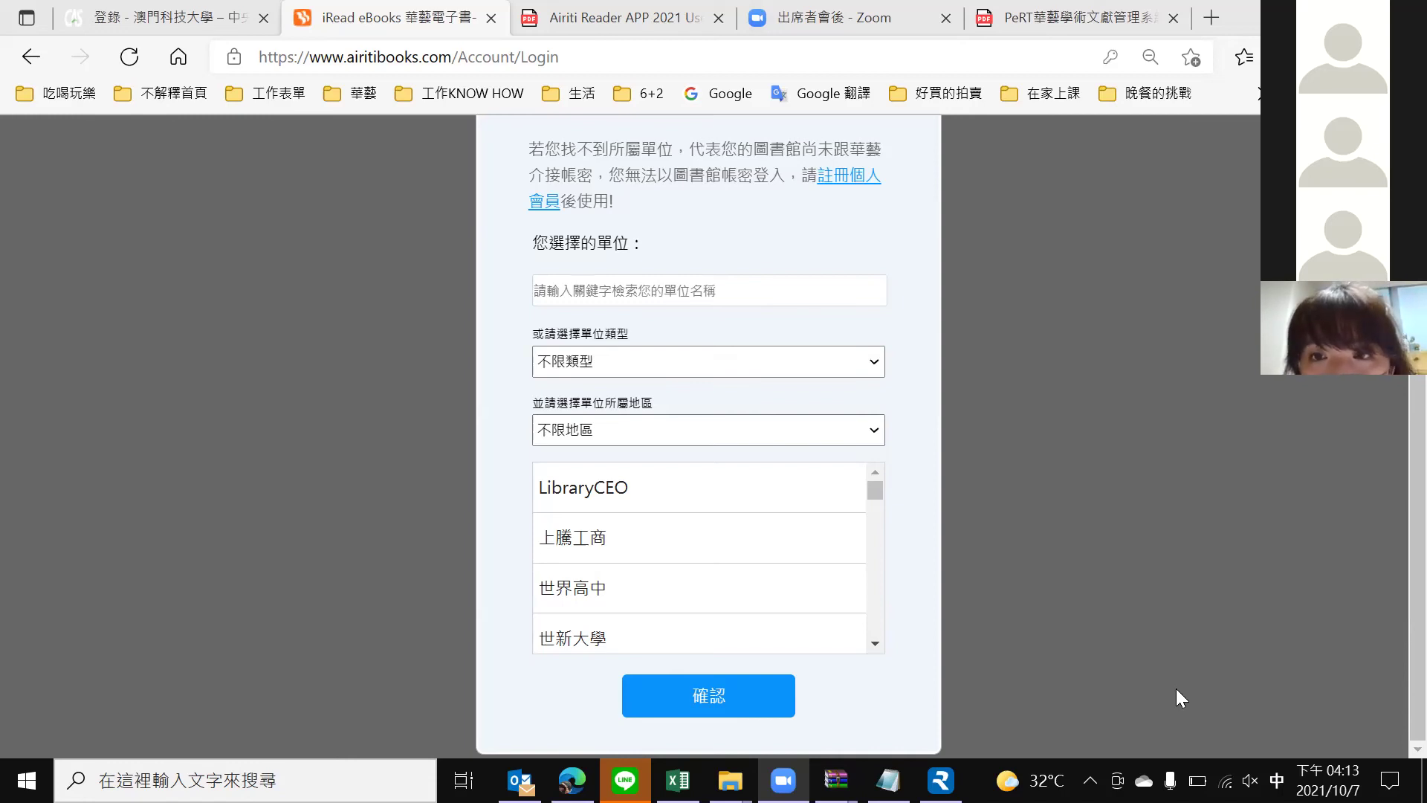
Open the image IMG_31D7D9B2EEF0-1.jpeg to examine its Step3 綁定電子書權限 unit list, and switch back to the iRead eBooks site.
key("ctrl+o")
left_click(1317, 538)
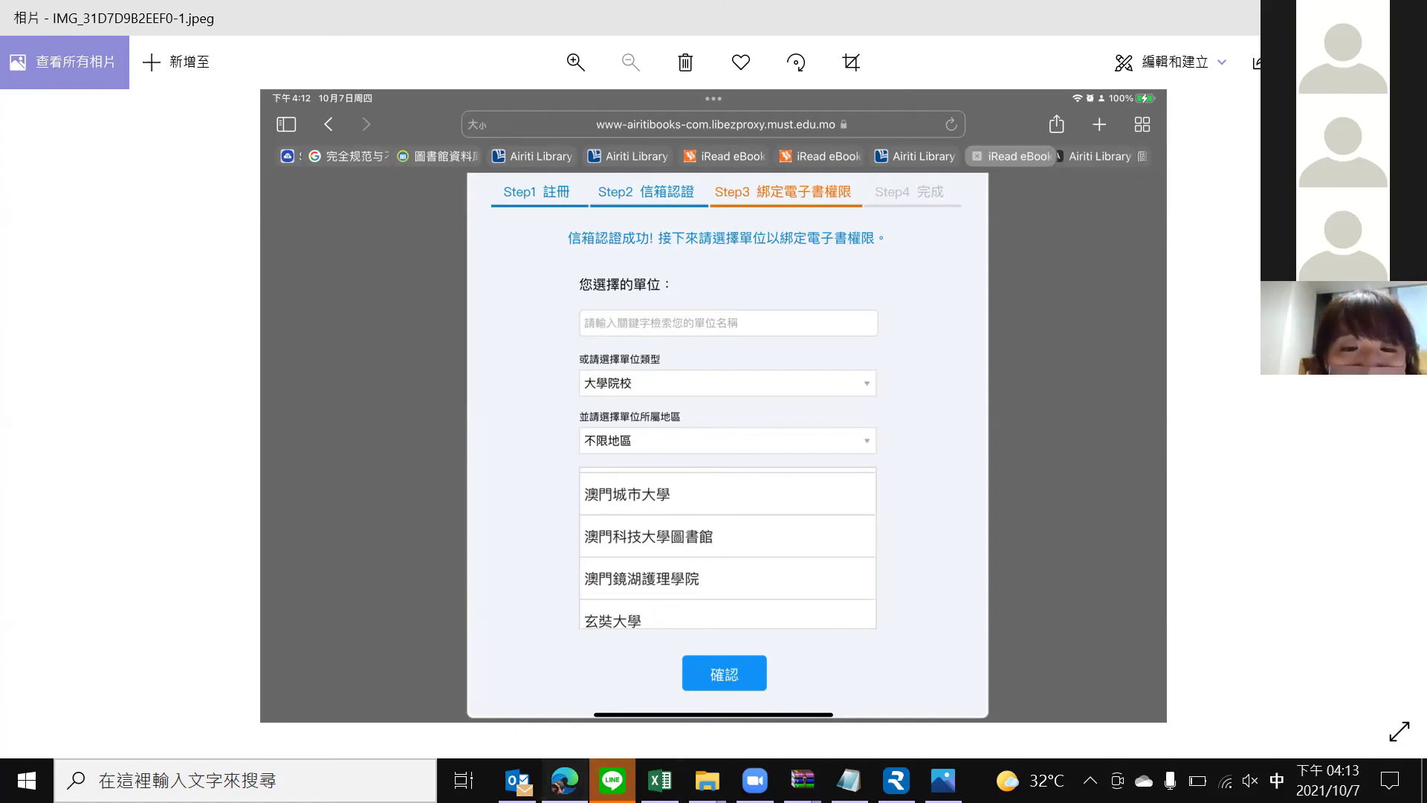
left_click(565, 780)
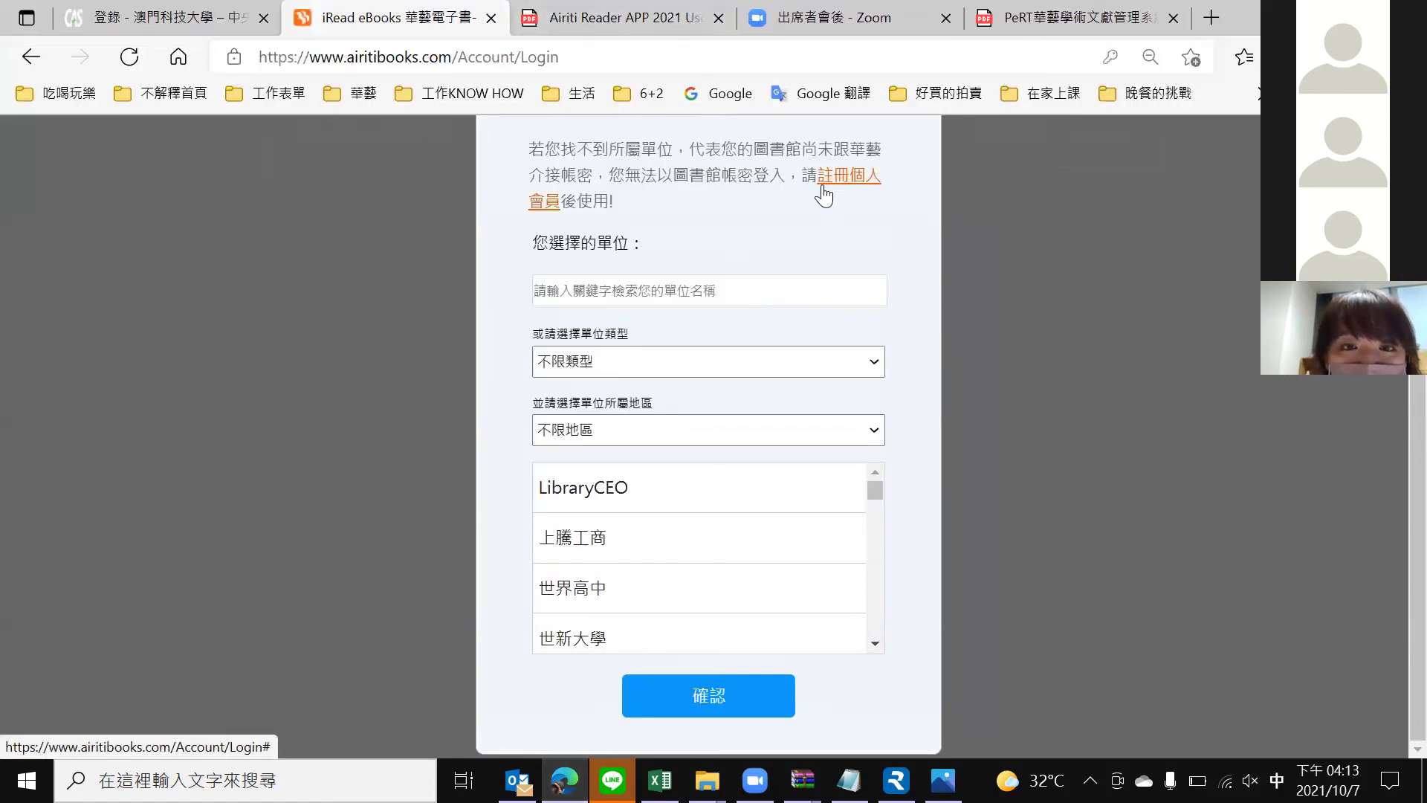
Open the personal member registration form, agree to the Airiti terms, and try to proceed past Step1 註冊.
left_click(30, 56)
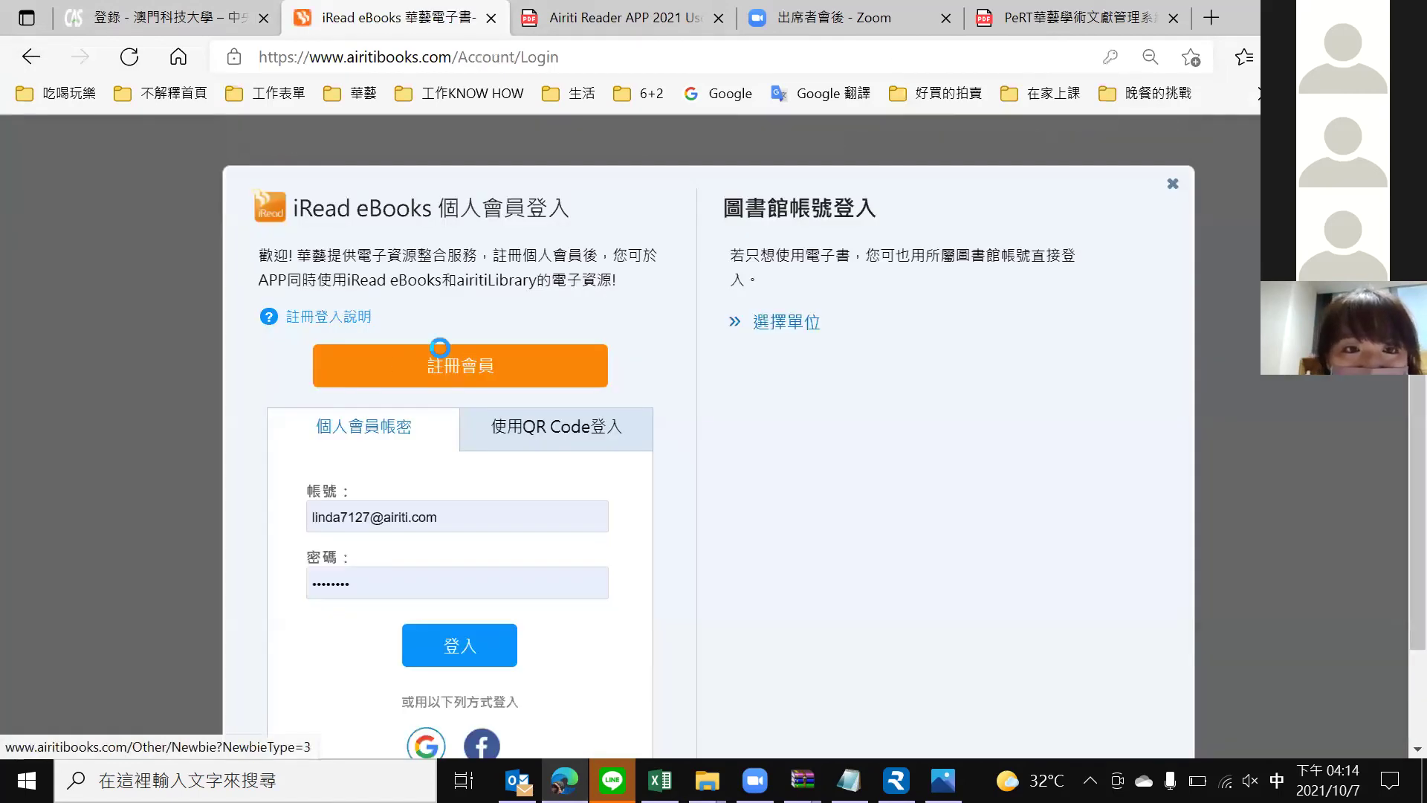
left_click(439, 349)
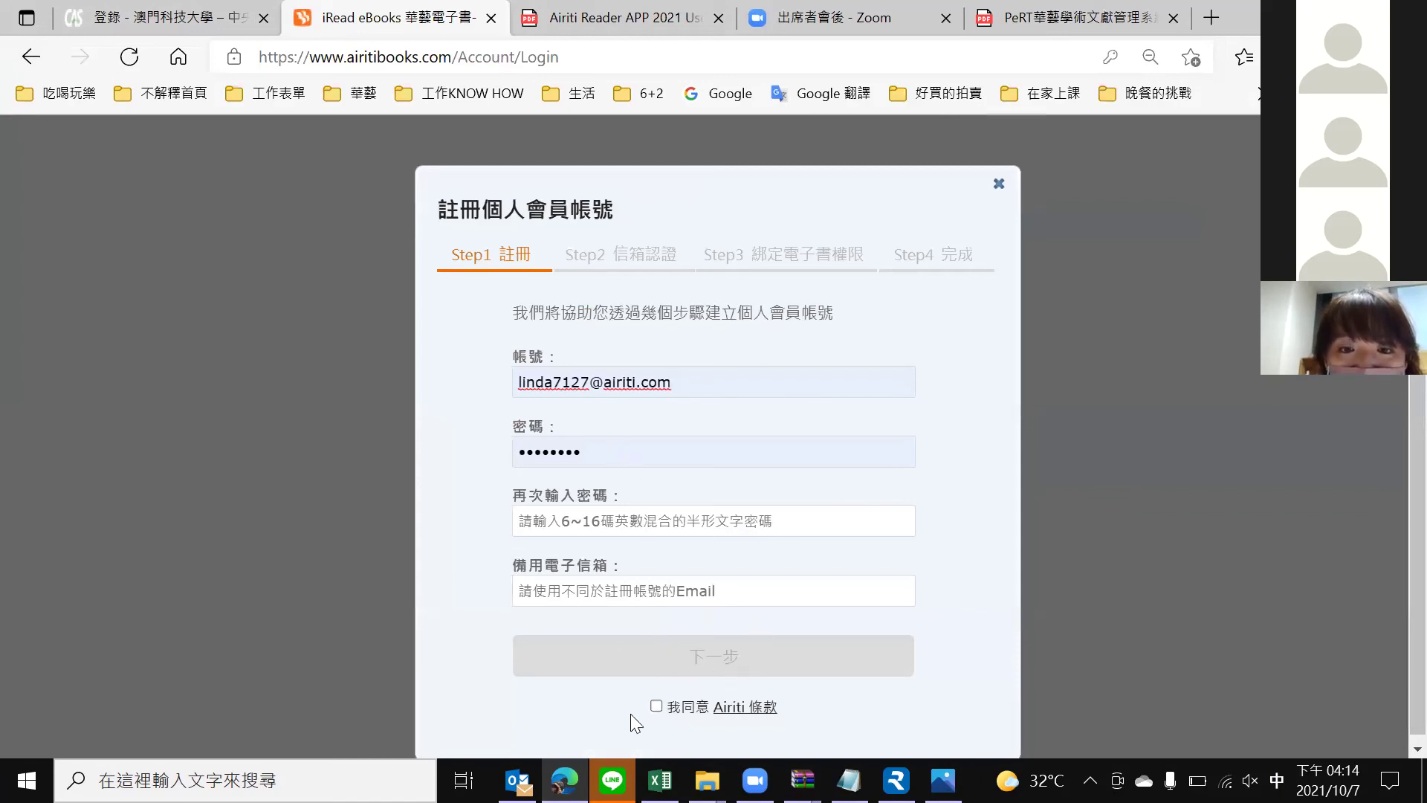
left_click(655, 704)
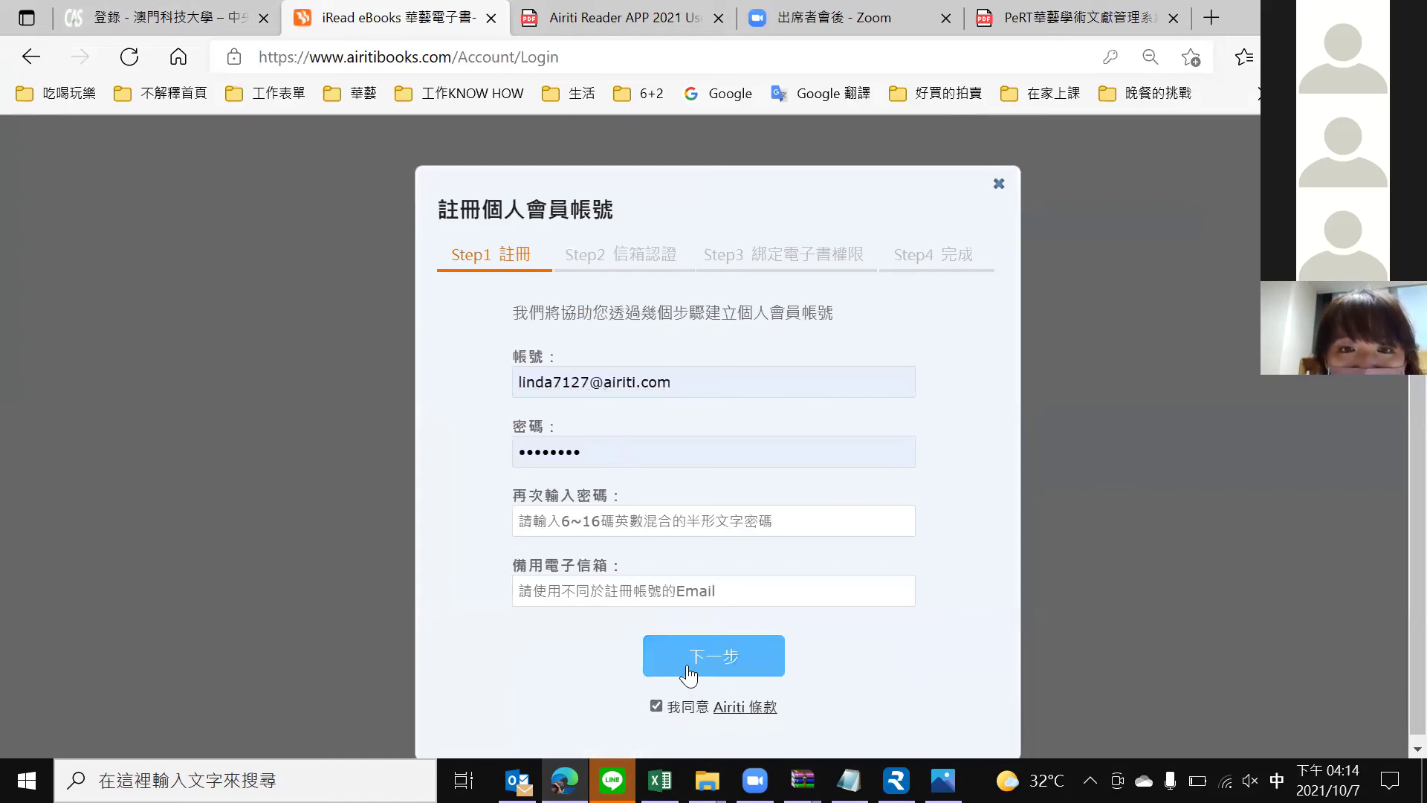
left_click(697, 668)
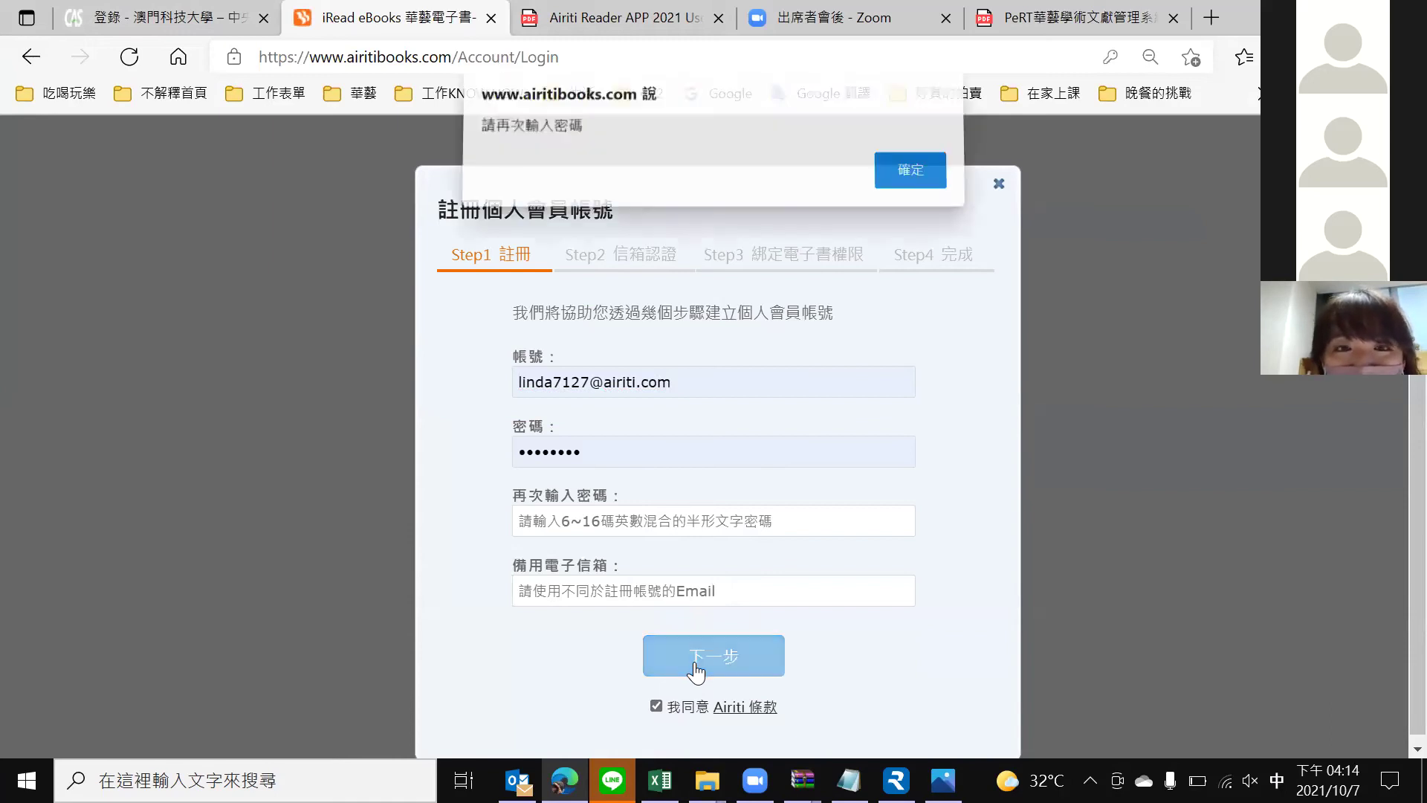
left_click(904, 181)
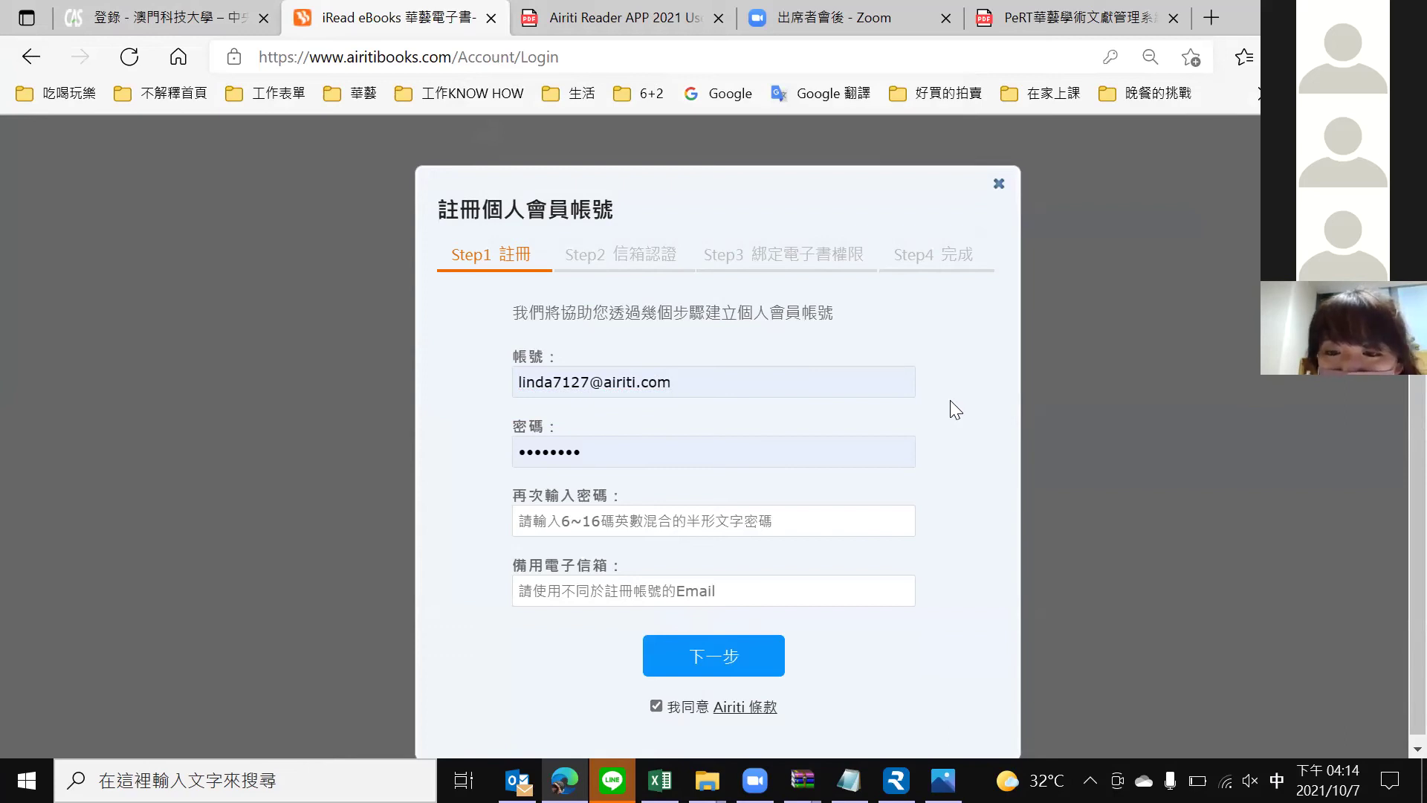
Switch to the Photos app to examine the captured unit selection page again.
key("alt+Tab")
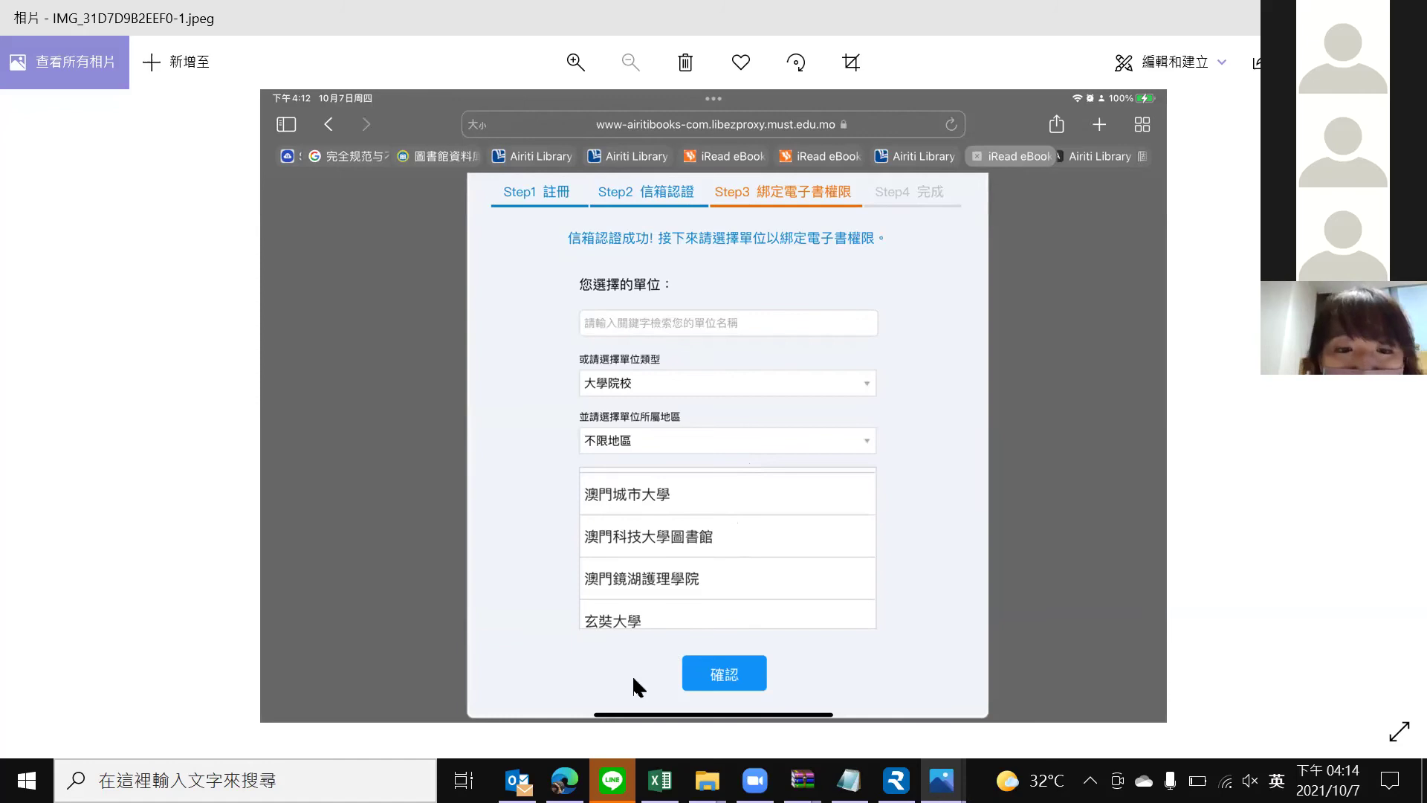
Switch to the iRead eBooks site, leave the member registration form, and reopen the unit selection of the library account login.
left_click(565, 780)
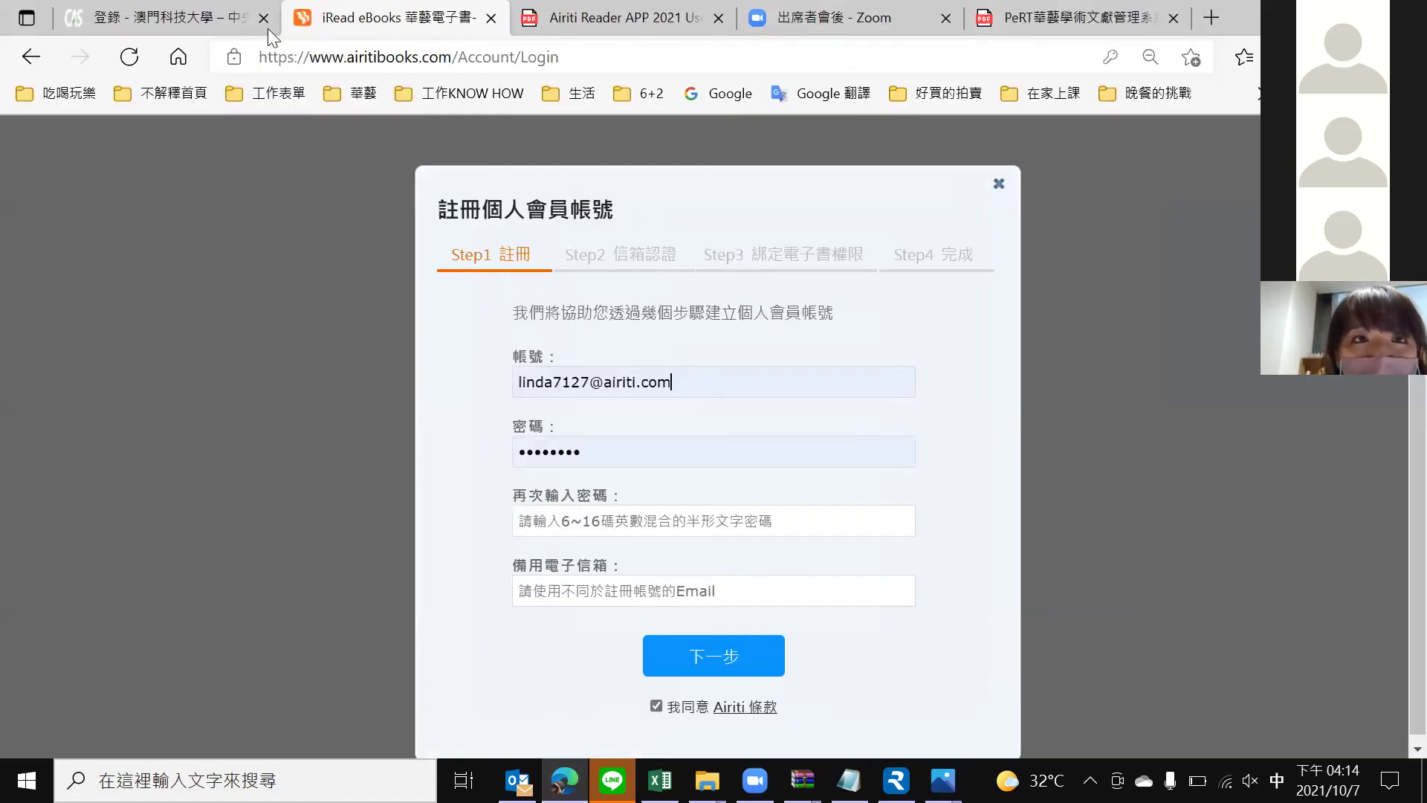
left_click(31, 57)
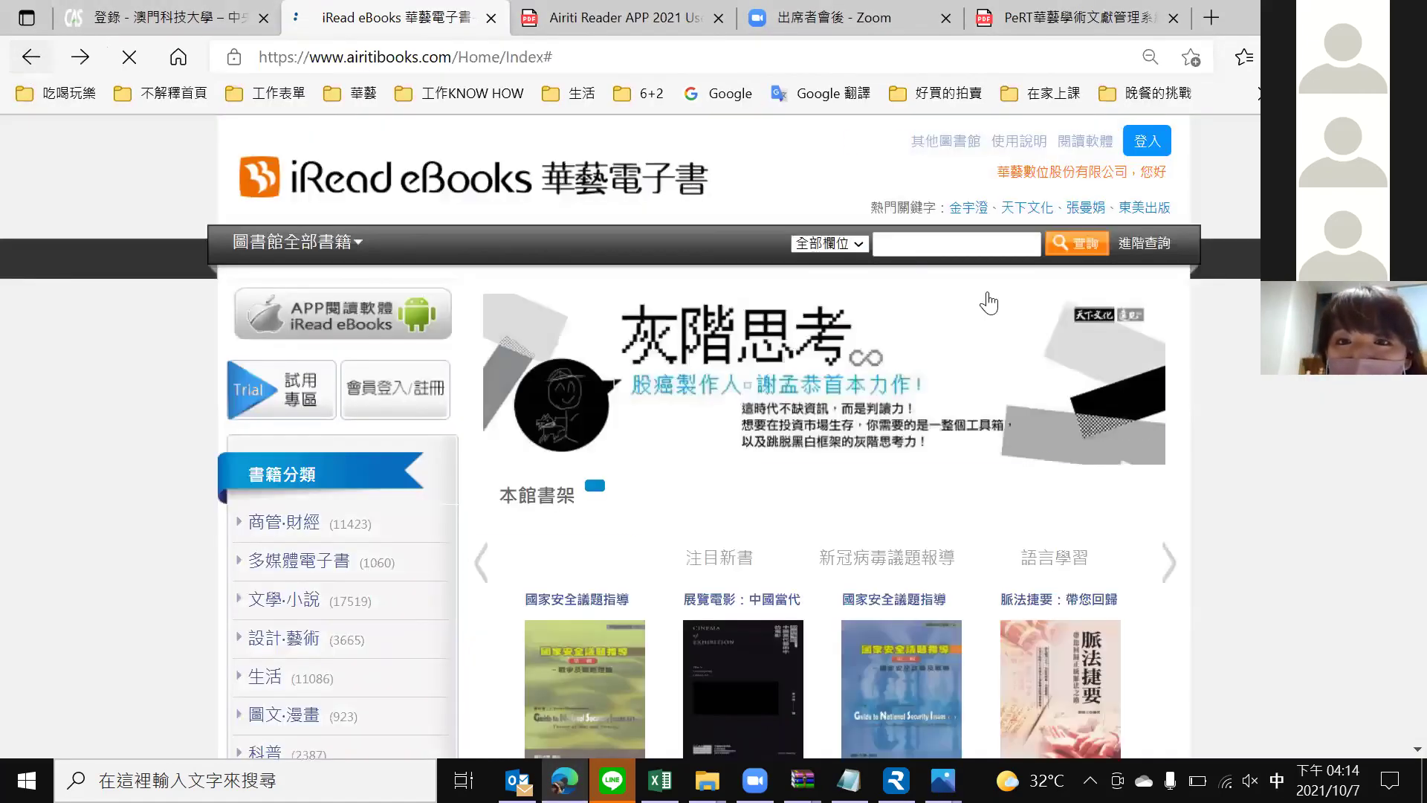
left_click(1144, 142)
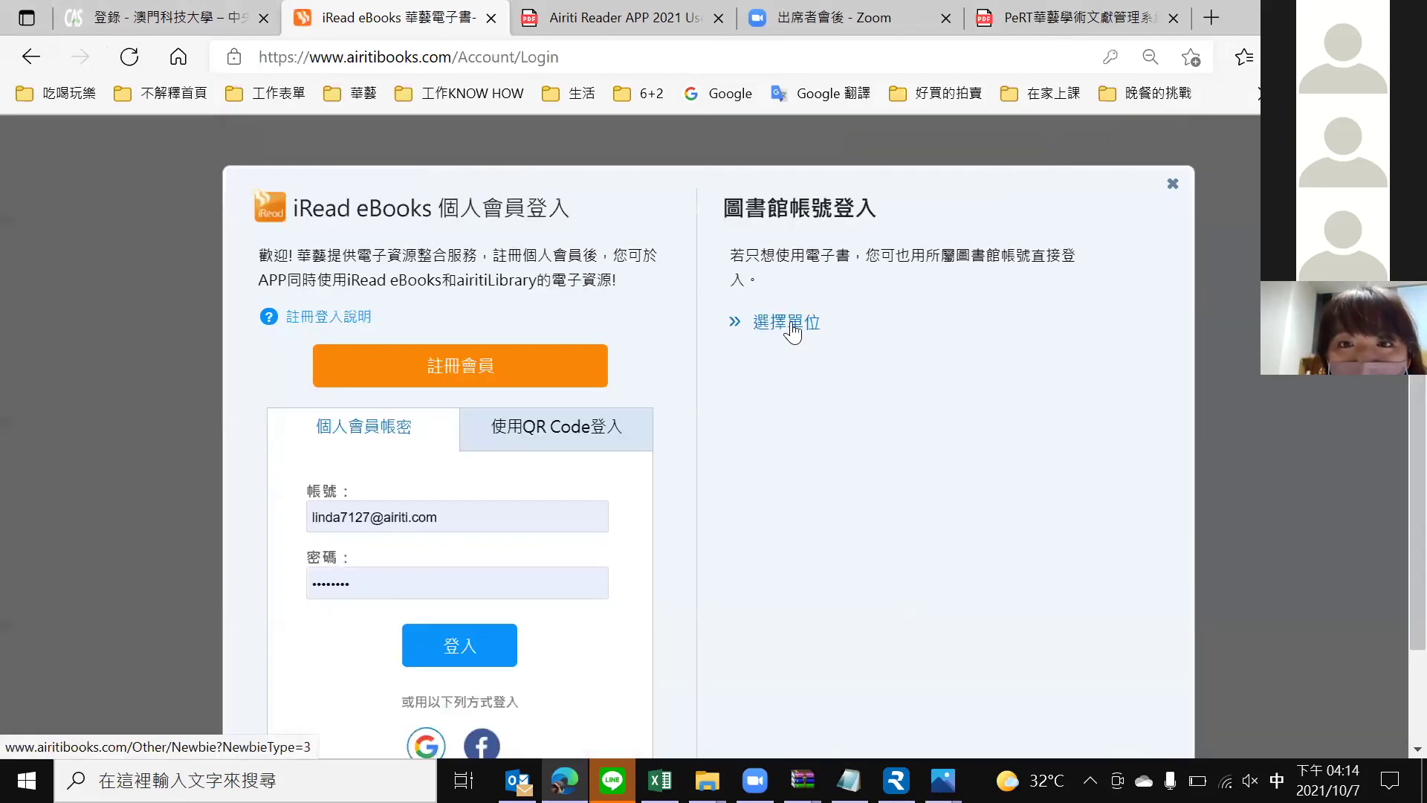
left_click(791, 324)
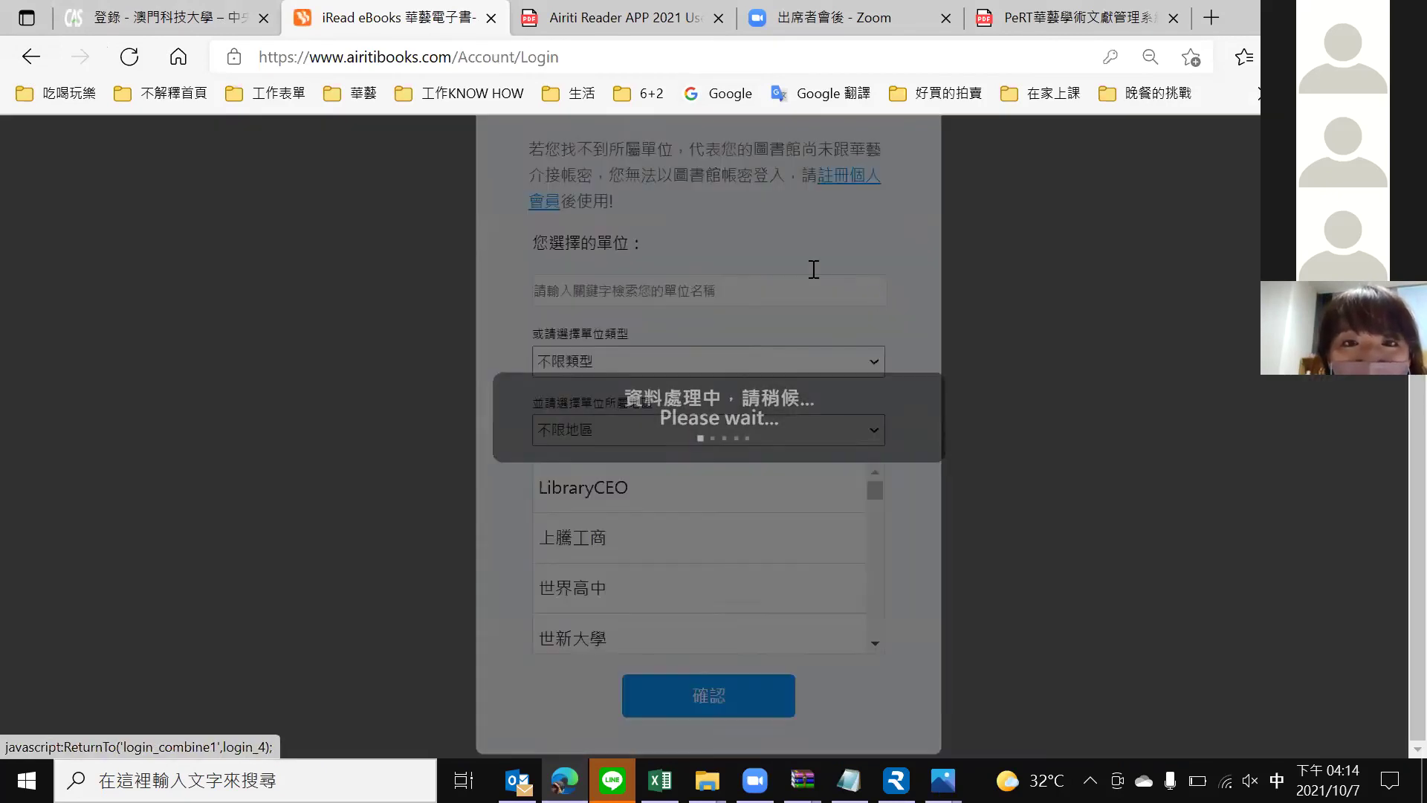
Select 中華科技大學 as the unit, open its library account login form, and go back to the home page.
scroll(654, 520, "down", 3)
scroll(658, 540, "down", 5)
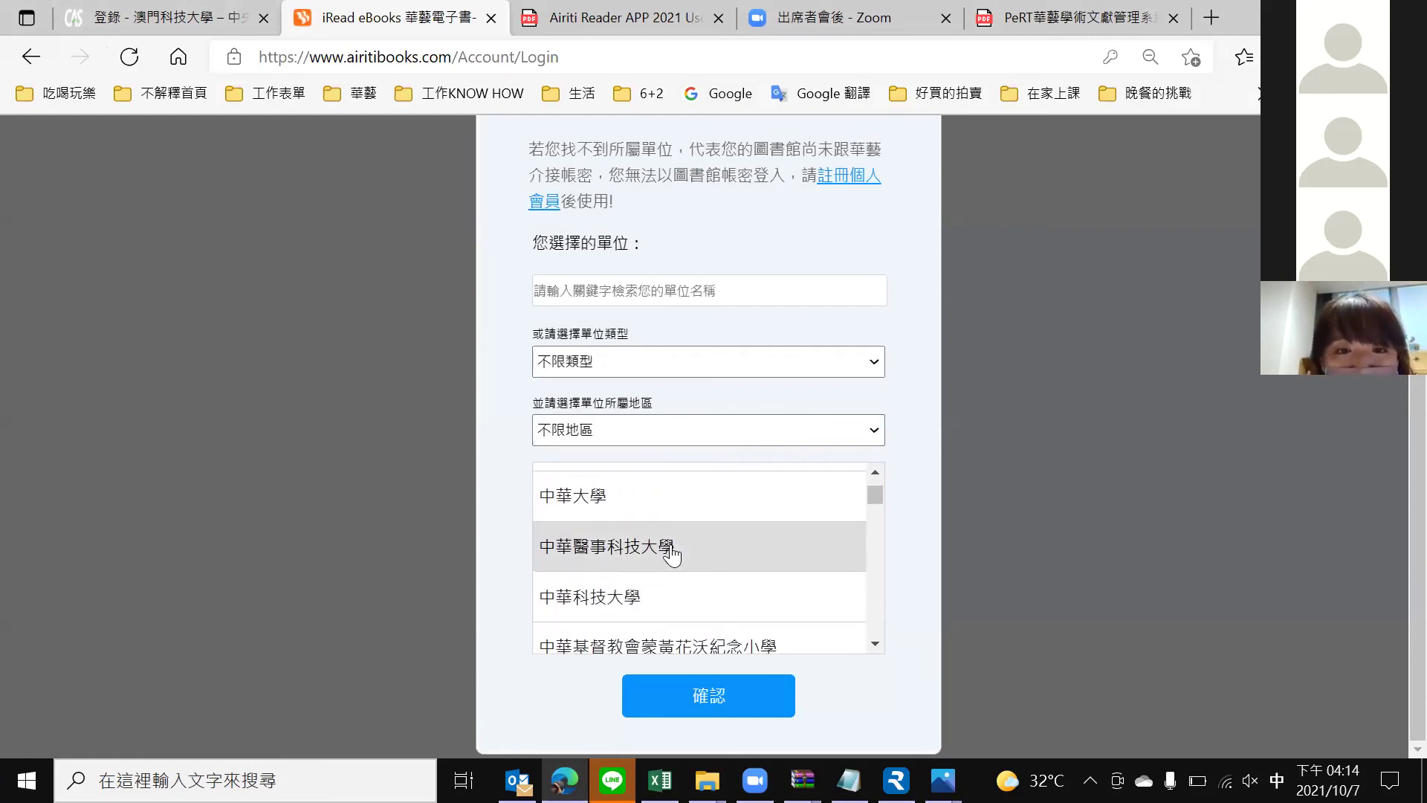
scroll(673, 554, "down", 1)
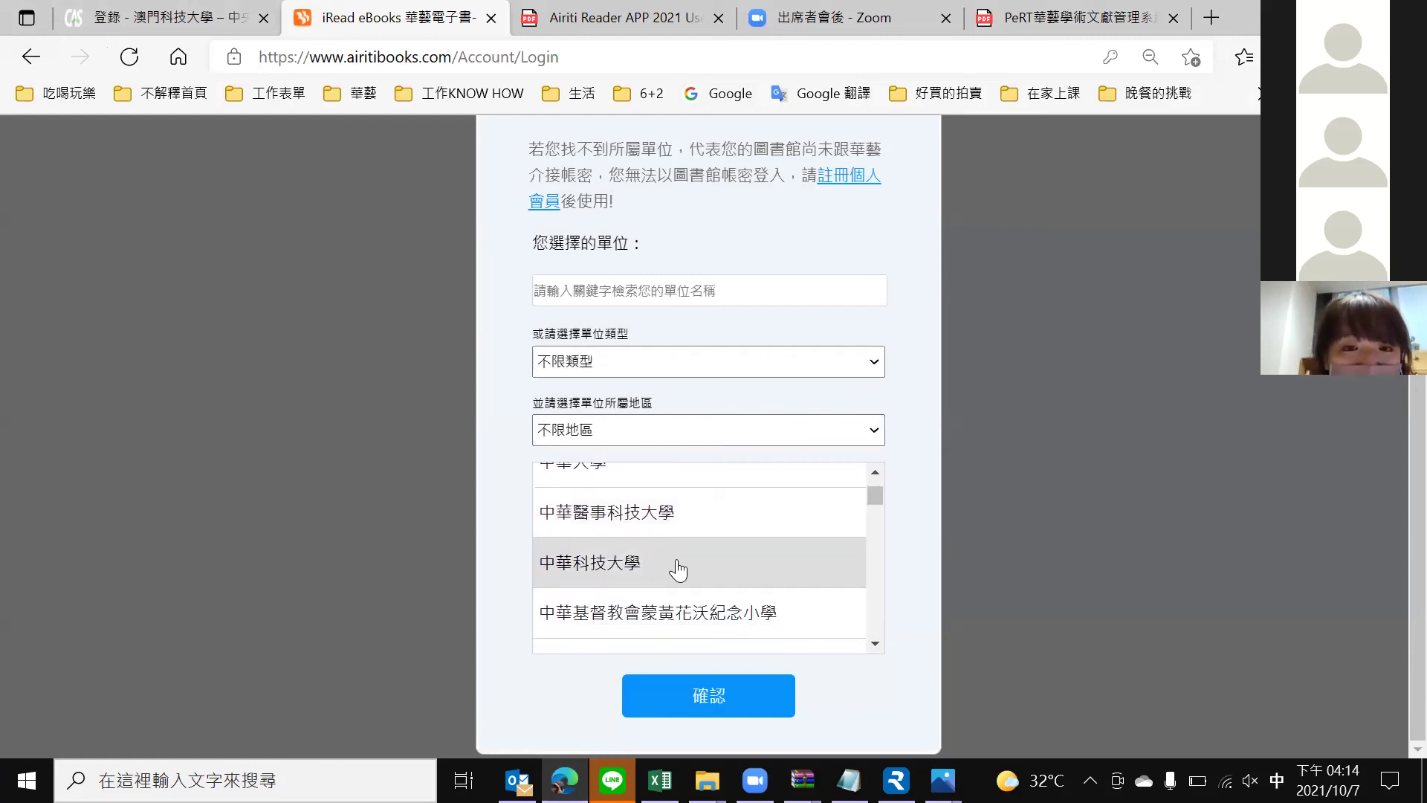
left_click(678, 569)
left_click(725, 702)
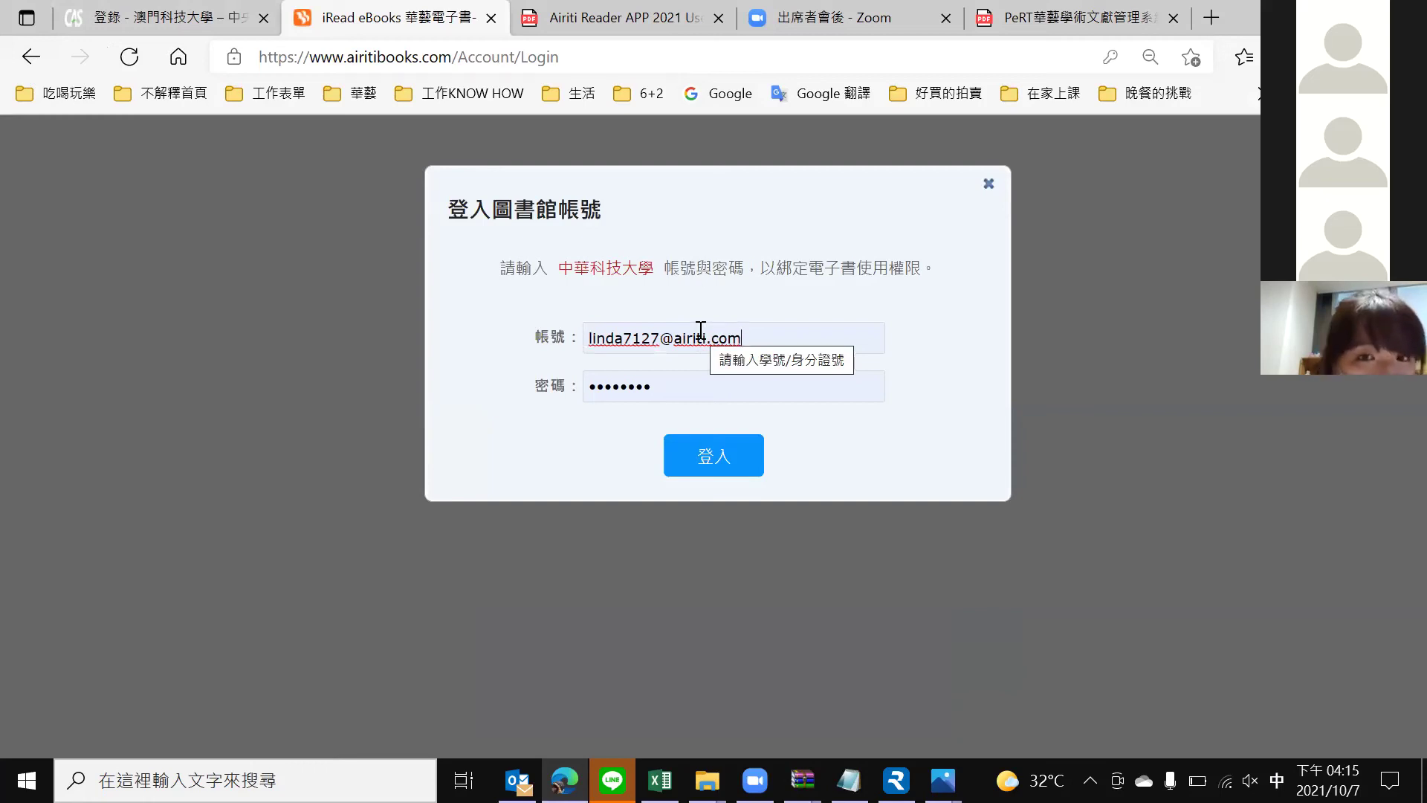
left_click(30, 58)
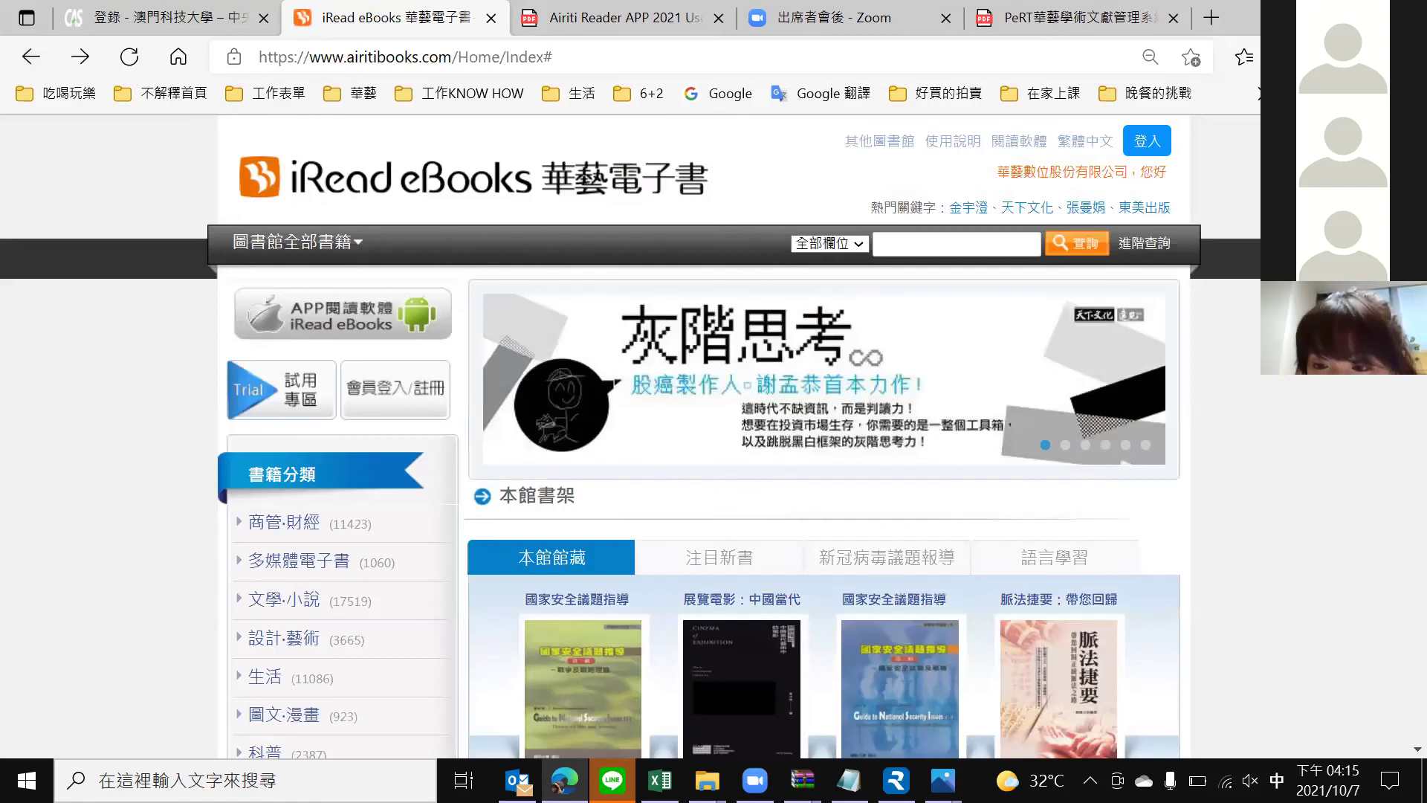
Switch to the Photos app and save the received phone screenshots to the desktop, including 95a92f5d72e00dc02d7fdd4557f8f15.
key("alt+Tab")
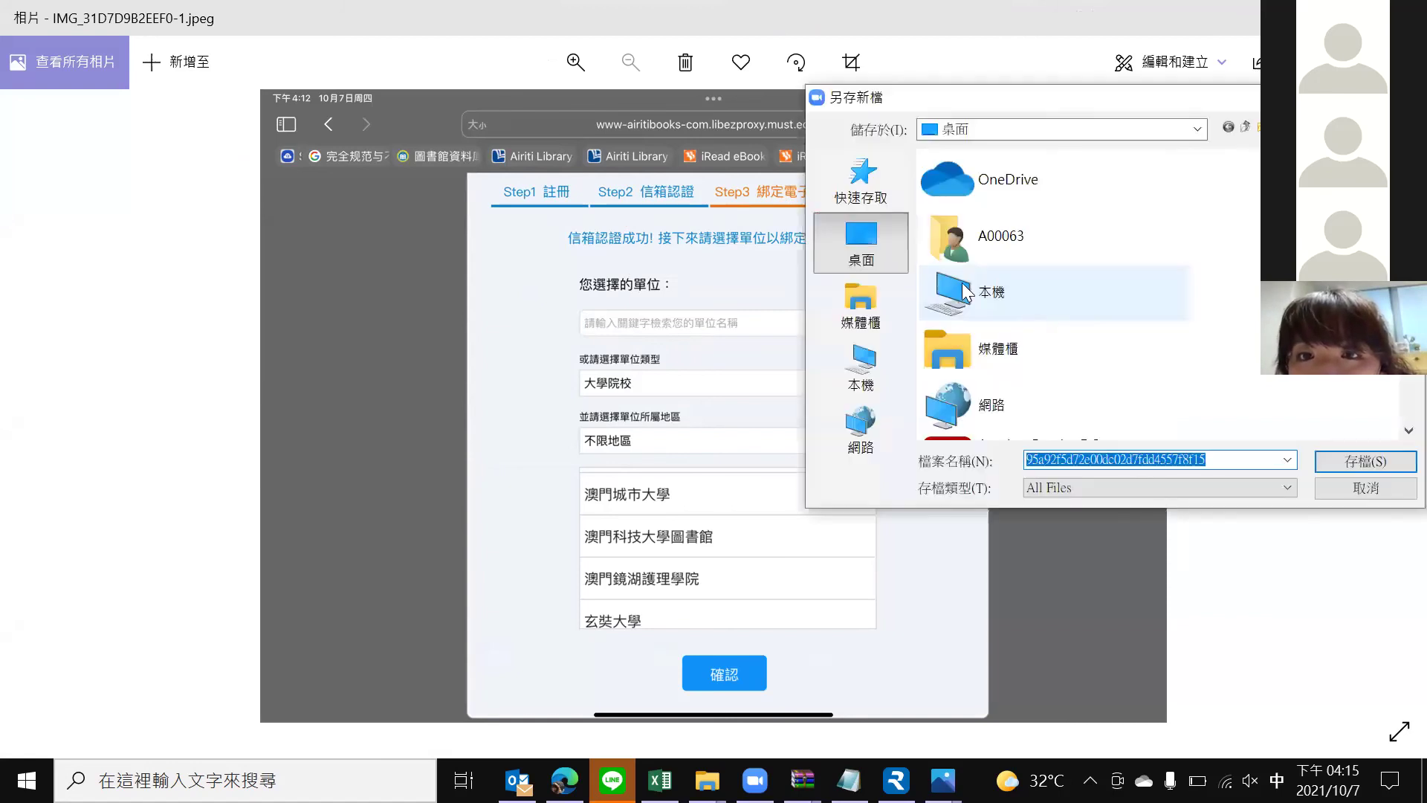
left_click(1360, 461)
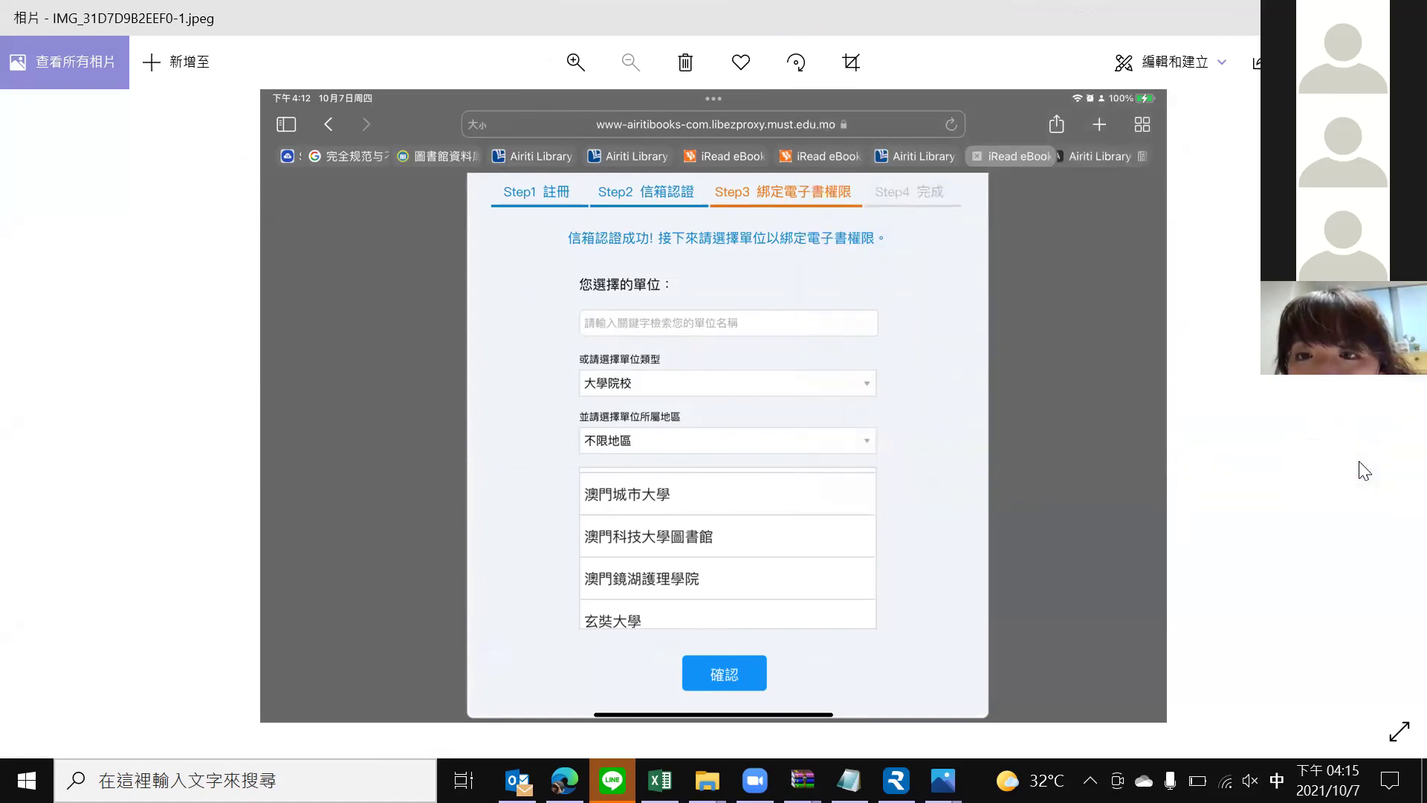
left_click(1356, 460)
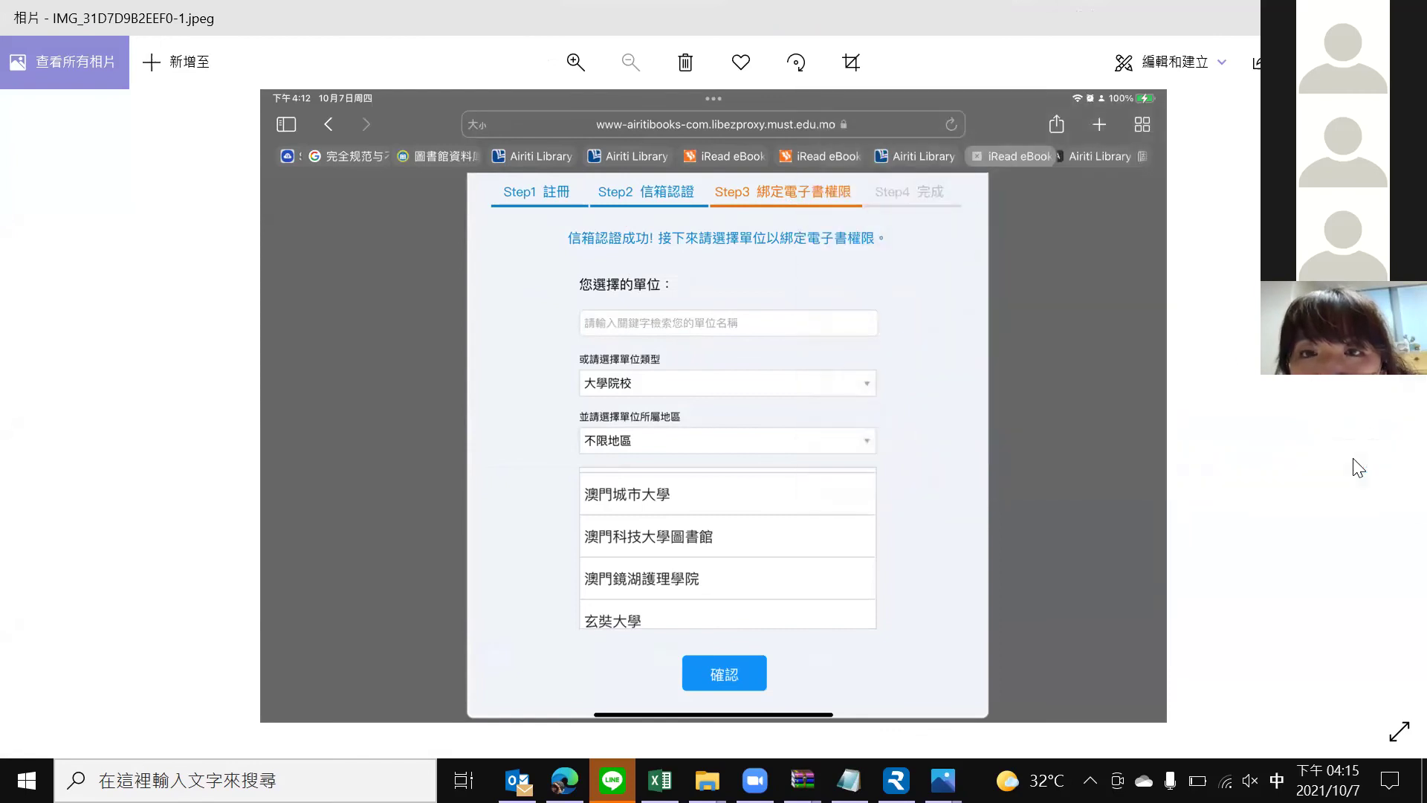
View the saved phone screenshots of the 綁定電子書使用權限 page and the unit search for 澳, and return to the former.
key("Right")
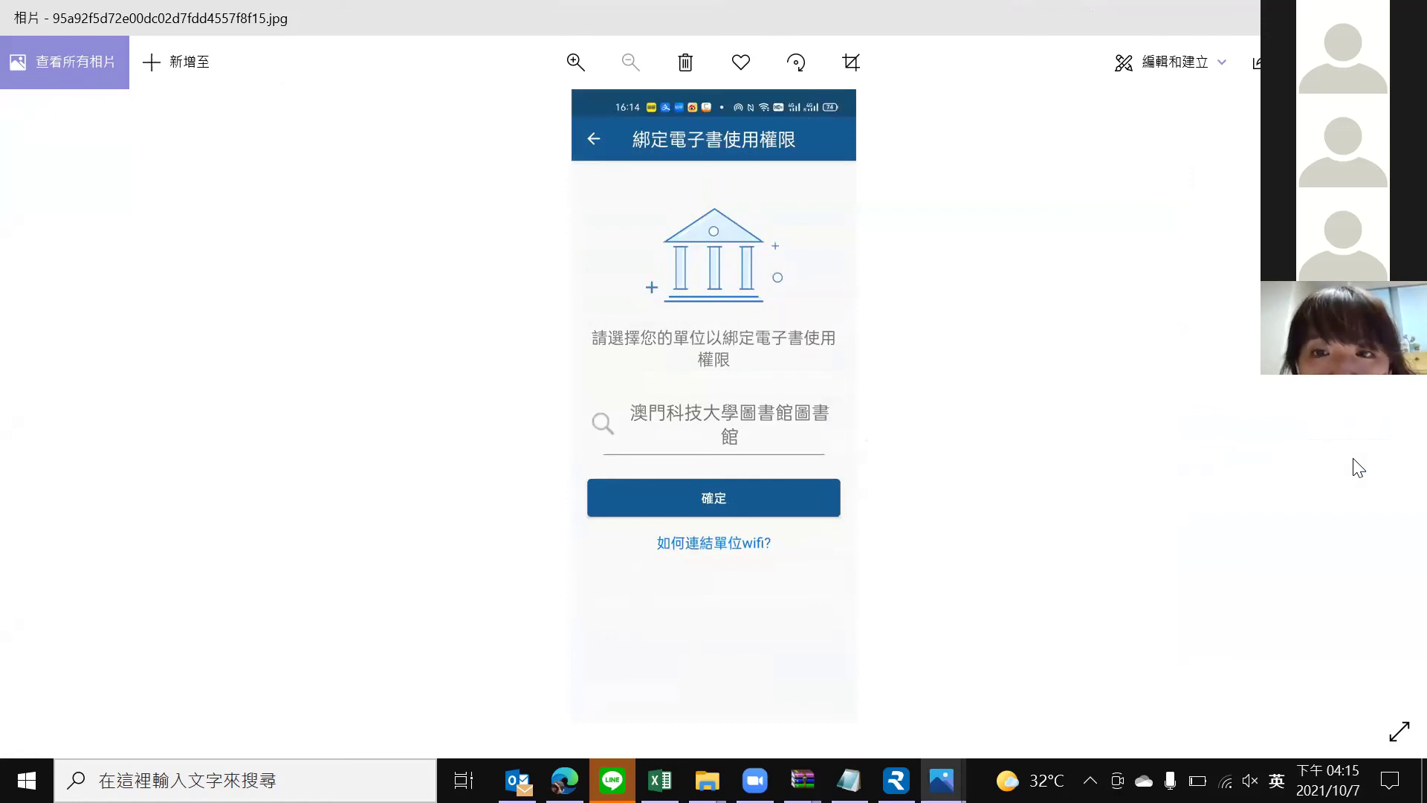
key("Right")
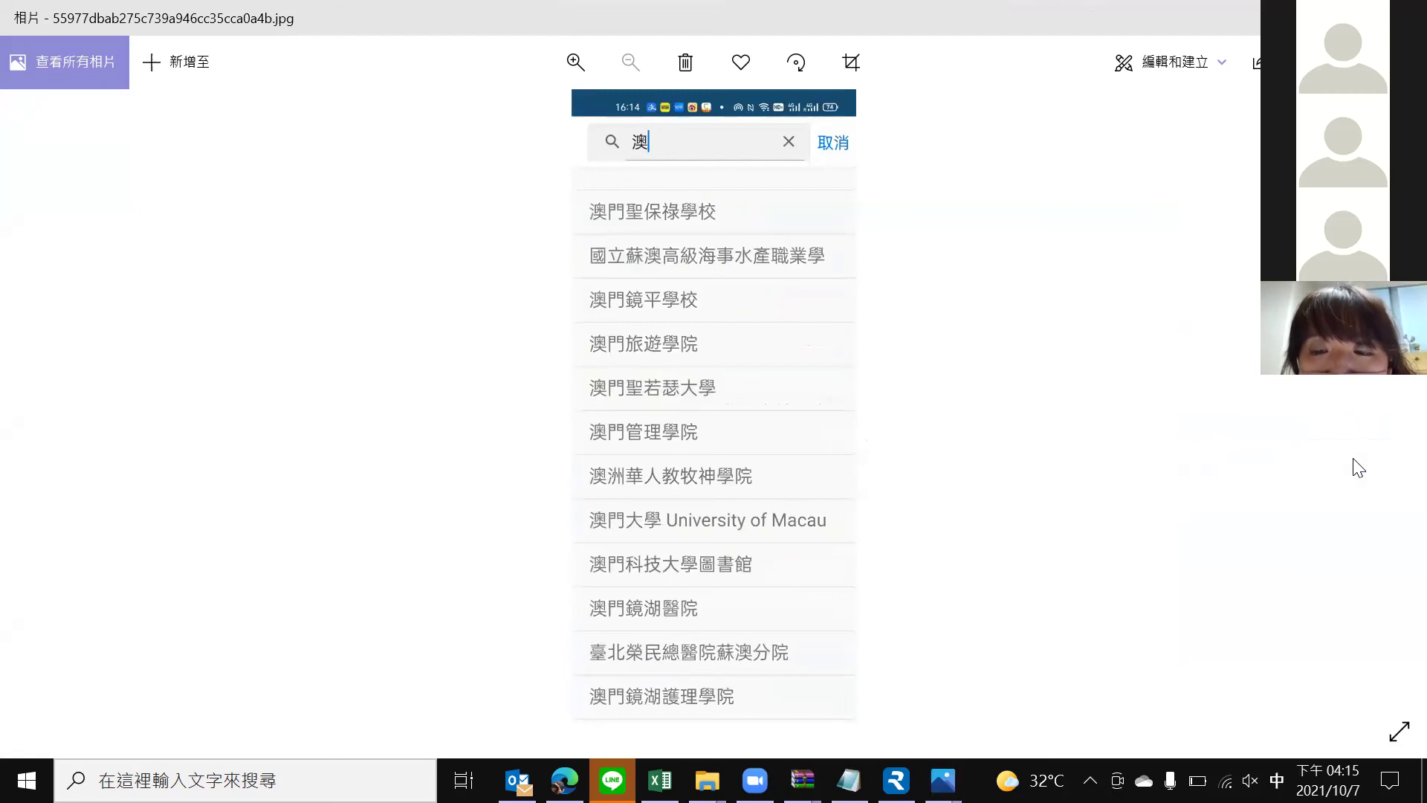
left_click(750, 416)
key("Left")
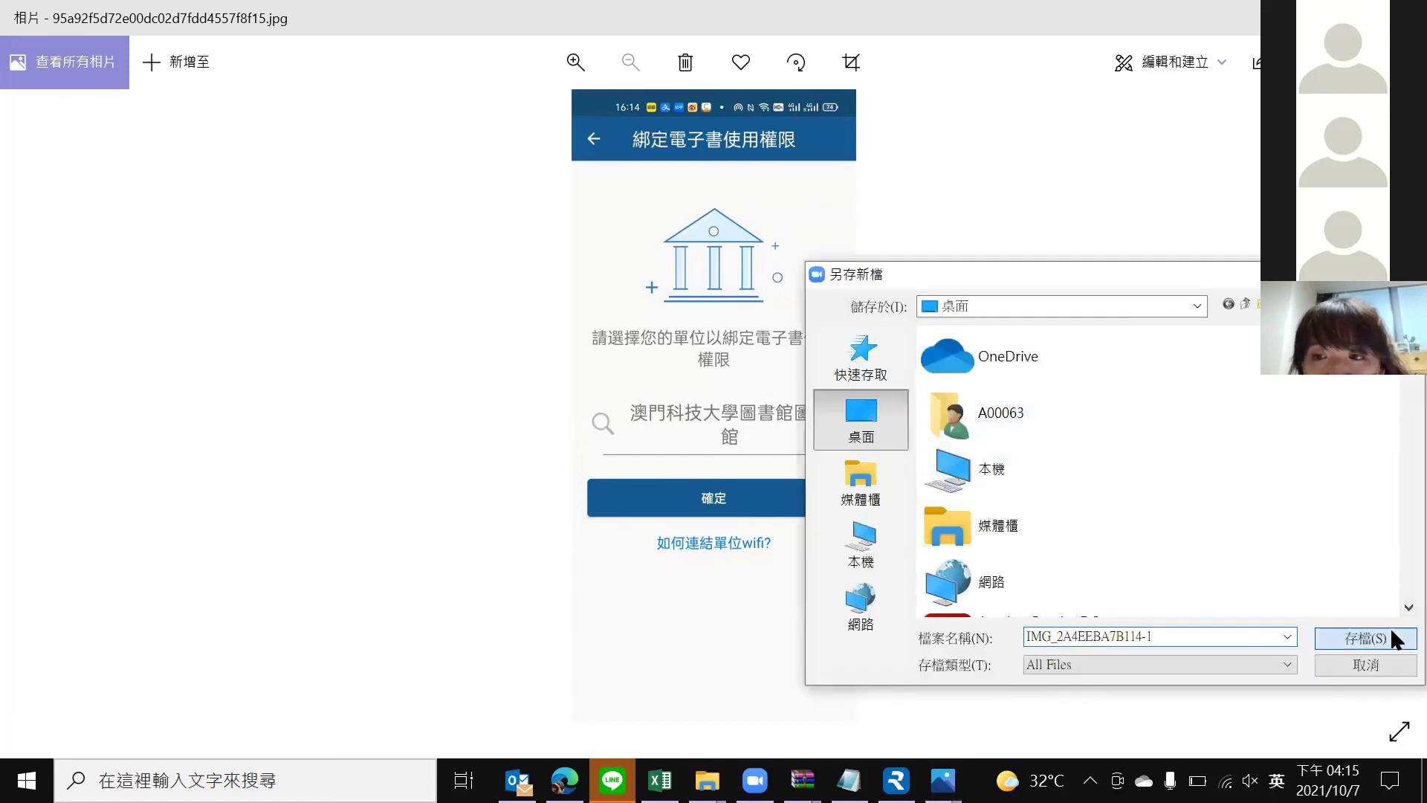
Save IMG_2A4EEBA7B114-1 and another received screenshot to the desktop, and compare their login forms for binding e-book access.
left_click(1395, 630)
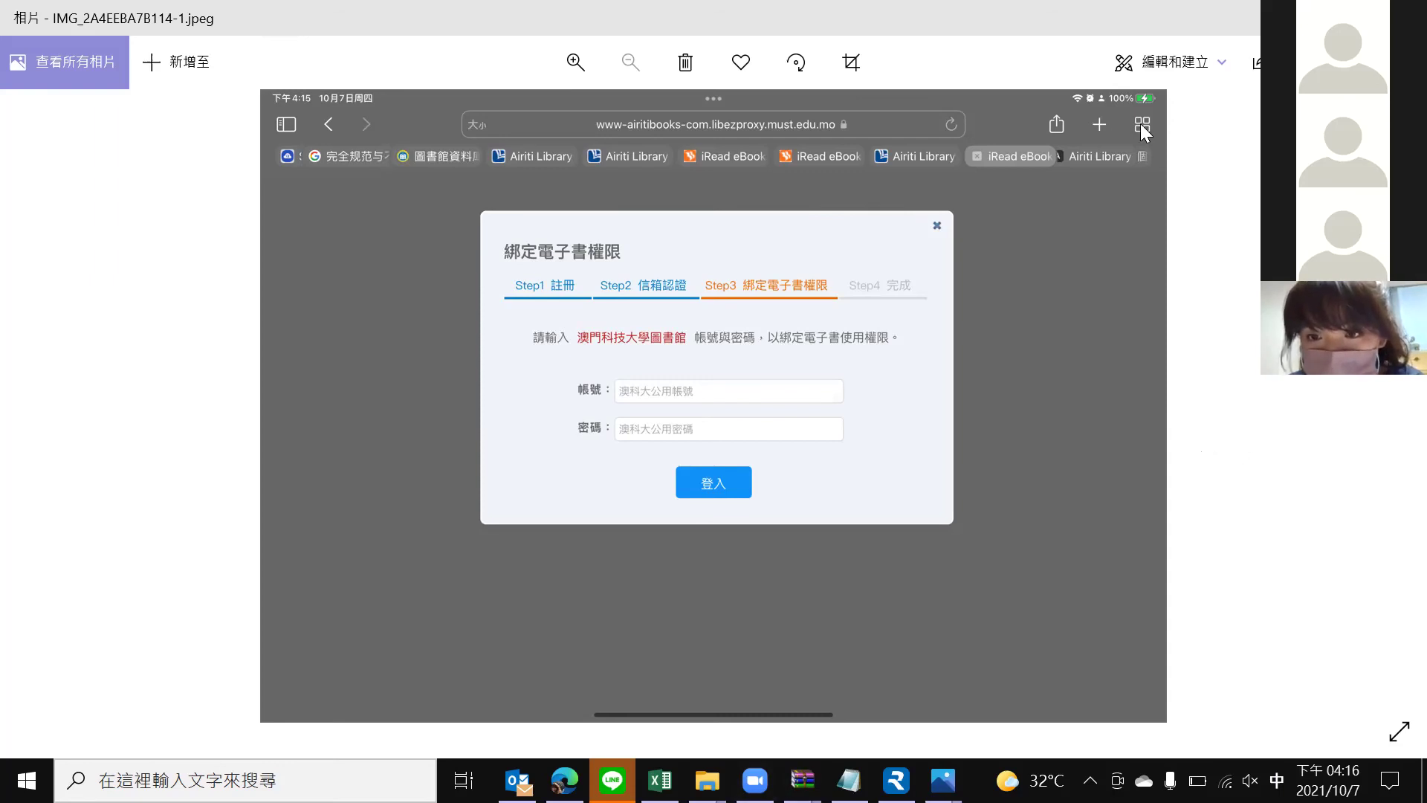
key("ctrl+s")
left_click(1373, 517)
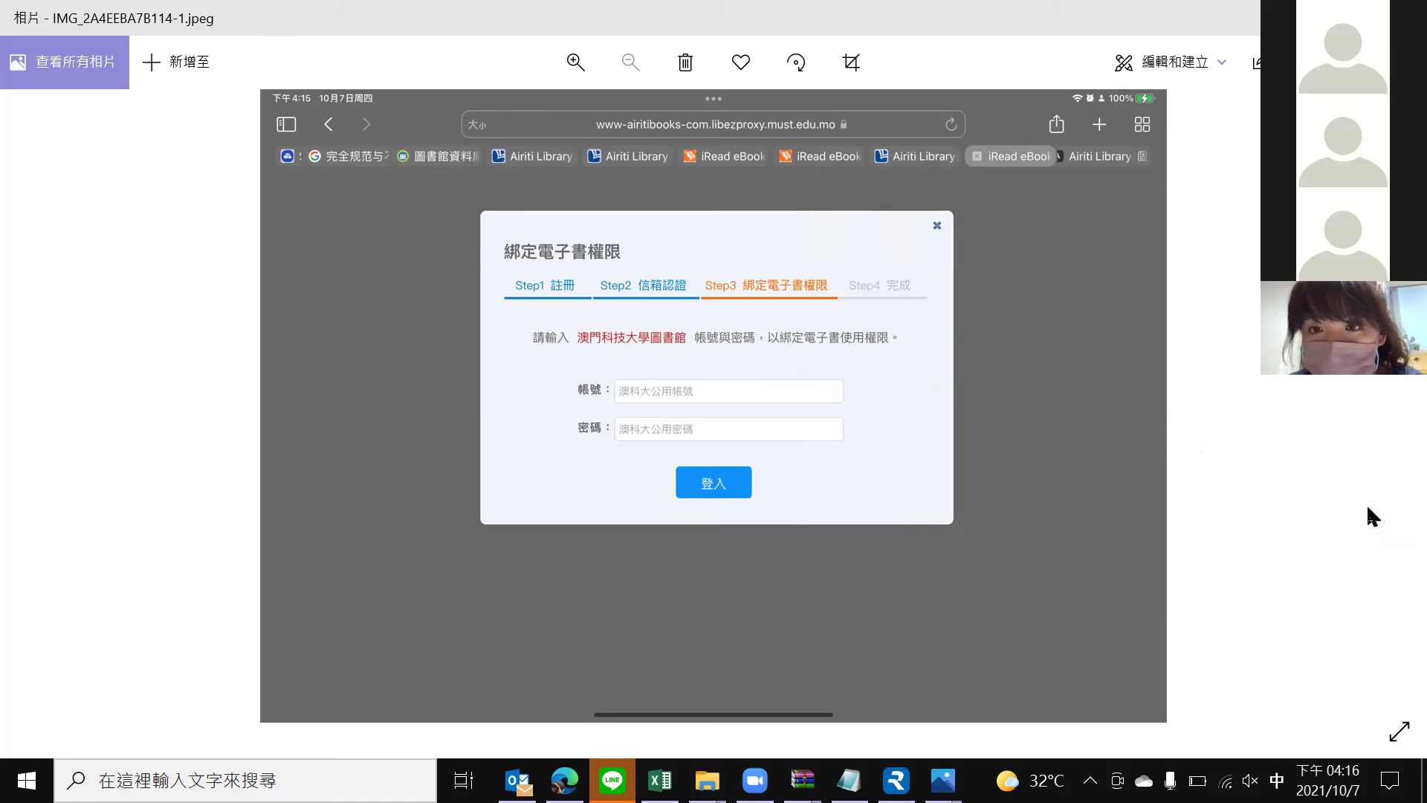
key("Right")
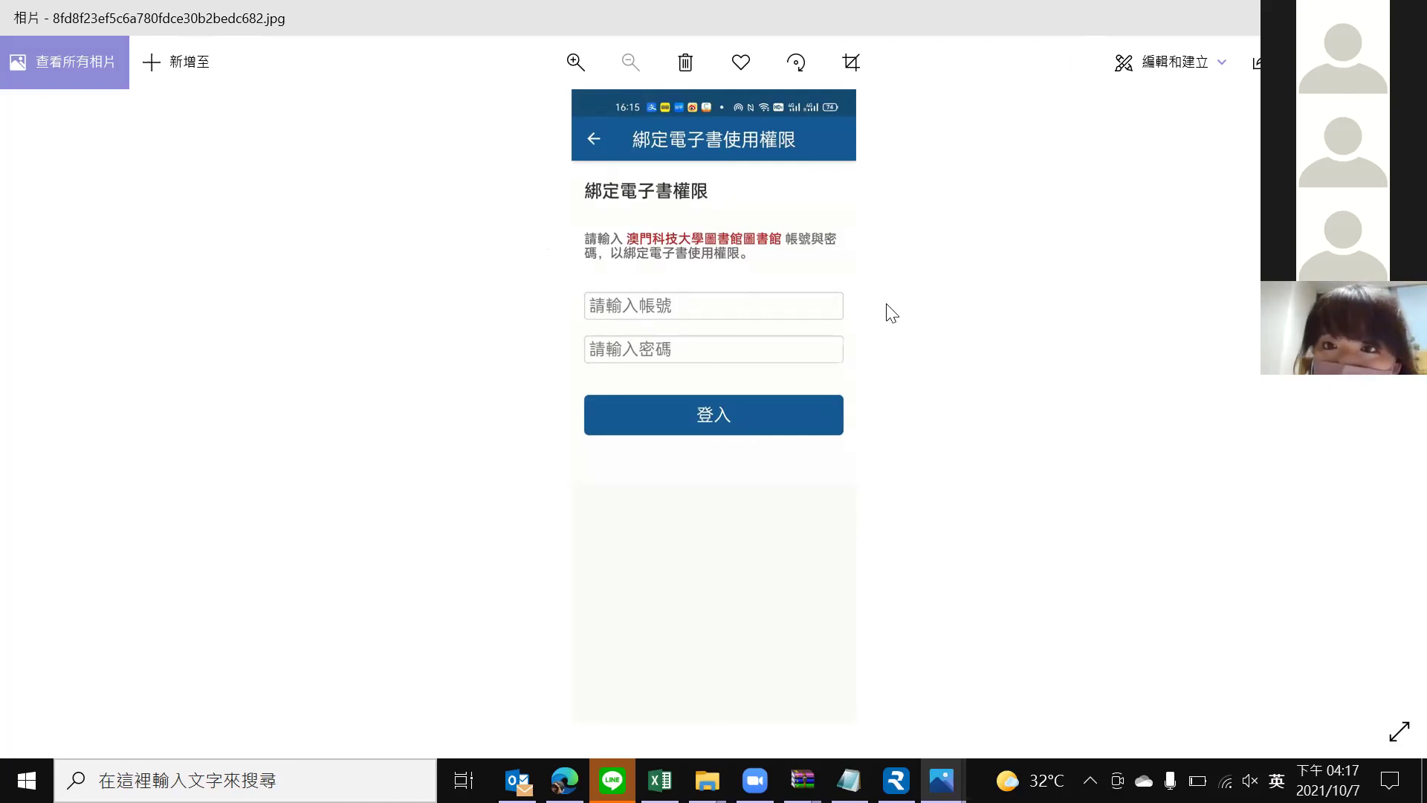
key("Right")
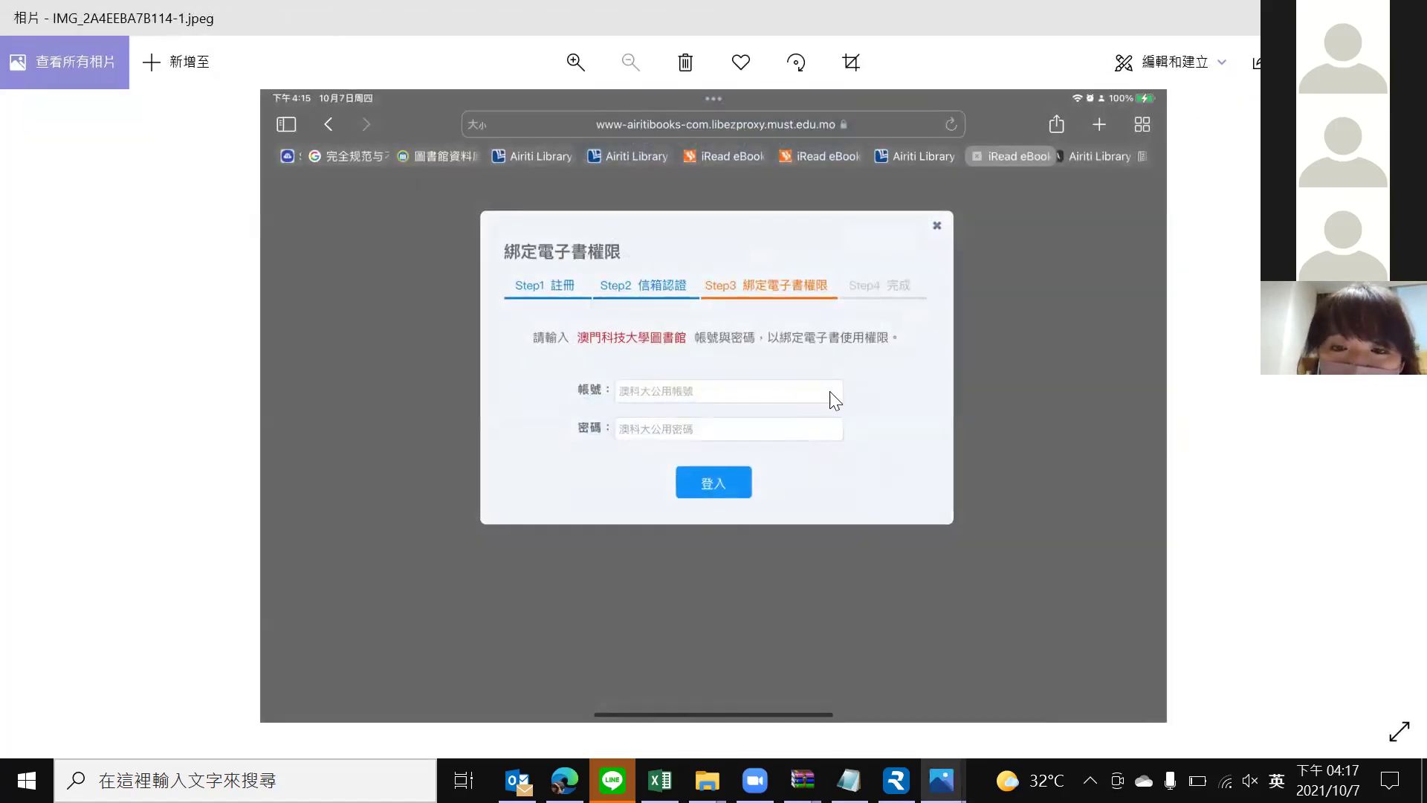
Switch to LINE to check the chat list for a reply, and minimize its window.
mouse_move(660, 780)
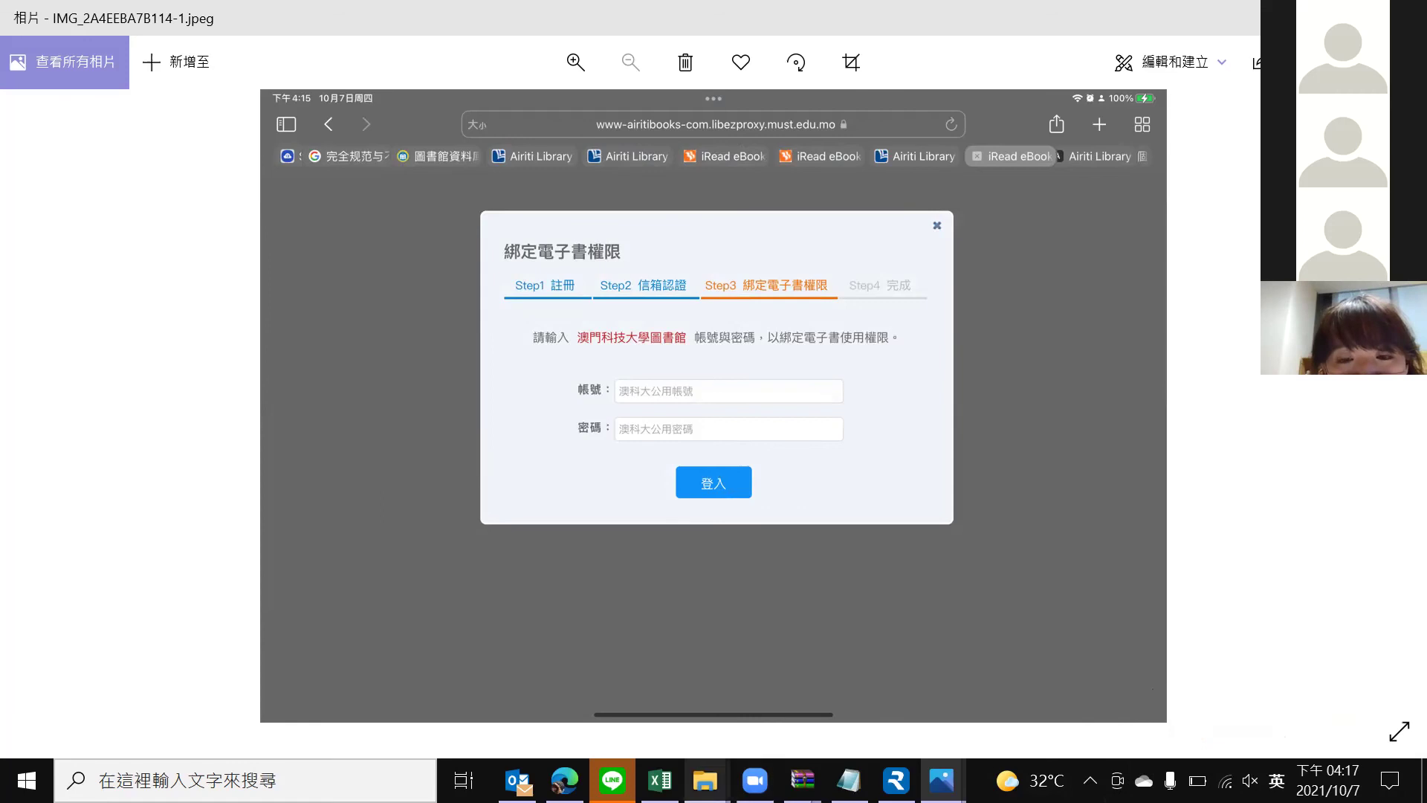
mouse_move(612, 780)
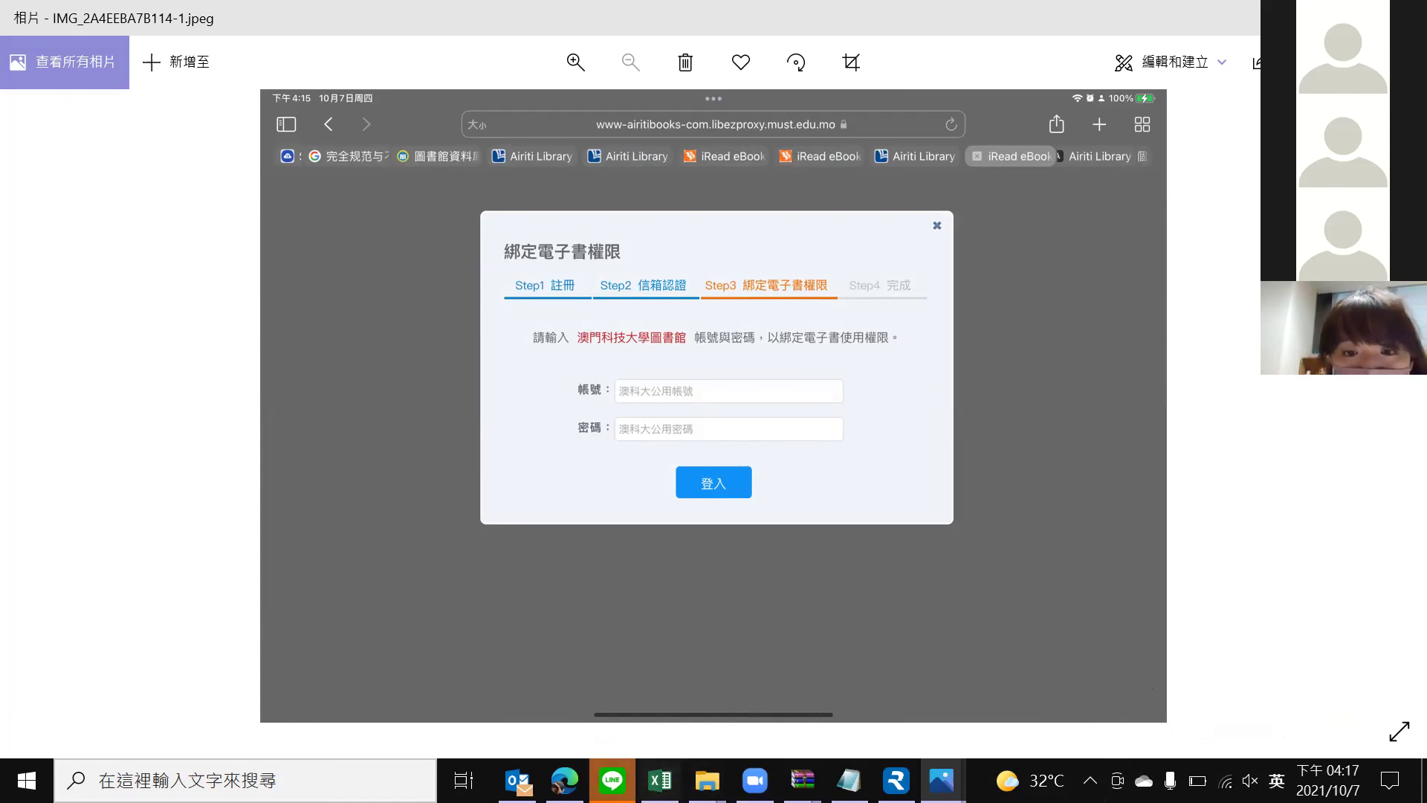
left_click(612, 780)
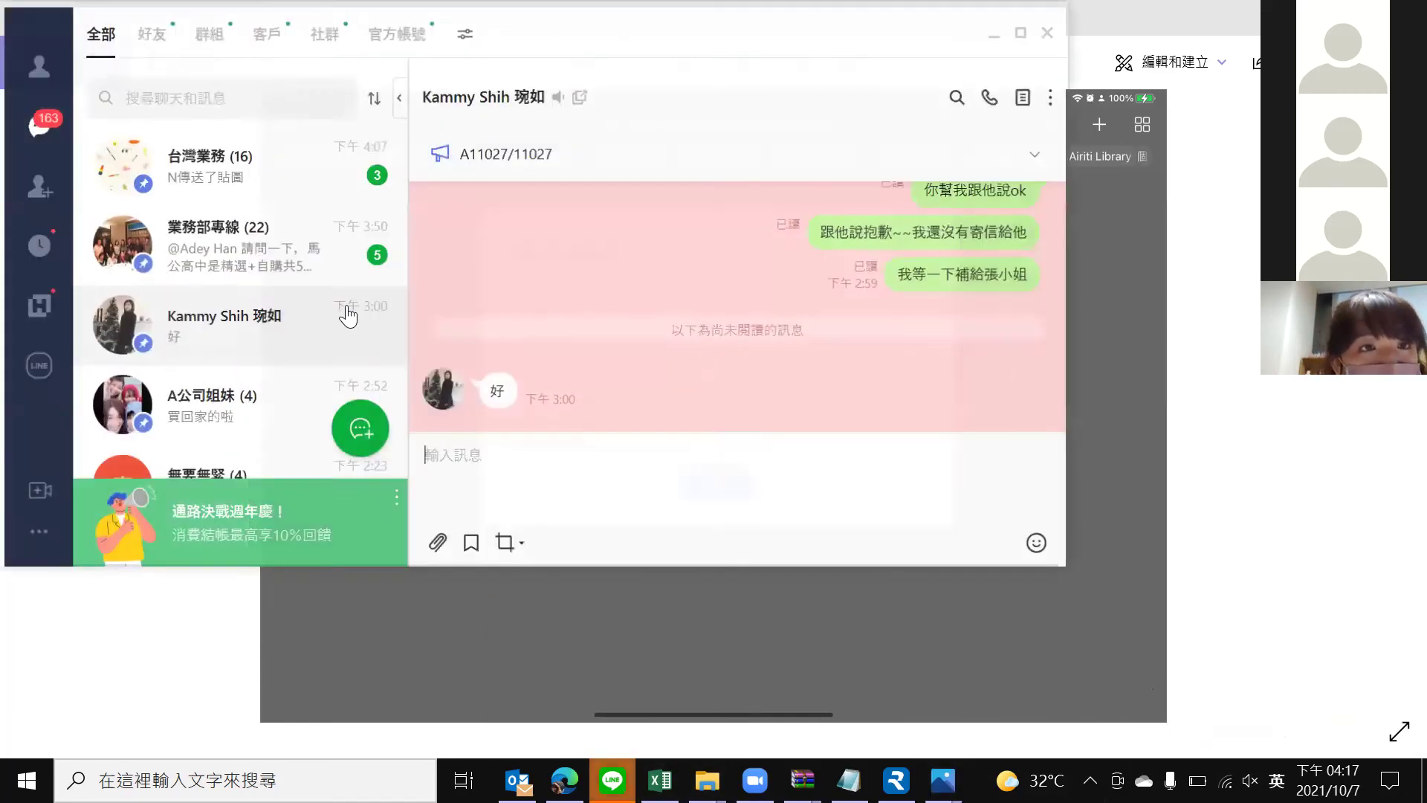
scroll(295, 286, "down", 1)
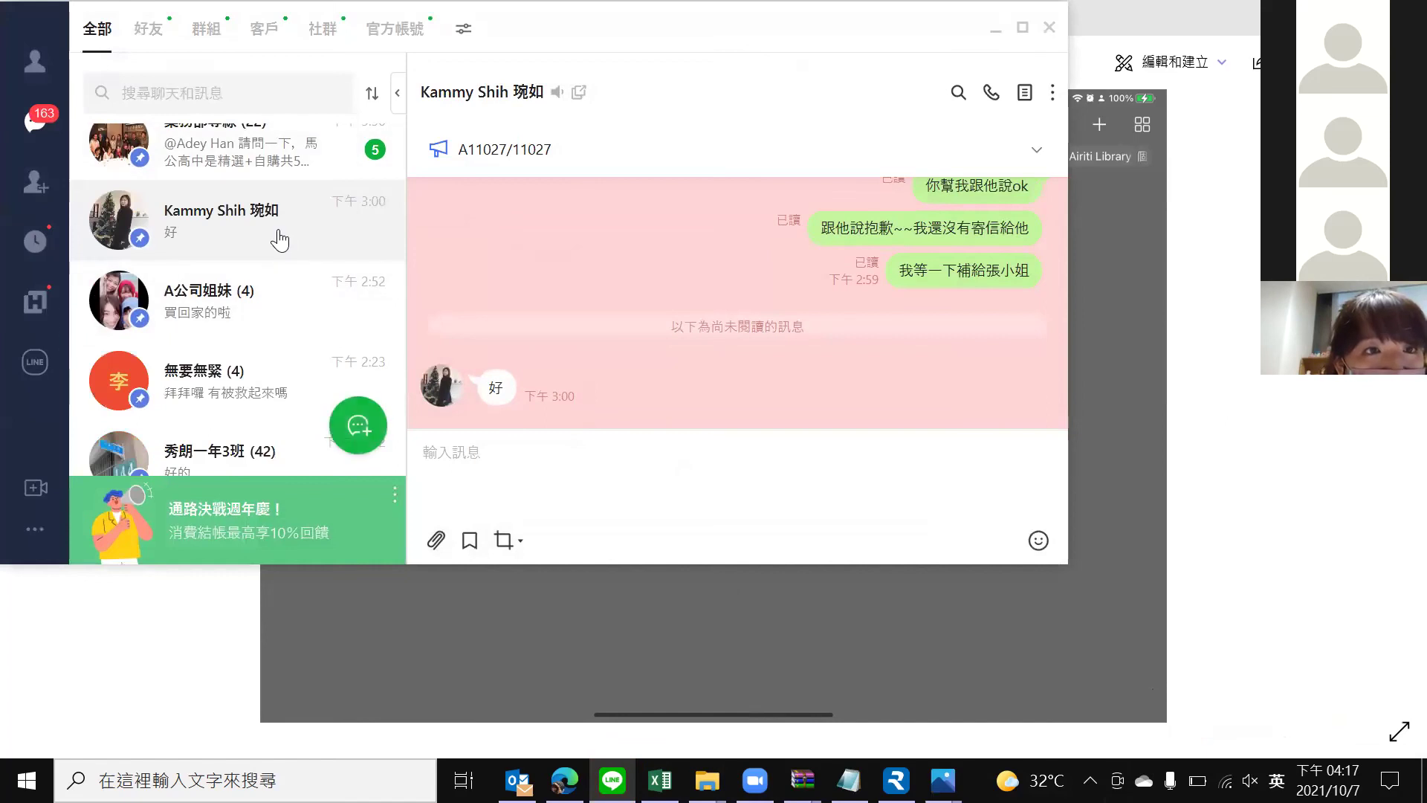
left_click(1000, 29)
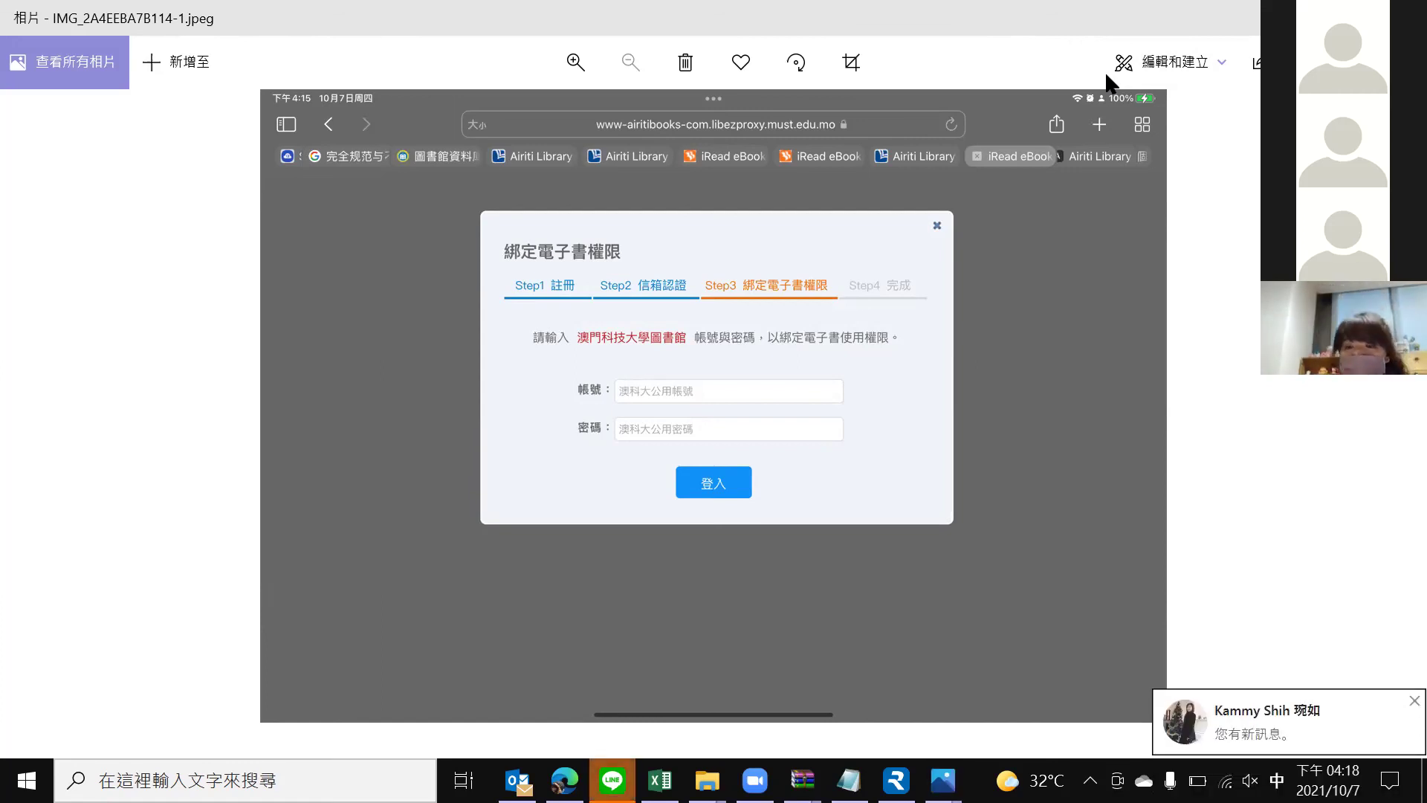
Open the newly received LINE message, highlight the library account and password in it, and minimize the chat.
left_click(1297, 717)
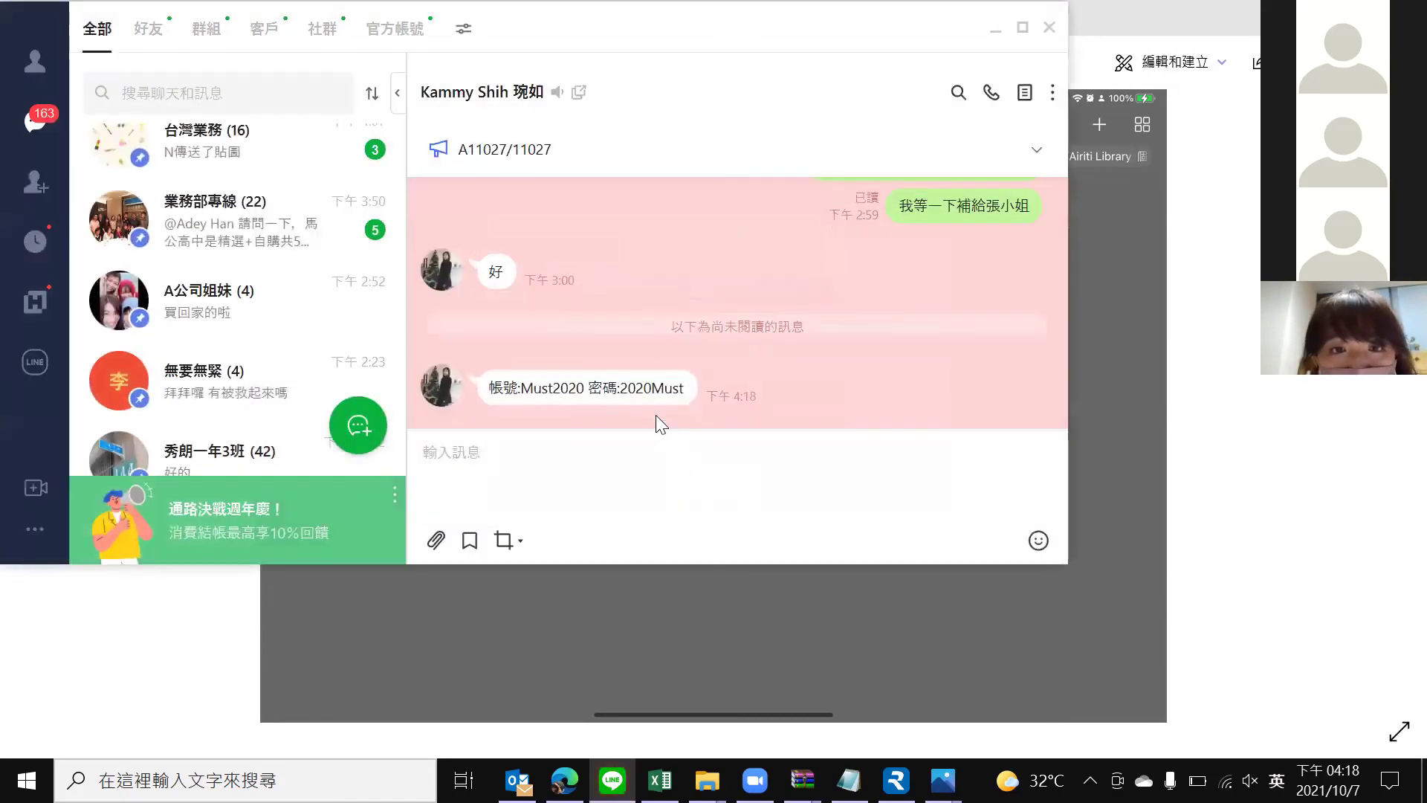
left_click_drag(491, 387, 695, 380)
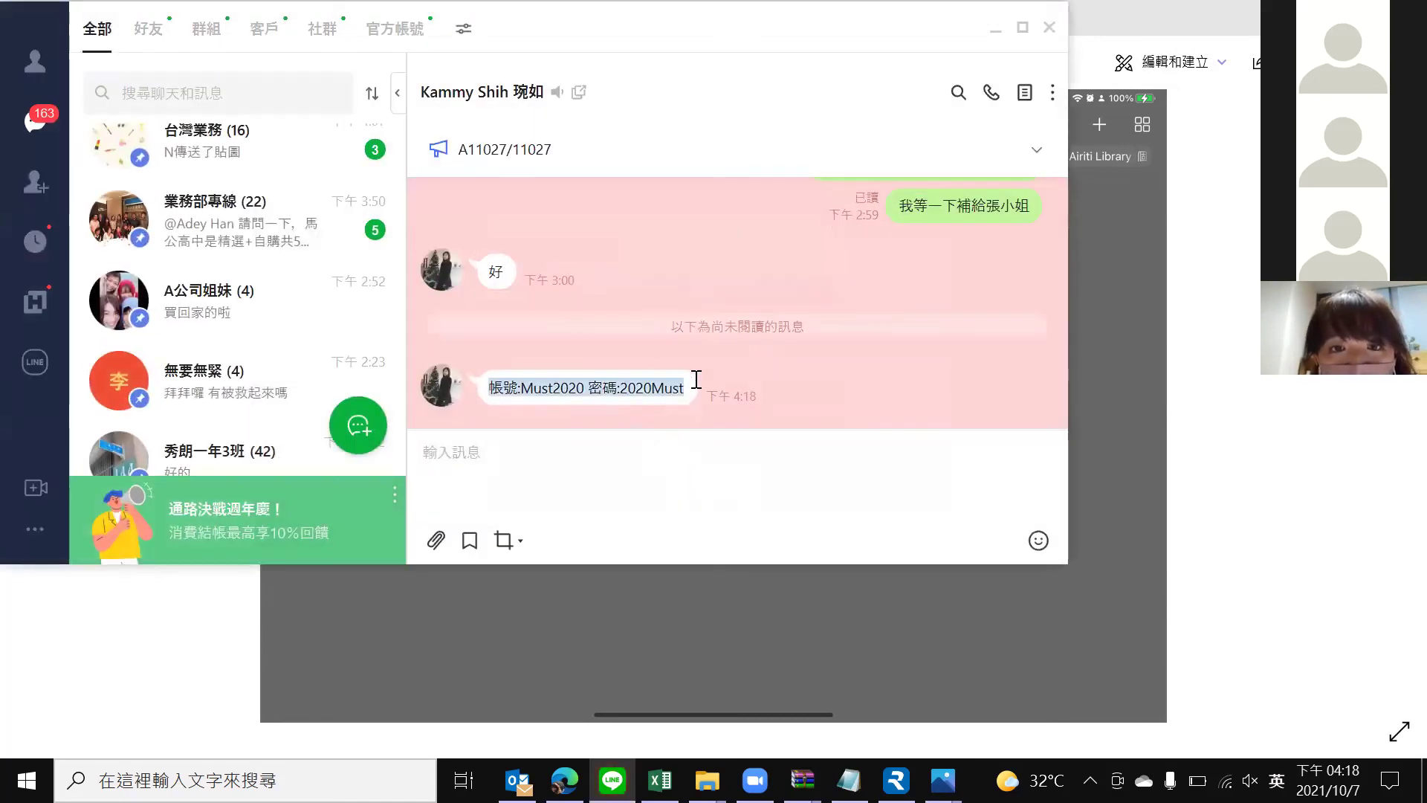
key("shift")
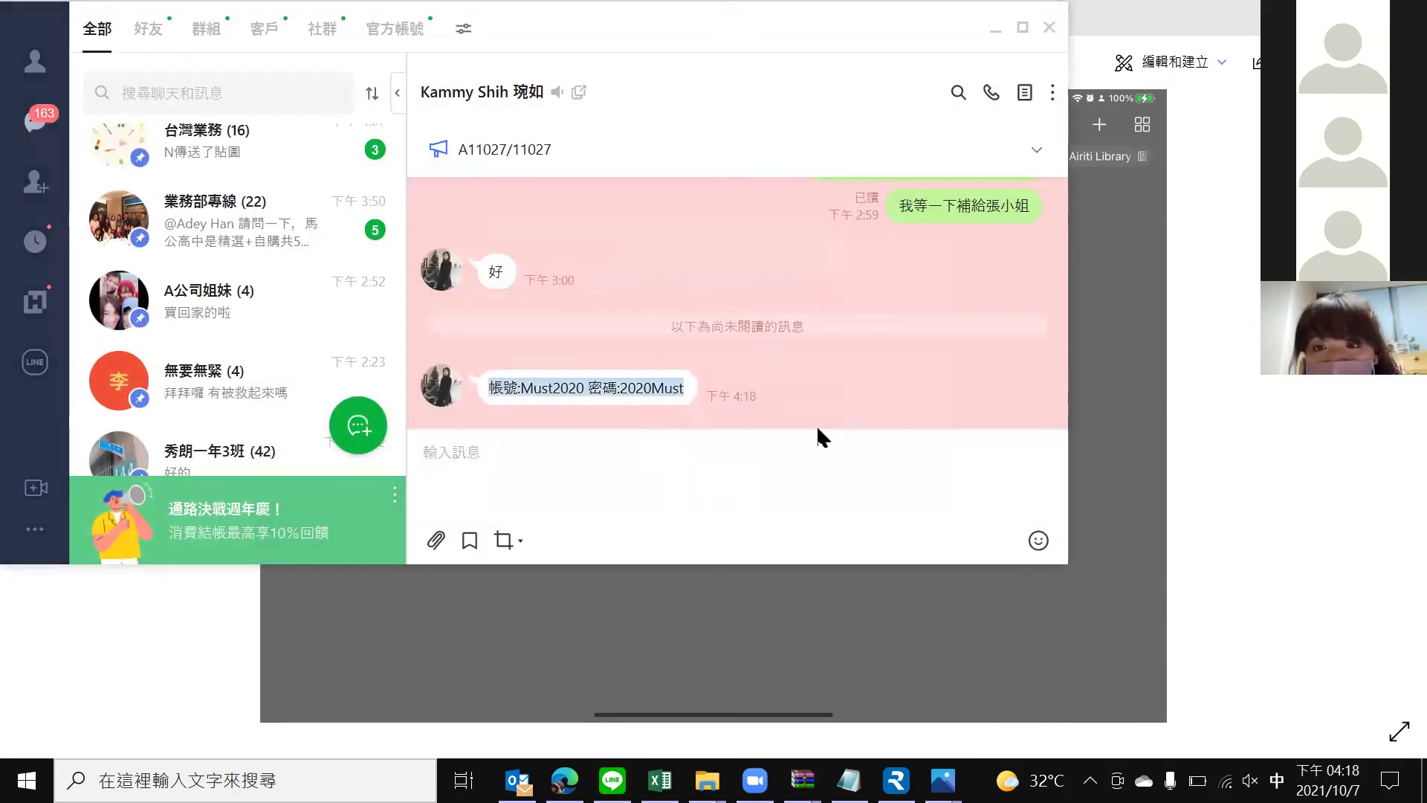
left_click(995, 28)
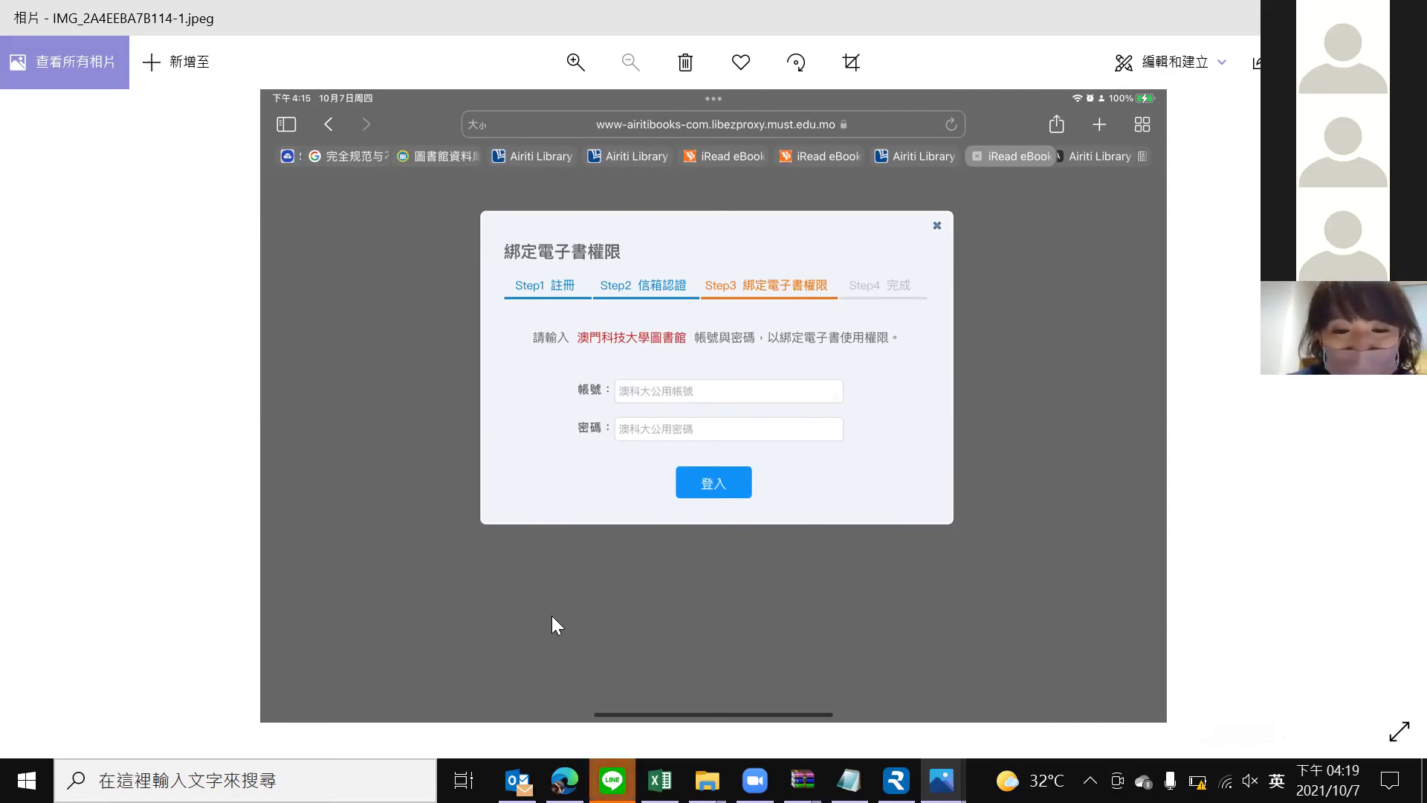
Send the messages 我電腦沒電了 and 可以幫我拿電源線嗎?? in the open LINE chat, and minimize its window.
left_click(611, 779)
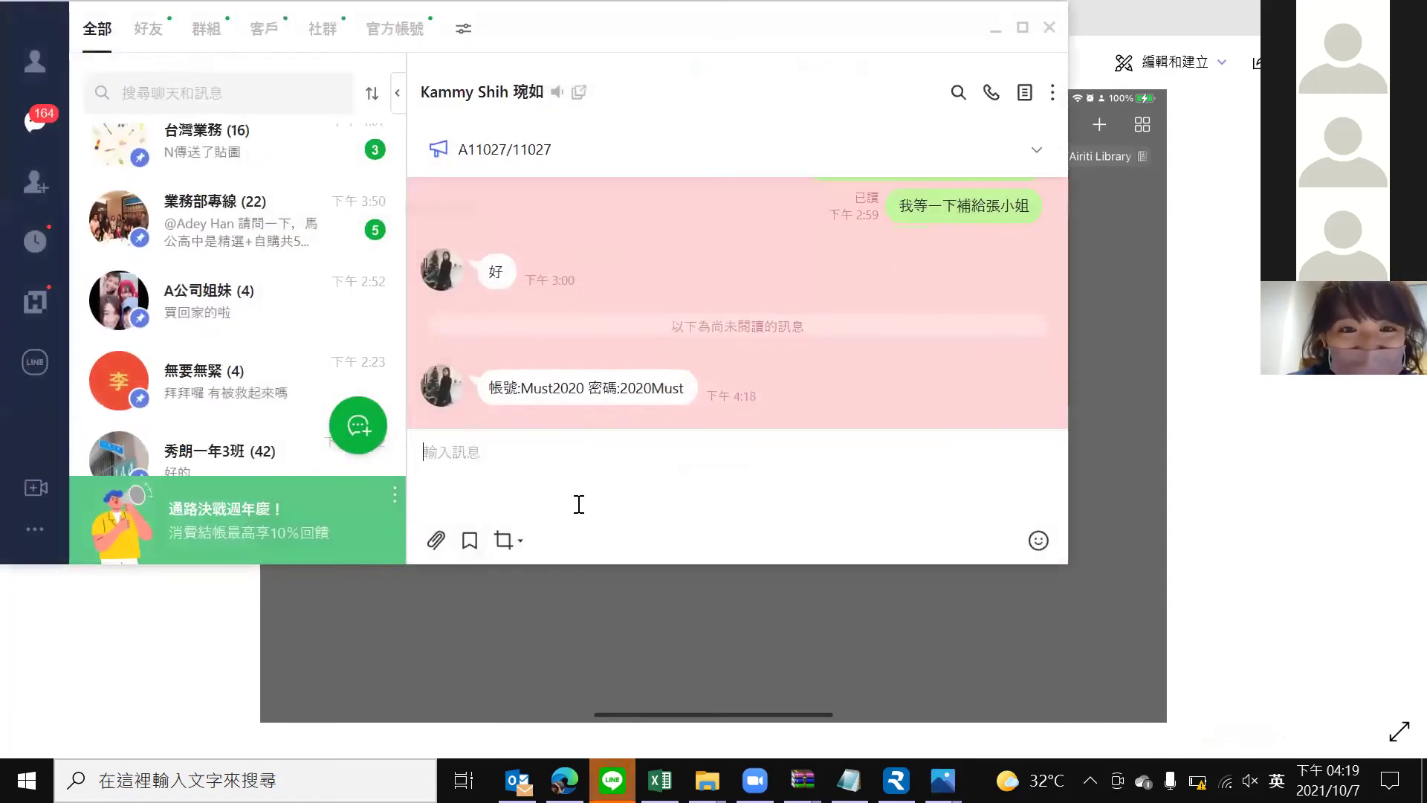
type("我電腦")
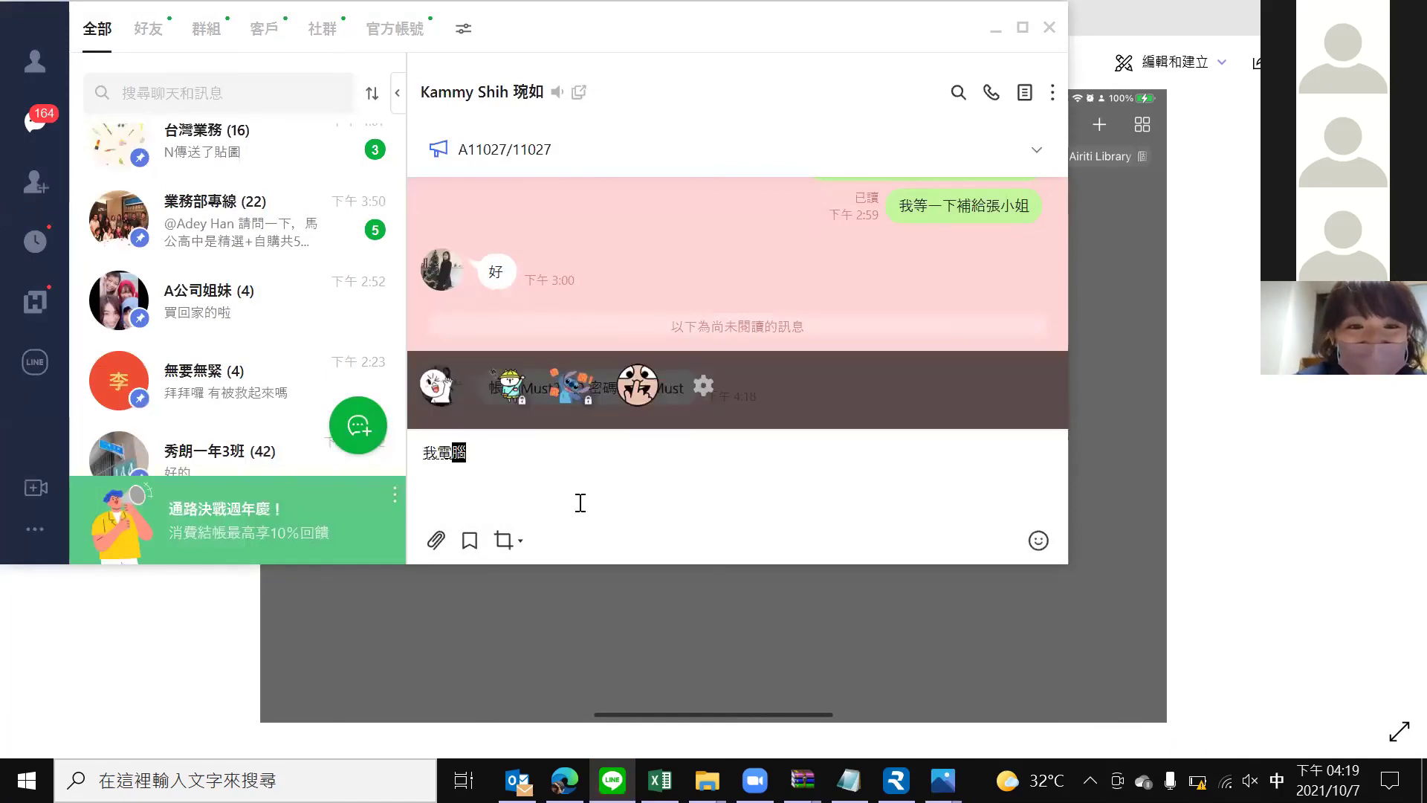
type("沒ㄉㄧㄢˋㄌㄜ˙")
key("Return")
key("Return")
type("可以")
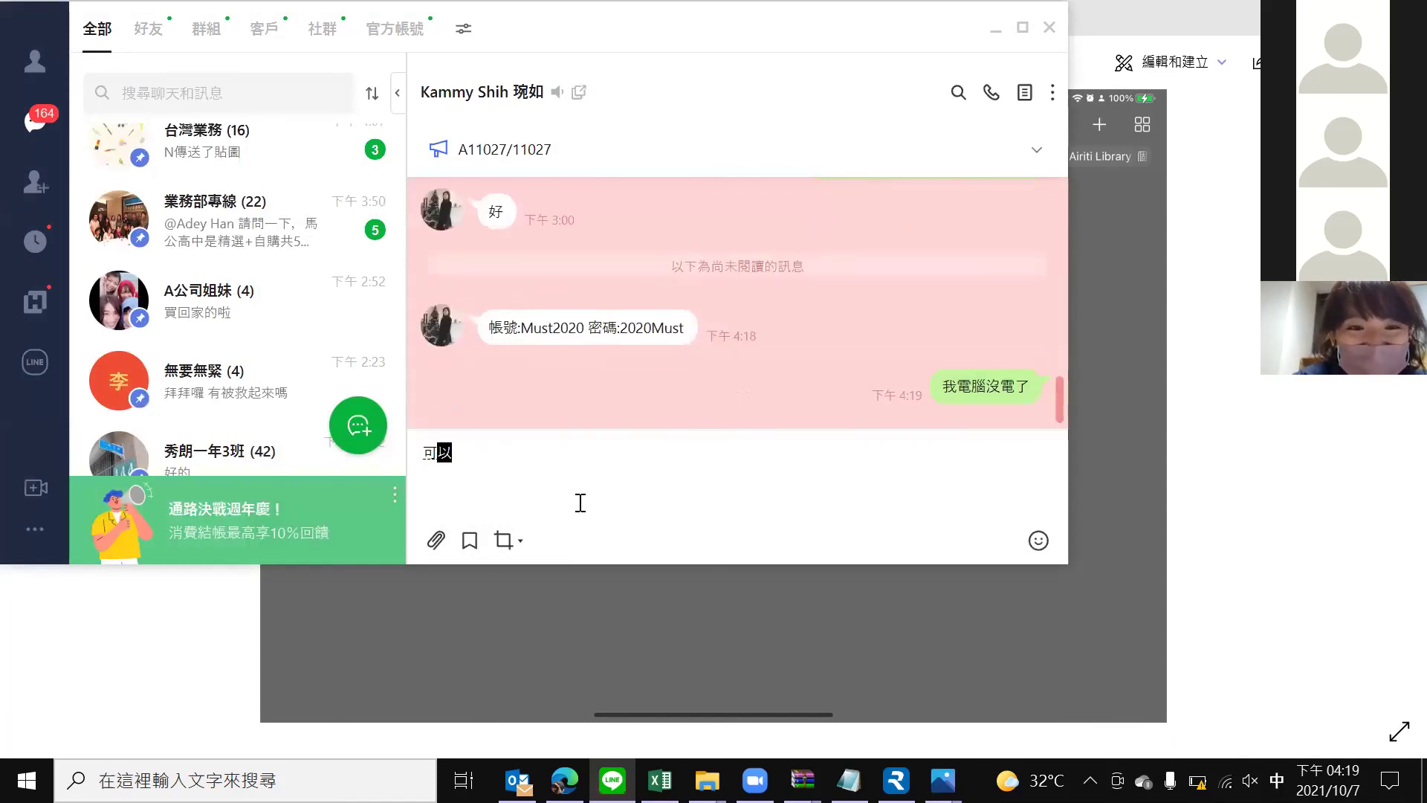
type("幫我ㄋㄚ")
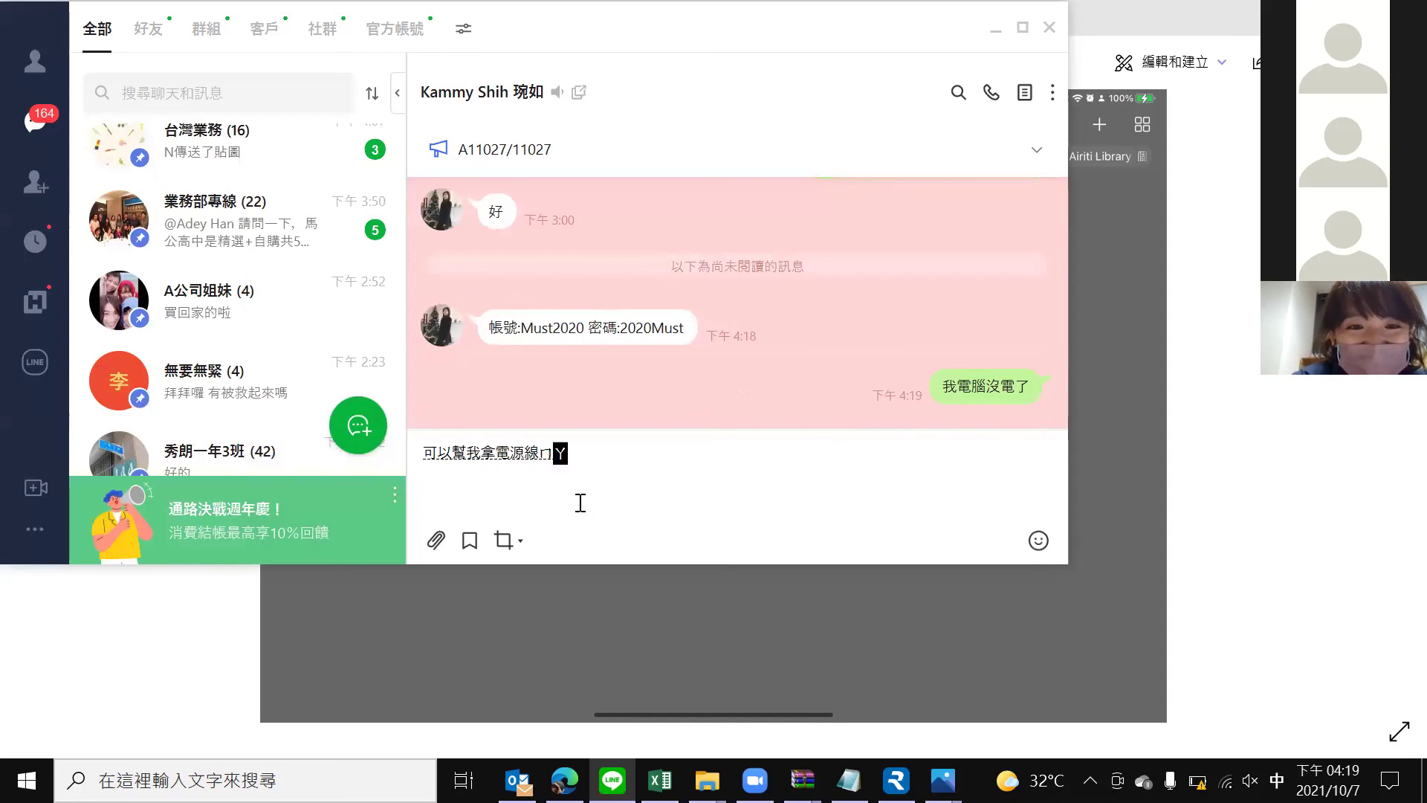
type("ˊㄉㄧㄢˋㄩㄢˊㄒㄧㄢˋㄇㄚ˙??")
key("Return")
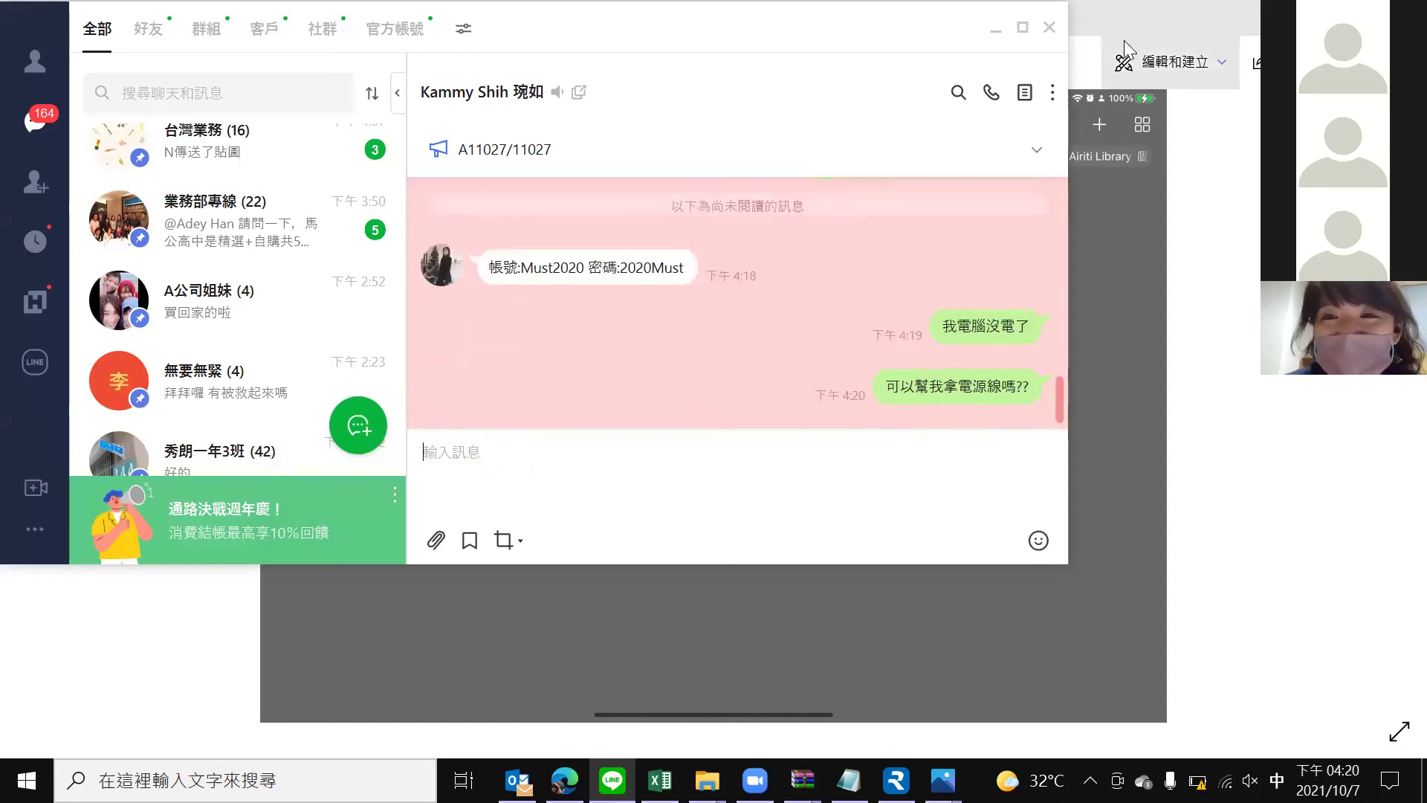
left_click(996, 32)
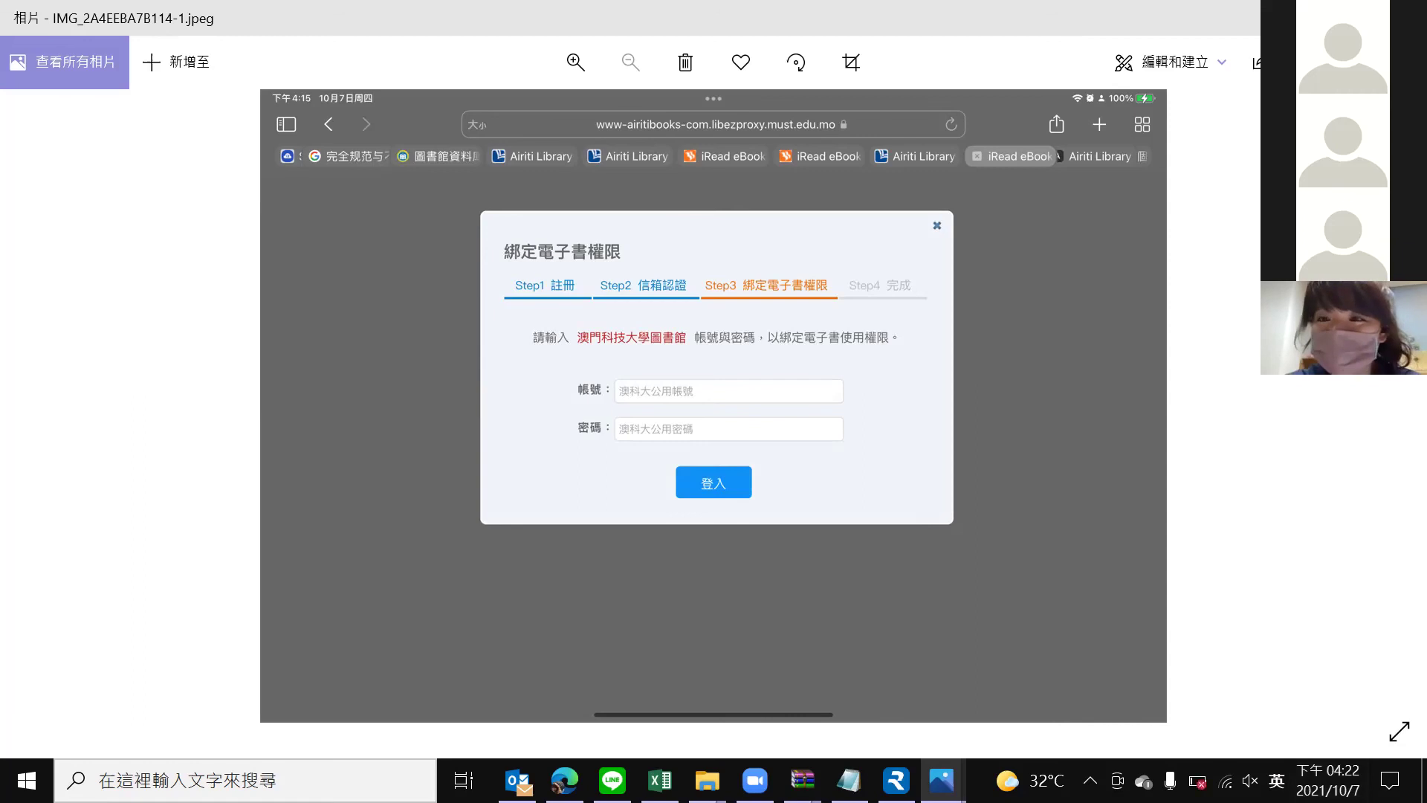
Browse from the mobile login form screenshot back to the 綁定電子書使用權限 page with 澳門科技大學圖書館 chosen.
key("Right")
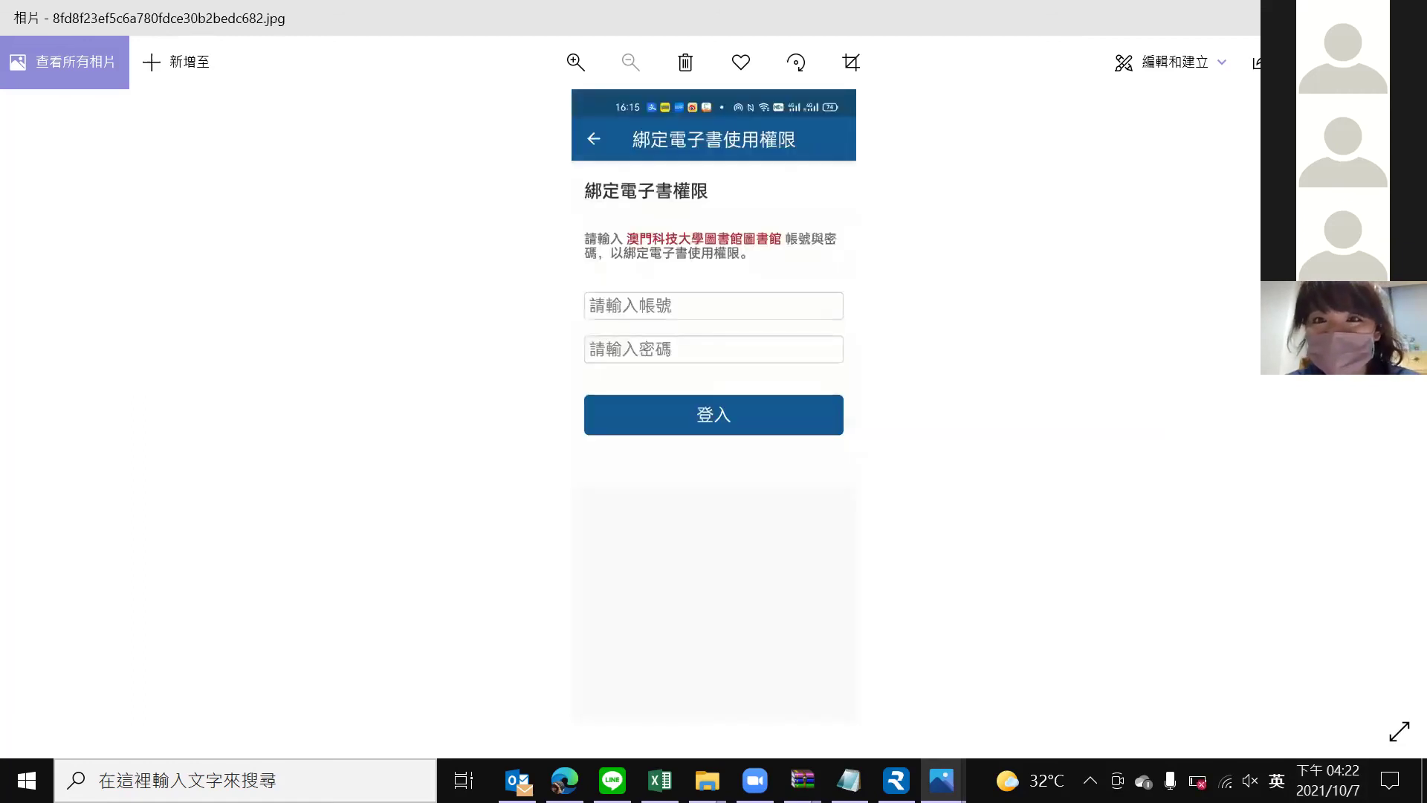
key("Left")
key("Left")
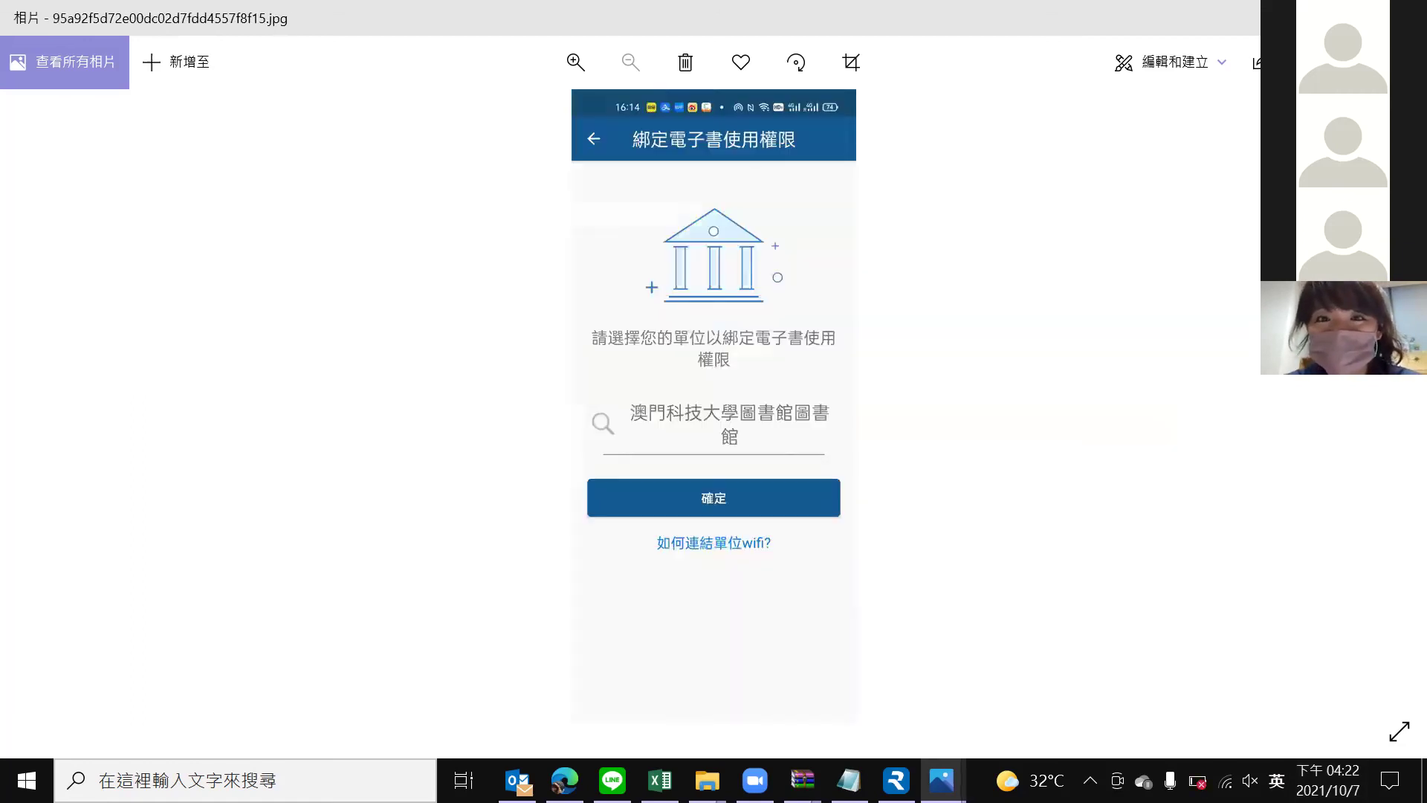
Browse back to the Step3 綁定電子書權限 registration screenshot, and switch to the iRead eBooks home page in the browser.
key("Left")
key("Left")
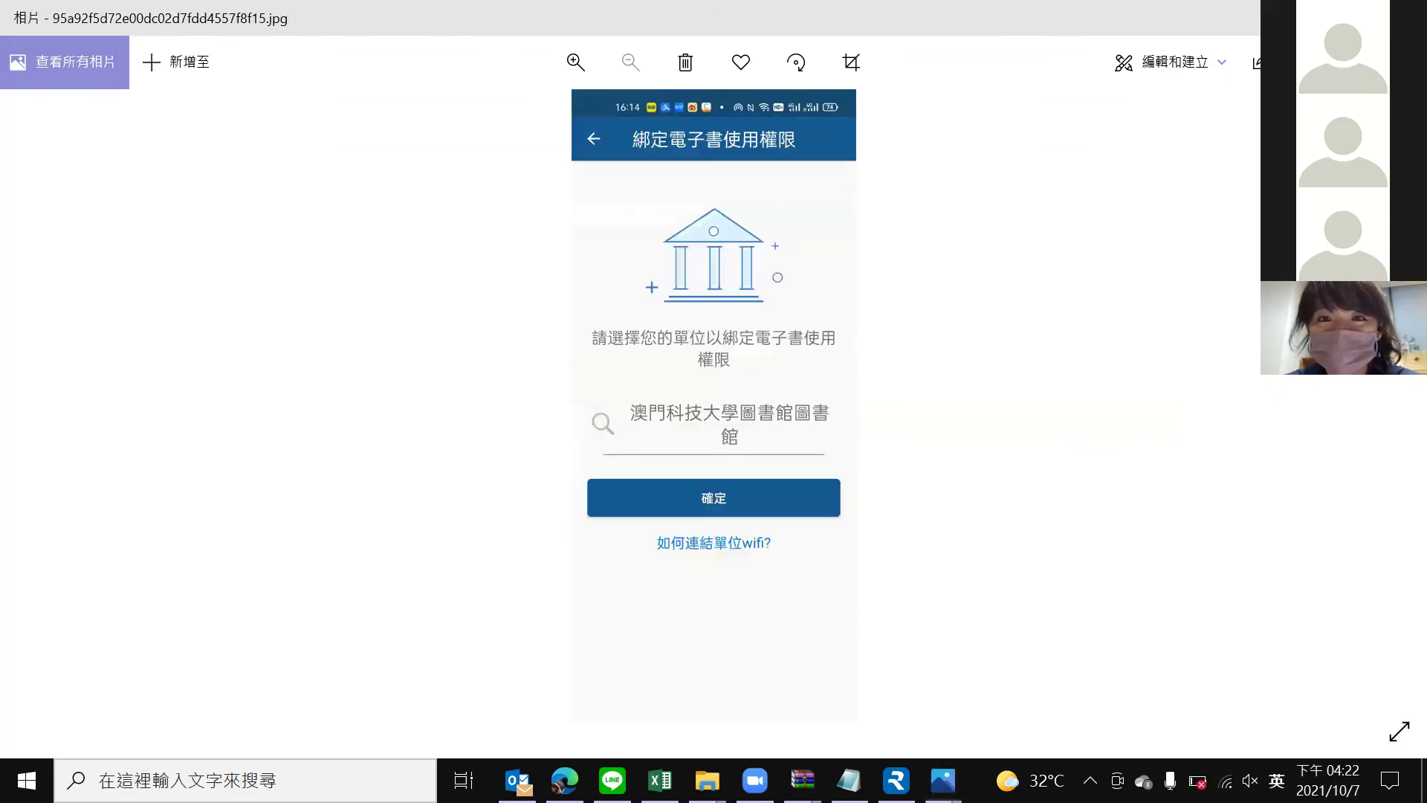
key("Left")
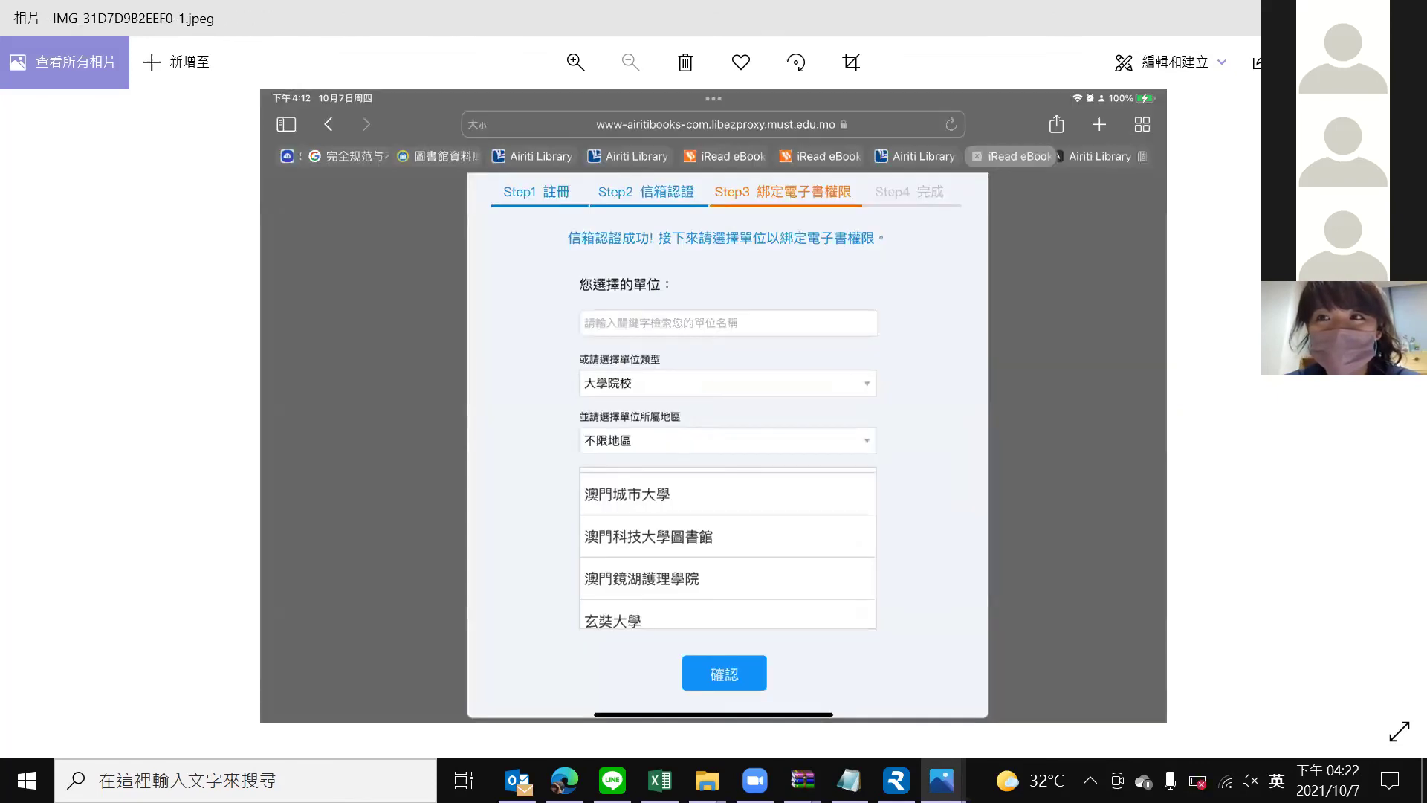
key("alt+Tab")
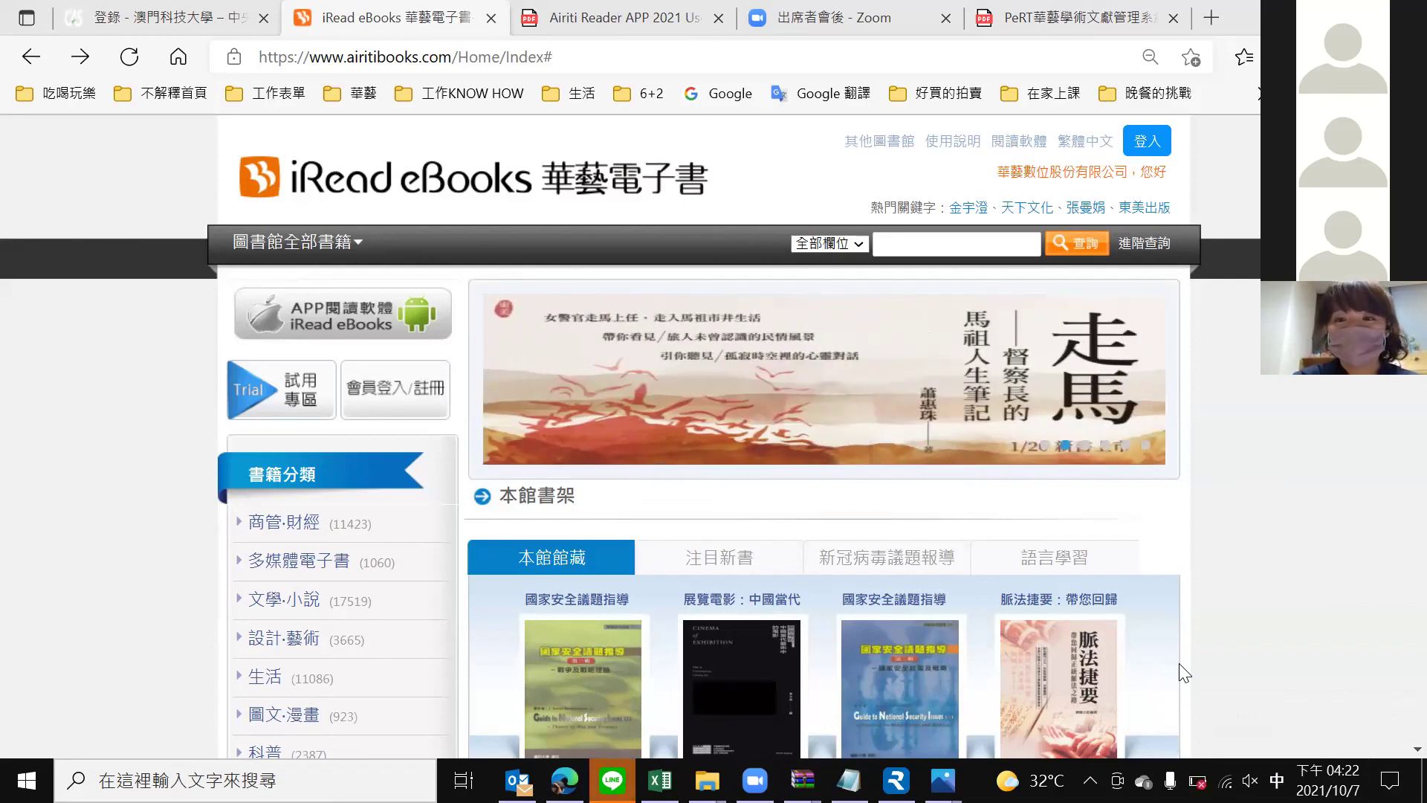
key("shift")
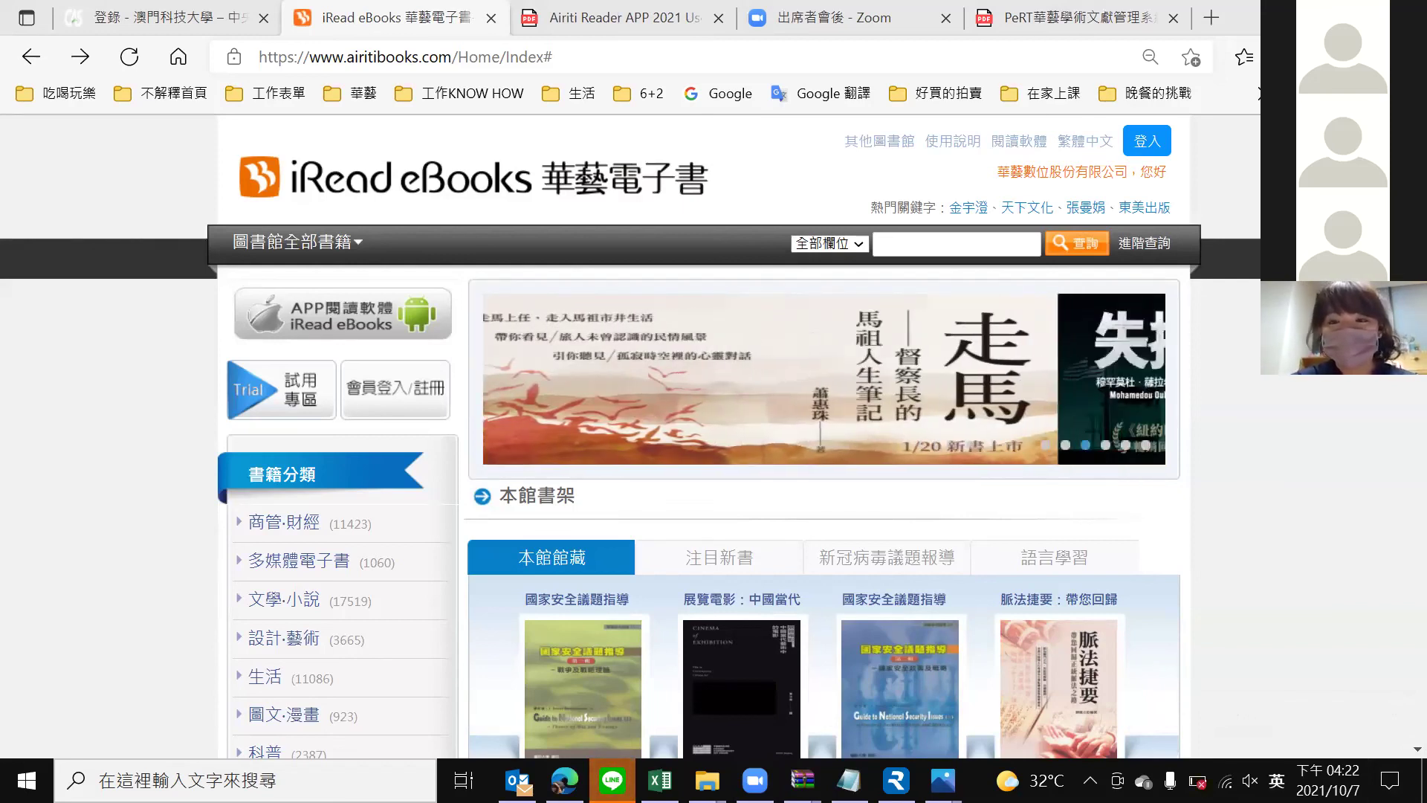
key("shift")
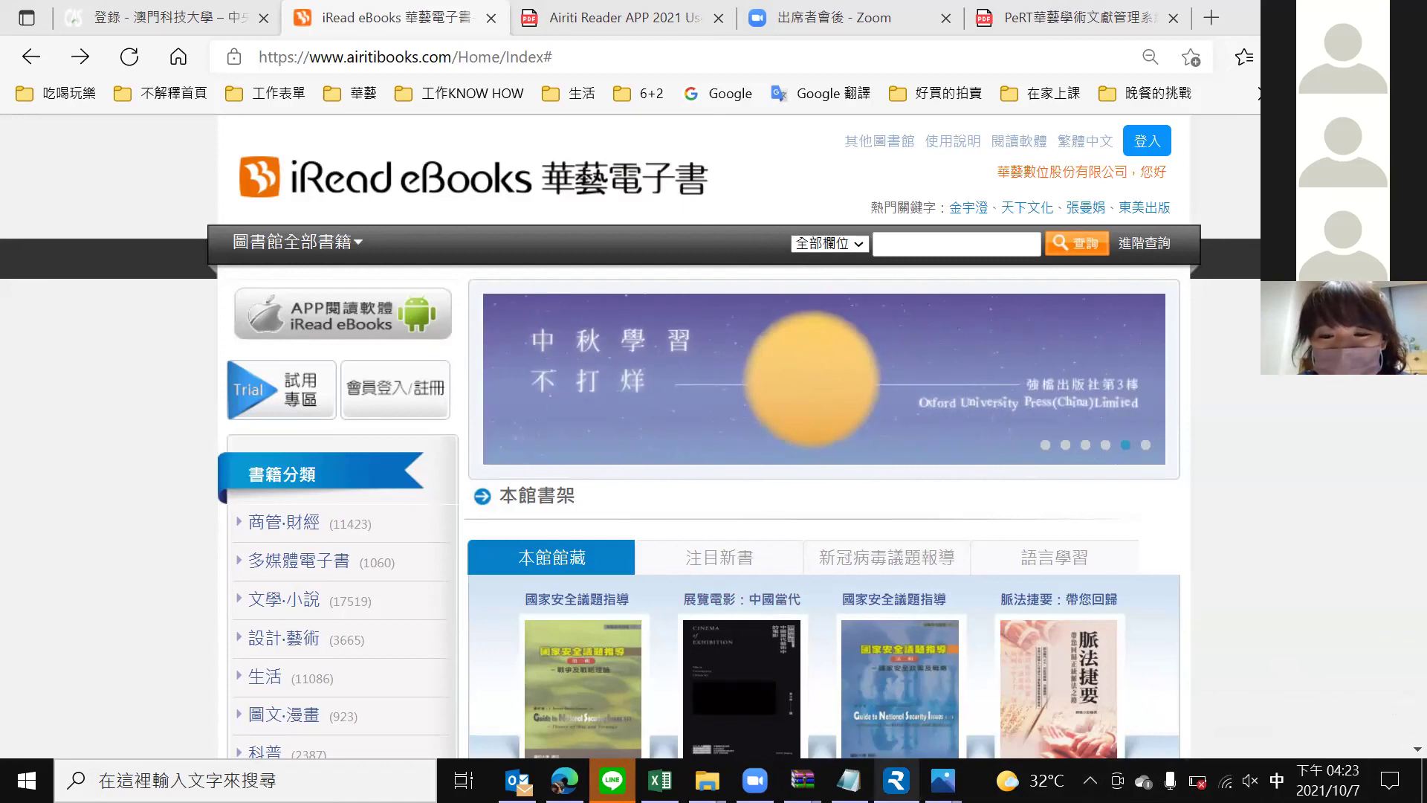
Close the second of the two open photo viewer windows showing IMG_31D7D9B2EEF0-1.jpeg.
left_click(943, 780)
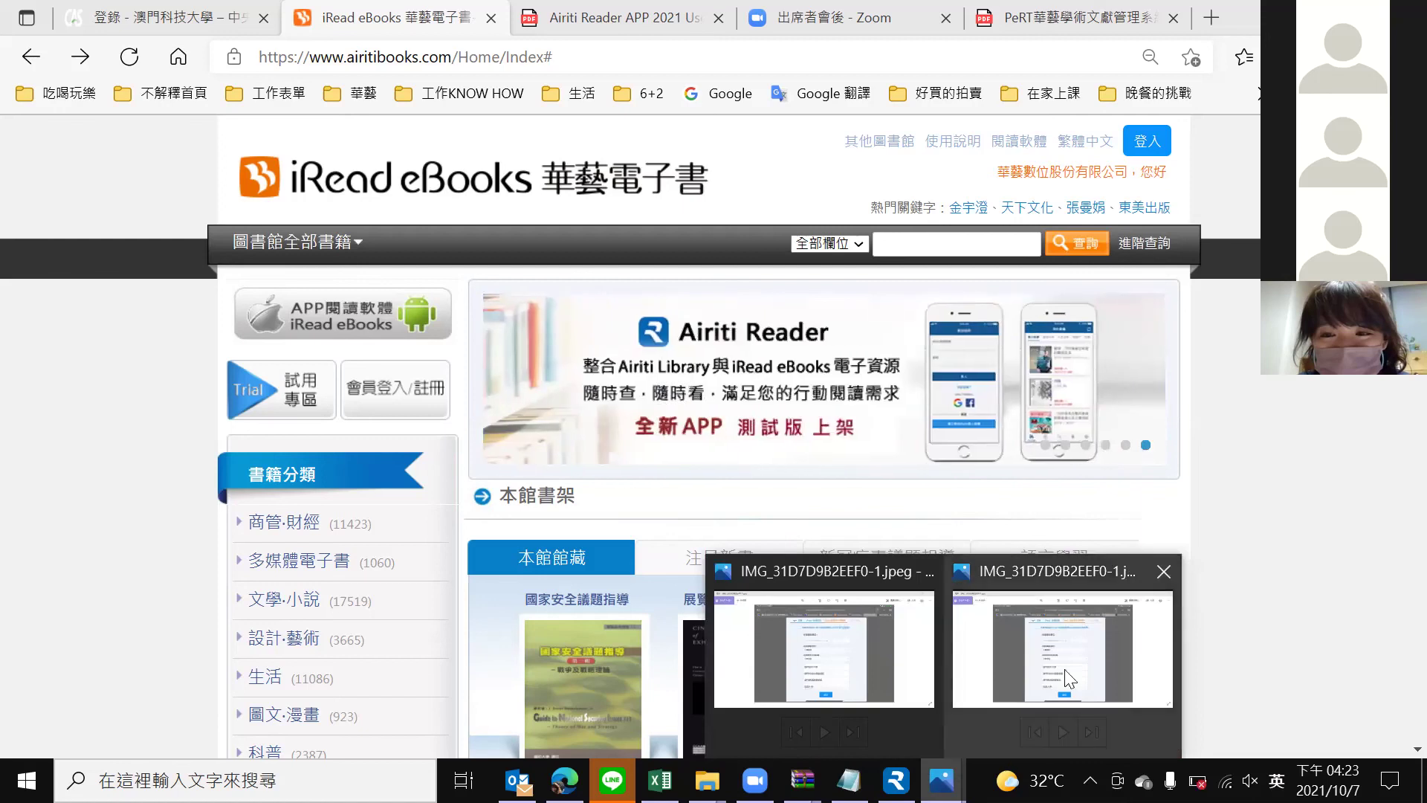
left_click(1162, 578)
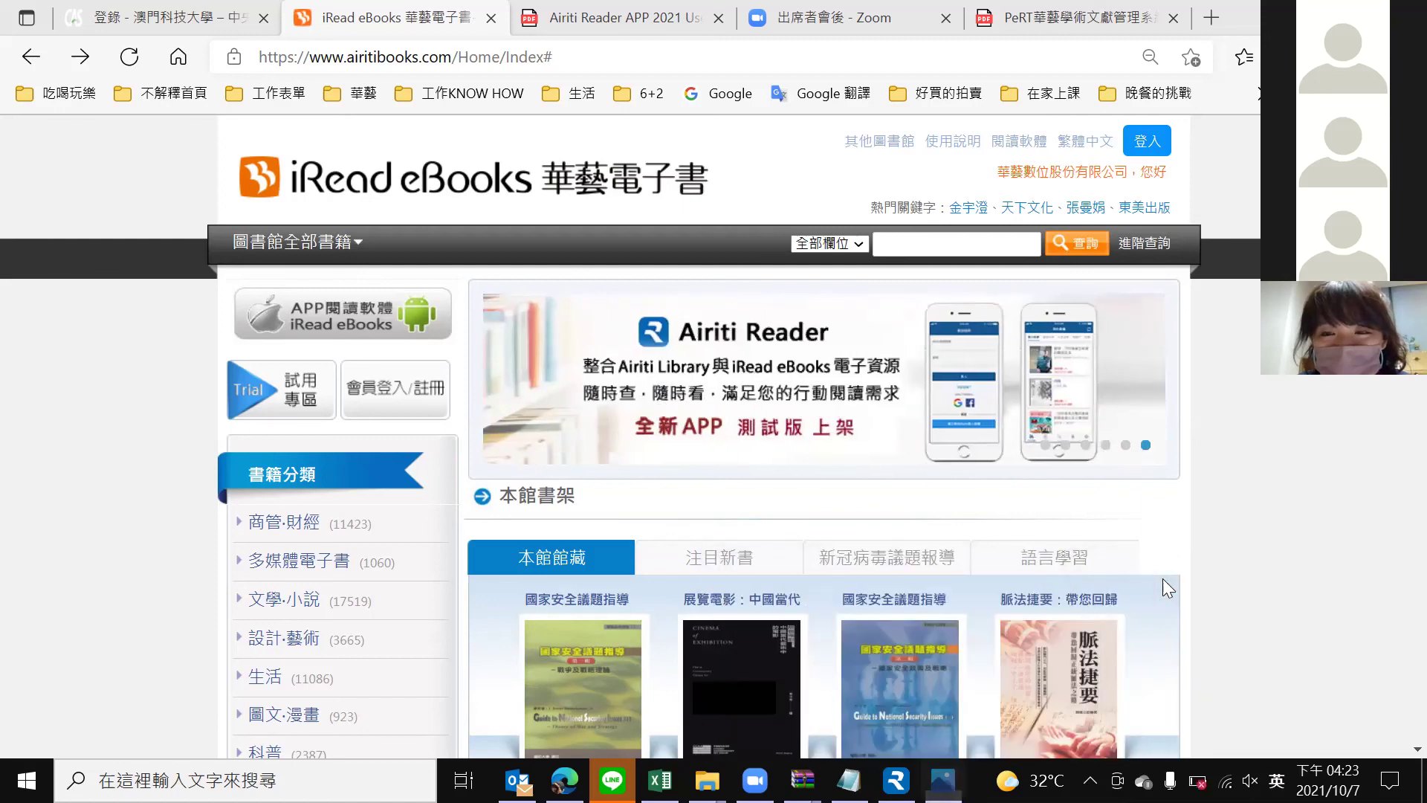